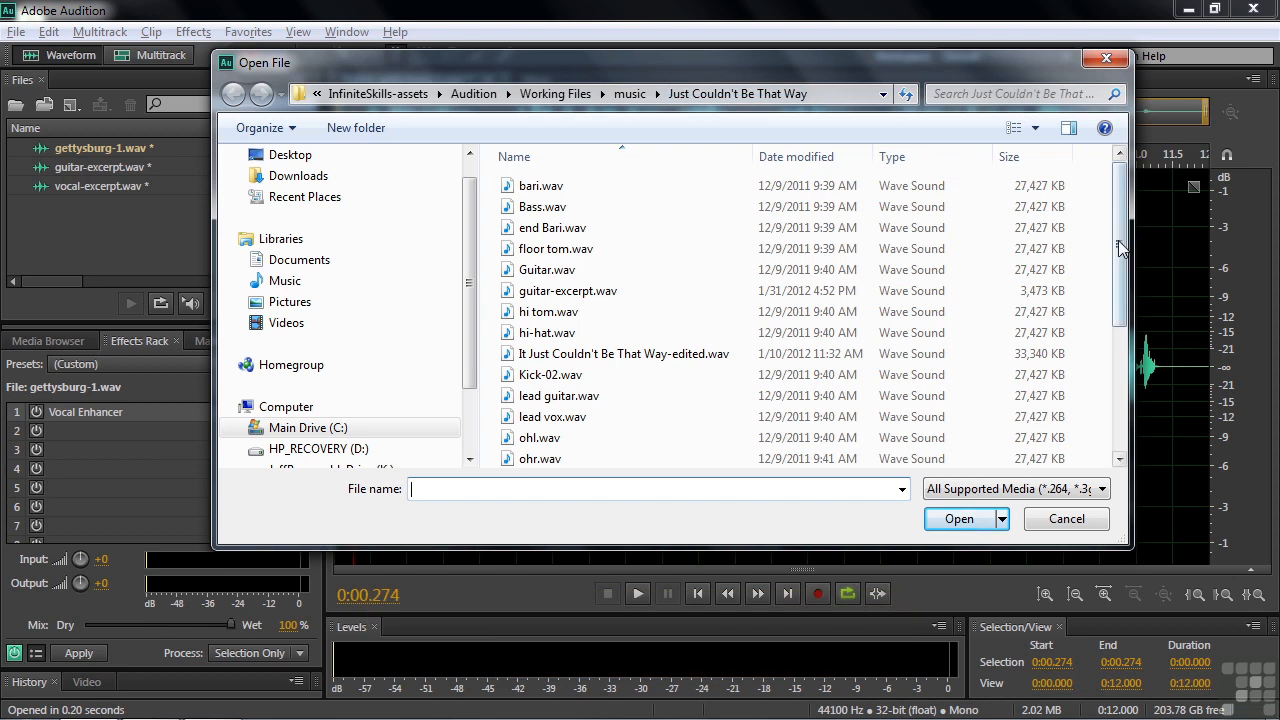
Browse the Just Couldn't Be That Way and Working Files folders for audio files, leaving without opening any
{"action": "left_click_drag", "start_coordinate": [1107, 280], "coordinate": [1107, 426]}
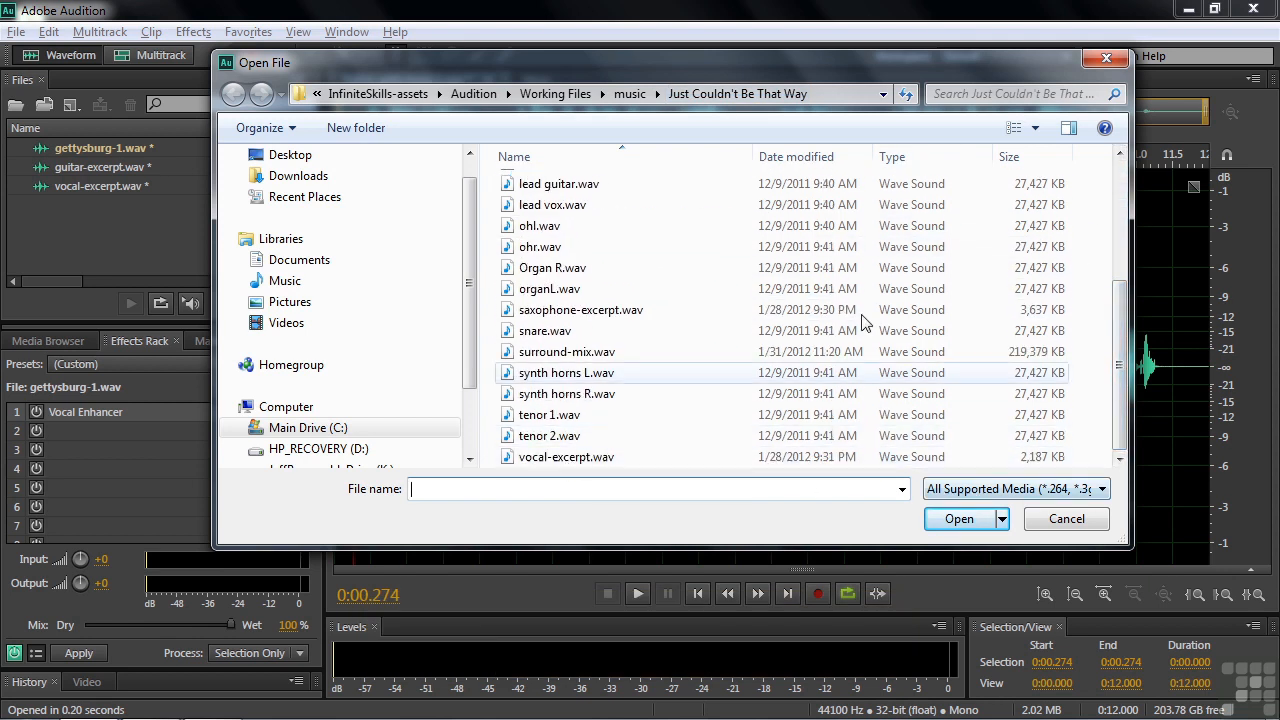
{"action": "left_click", "coordinate": [555, 93]}
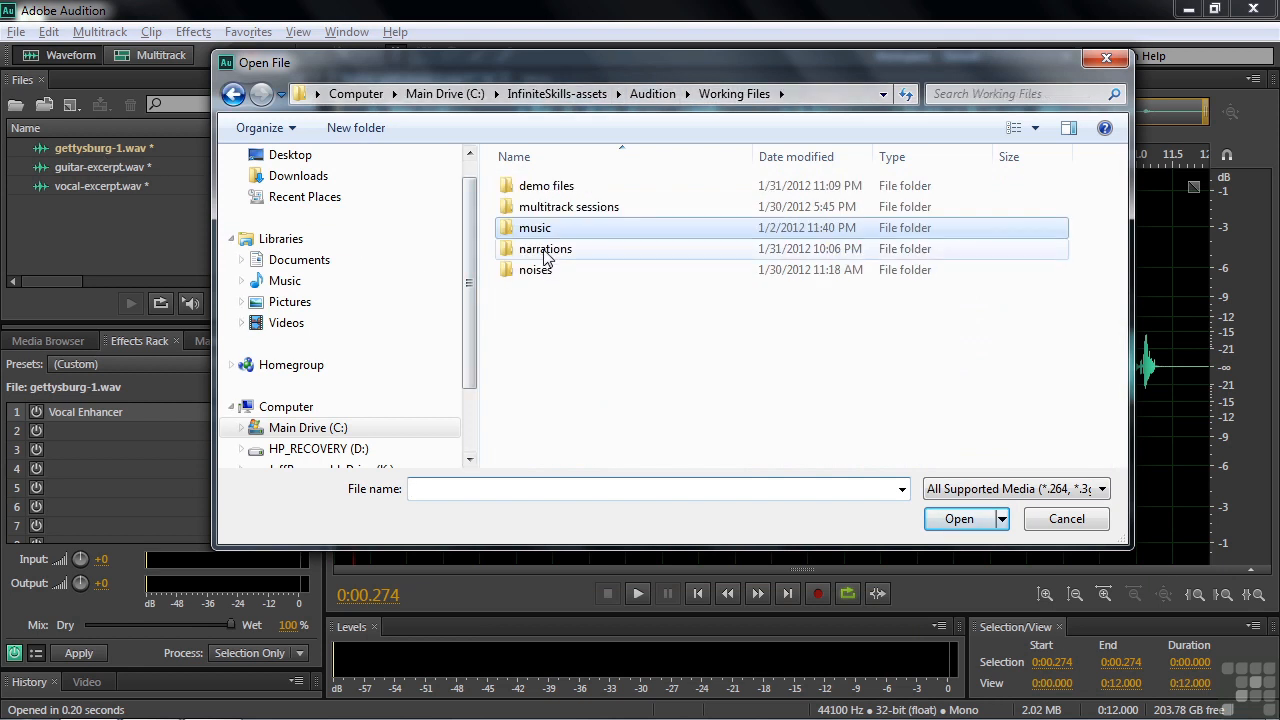
{"action": "left_click", "coordinate": [1066, 521]}
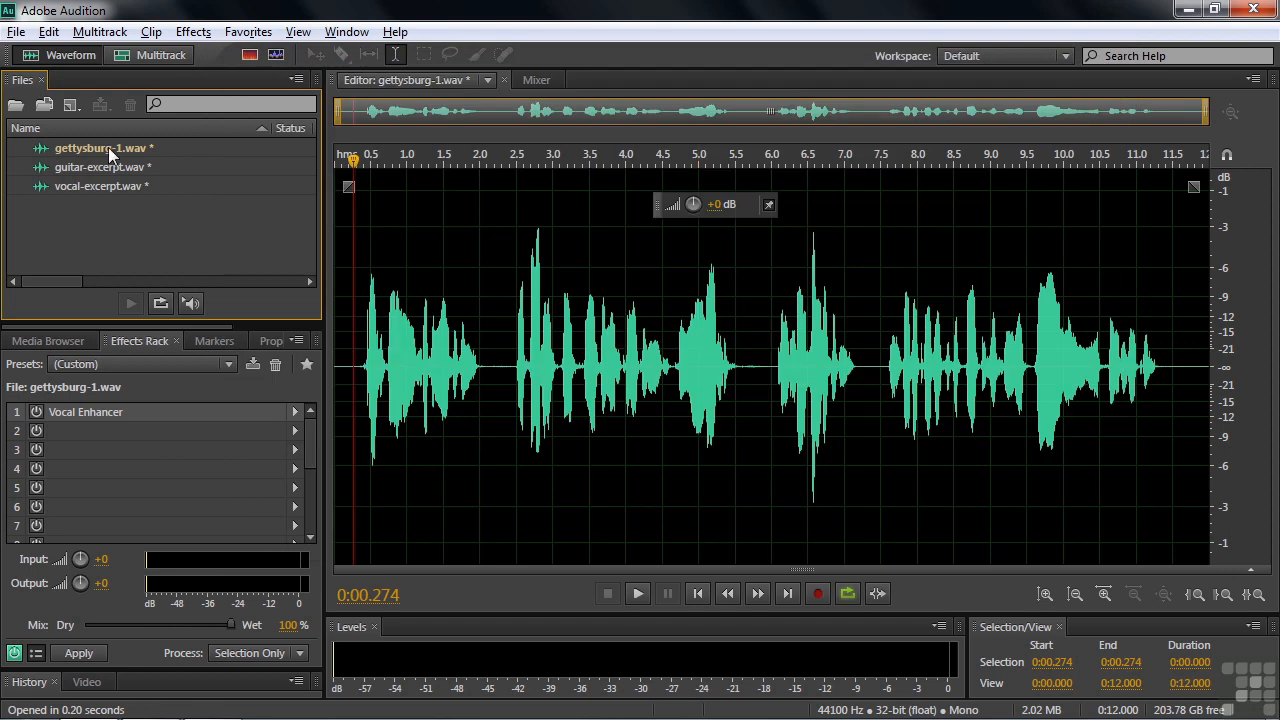
{"action": "left_click", "coordinate": [187, 32]}
{"action": "mouse_move", "coordinate": [257, 434]}
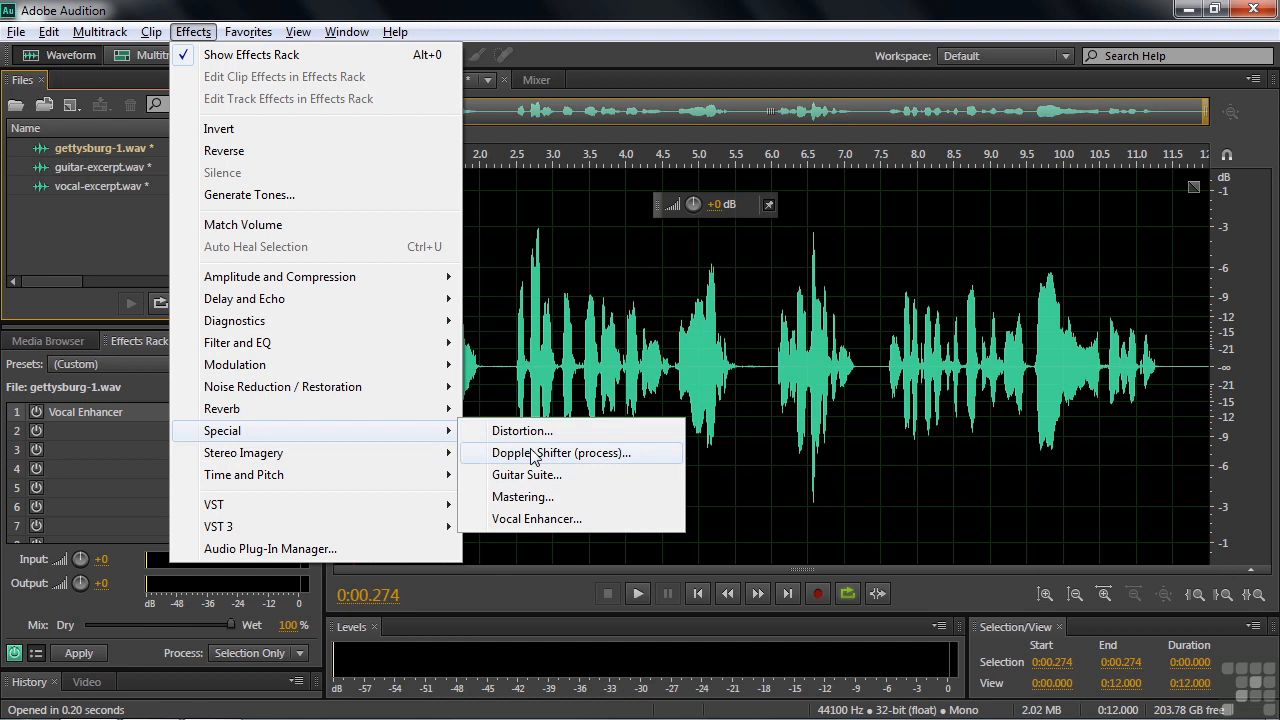
{"action": "left_click", "coordinate": [62, 471]}
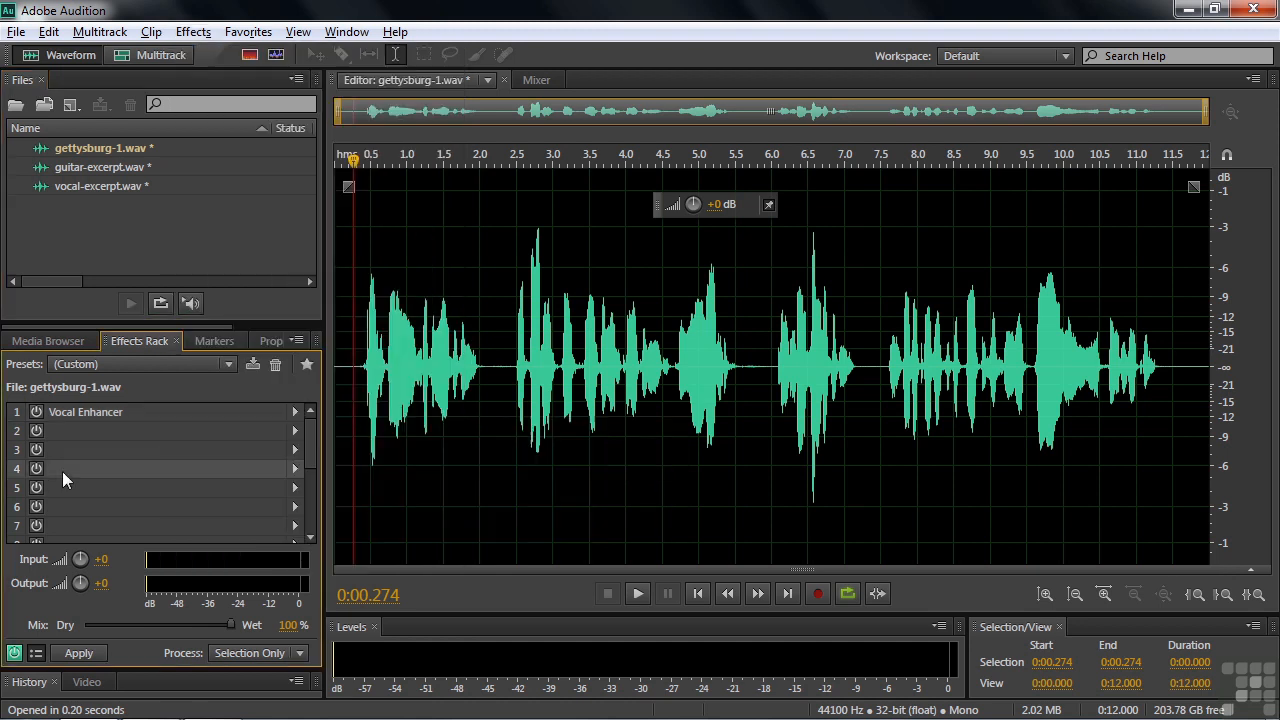
Open the Vocal Enhancer in slot 1 of gettysburg-1.wav, switch it on, and move its window up off the waveform
{"action": "double_click", "coordinate": [80, 412]}
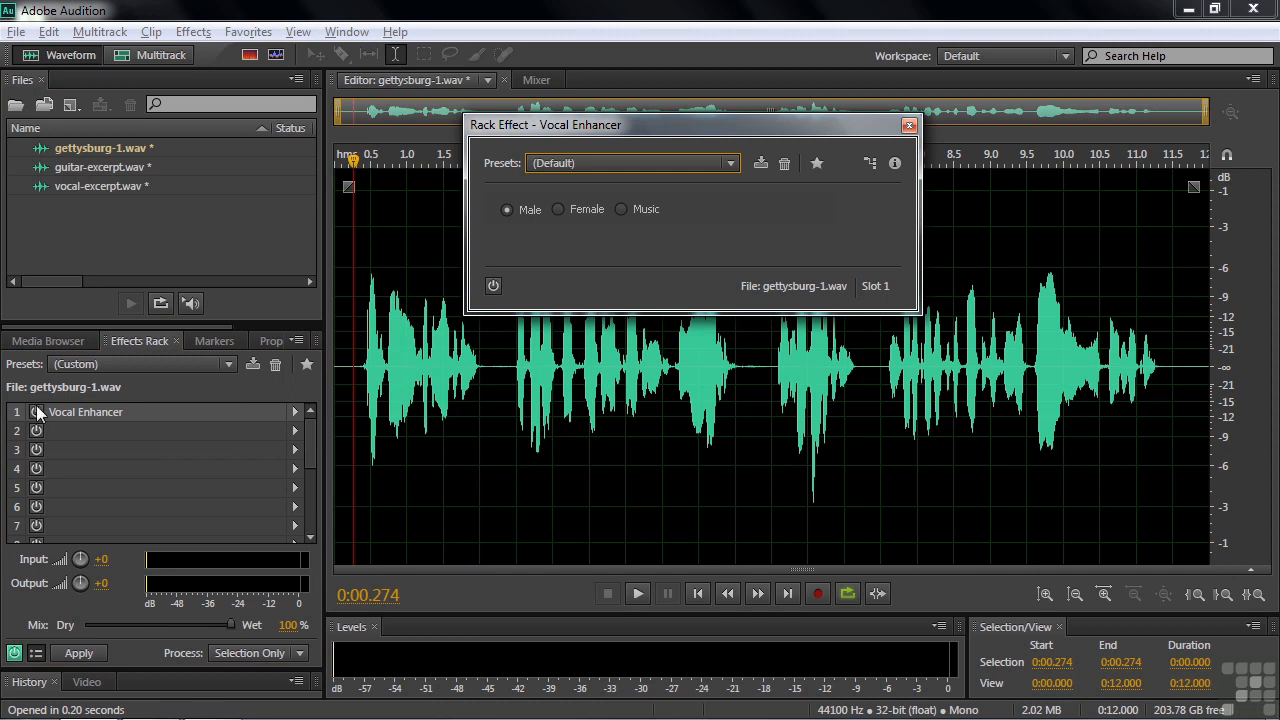
{"action": "left_click", "coordinate": [36, 413]}
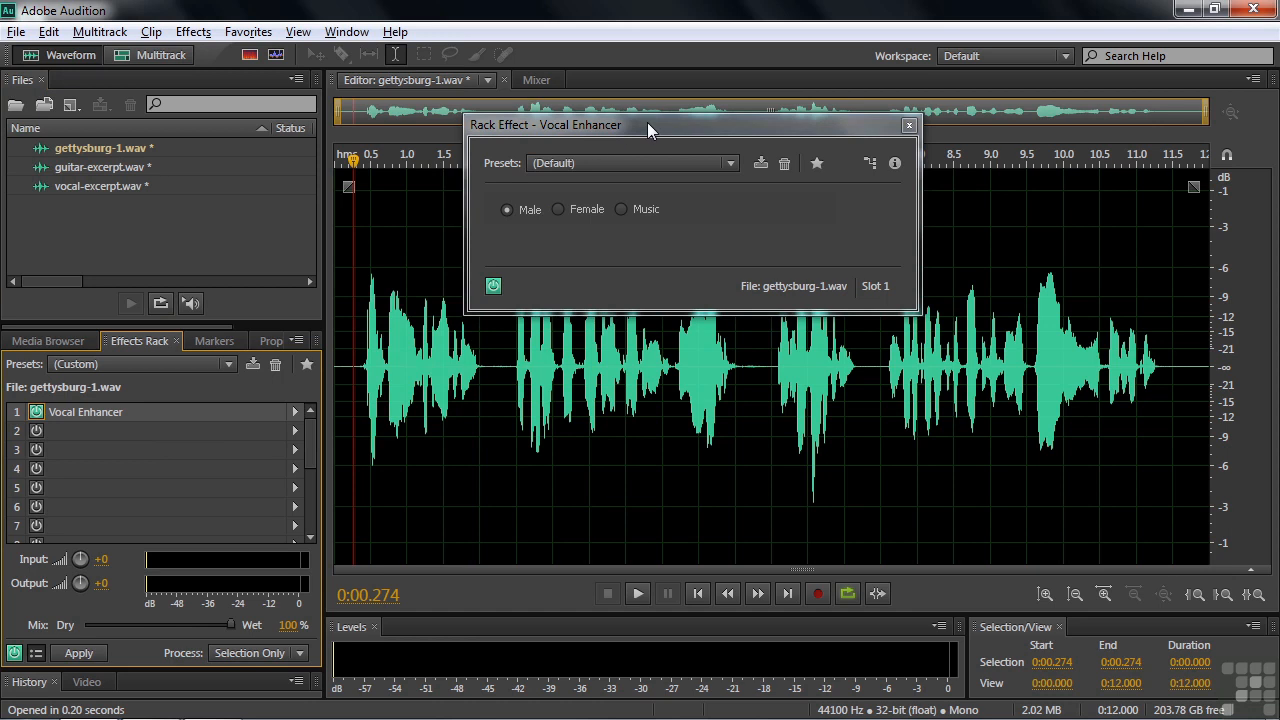
{"action": "left_click_drag", "start_coordinate": [646, 122], "coordinate": [739, 98]}
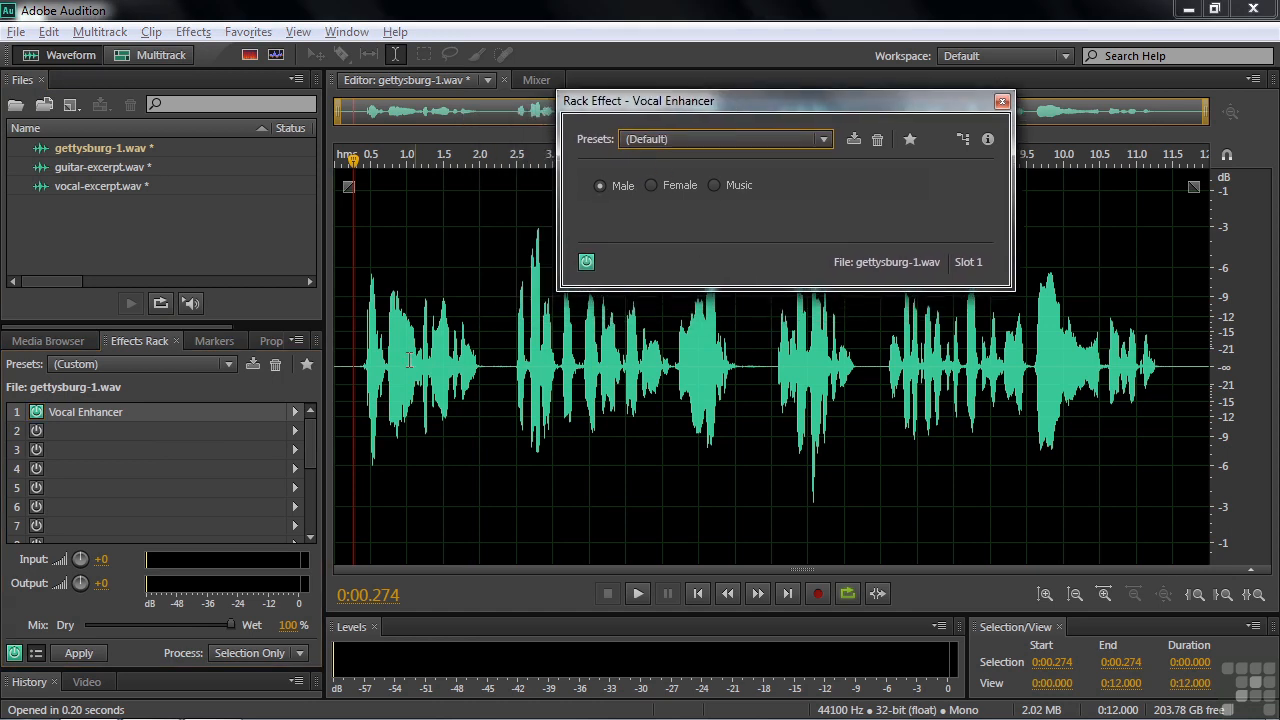
Play gettysburg-1.wav from about 0:00.288, bypassing and re-enabling the Vocal Enhancer to compare the sound
{"action": "left_click", "coordinate": [355, 365]}
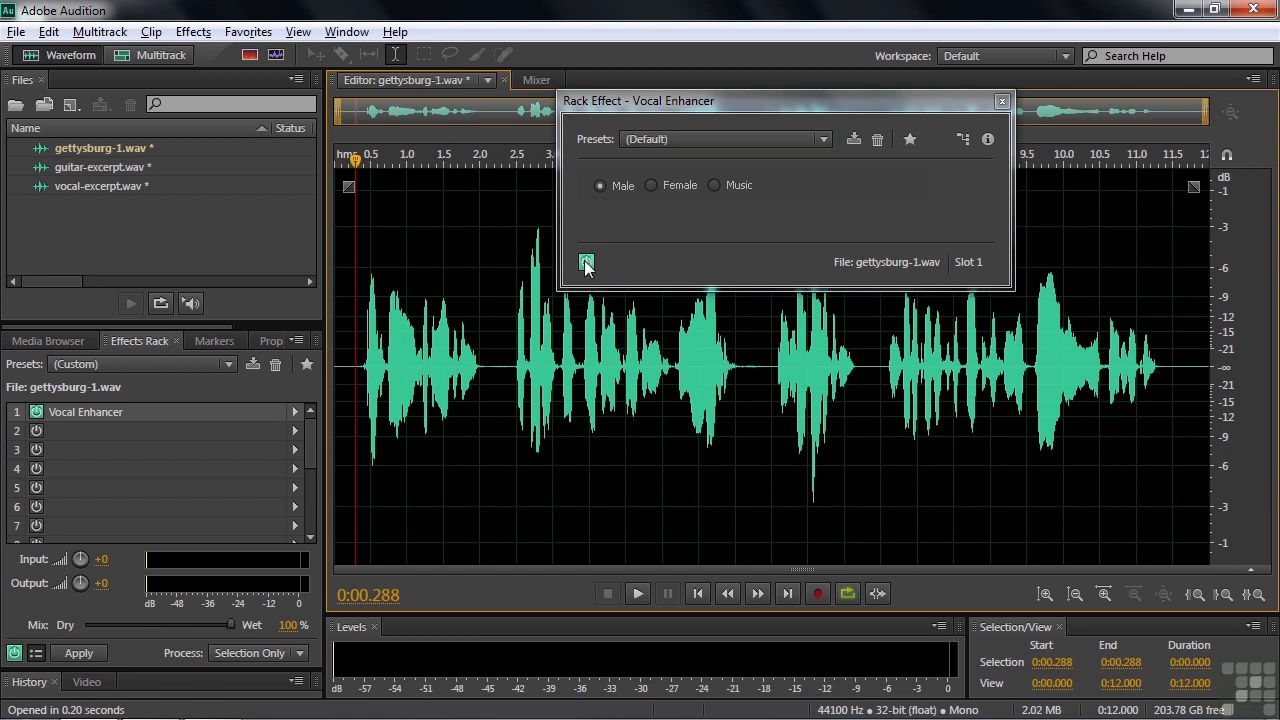
{"action": "key", "text": "space"}
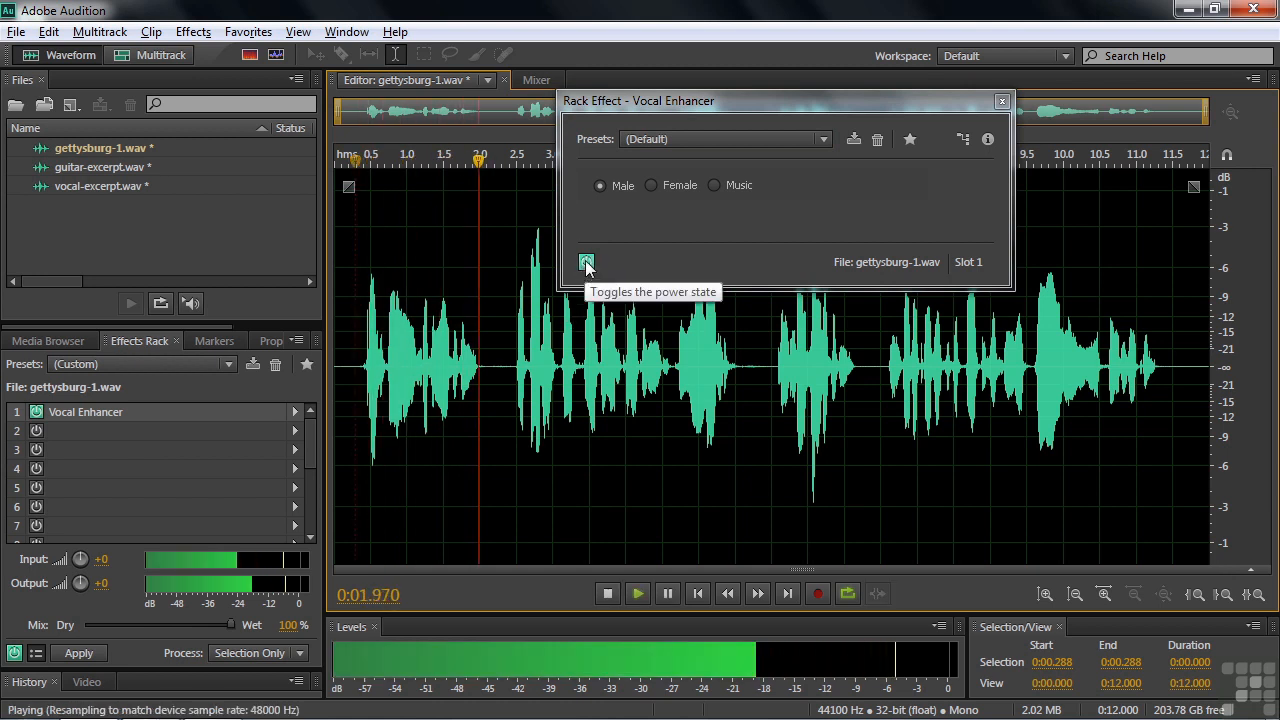
{"action": "left_click", "coordinate": [586, 262]}
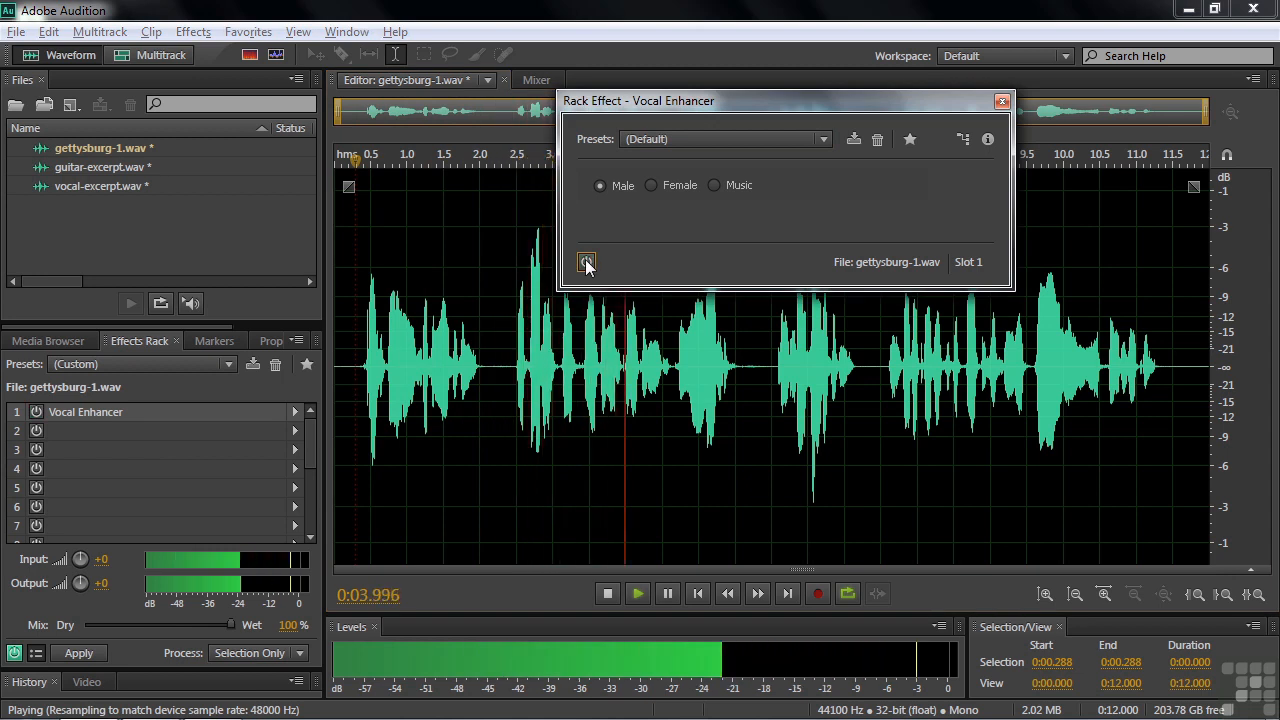
{"action": "left_click", "coordinate": [586, 263]}
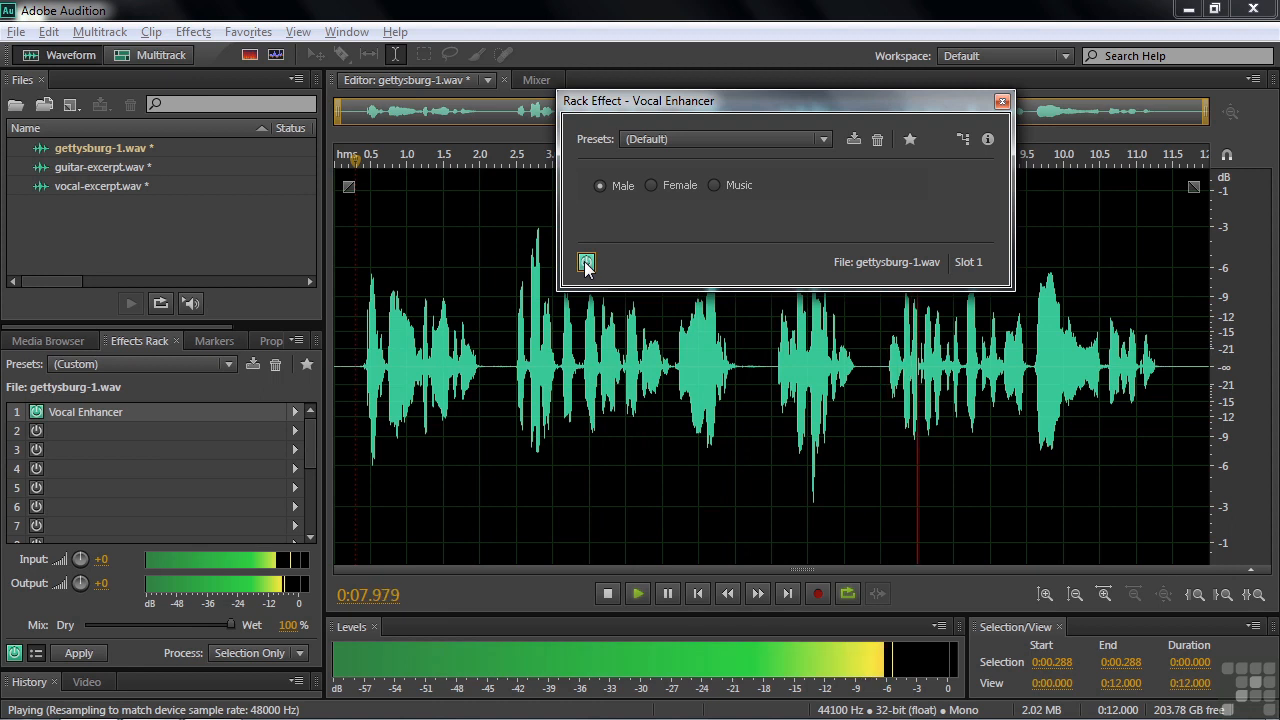
{"action": "key", "text": "space"}
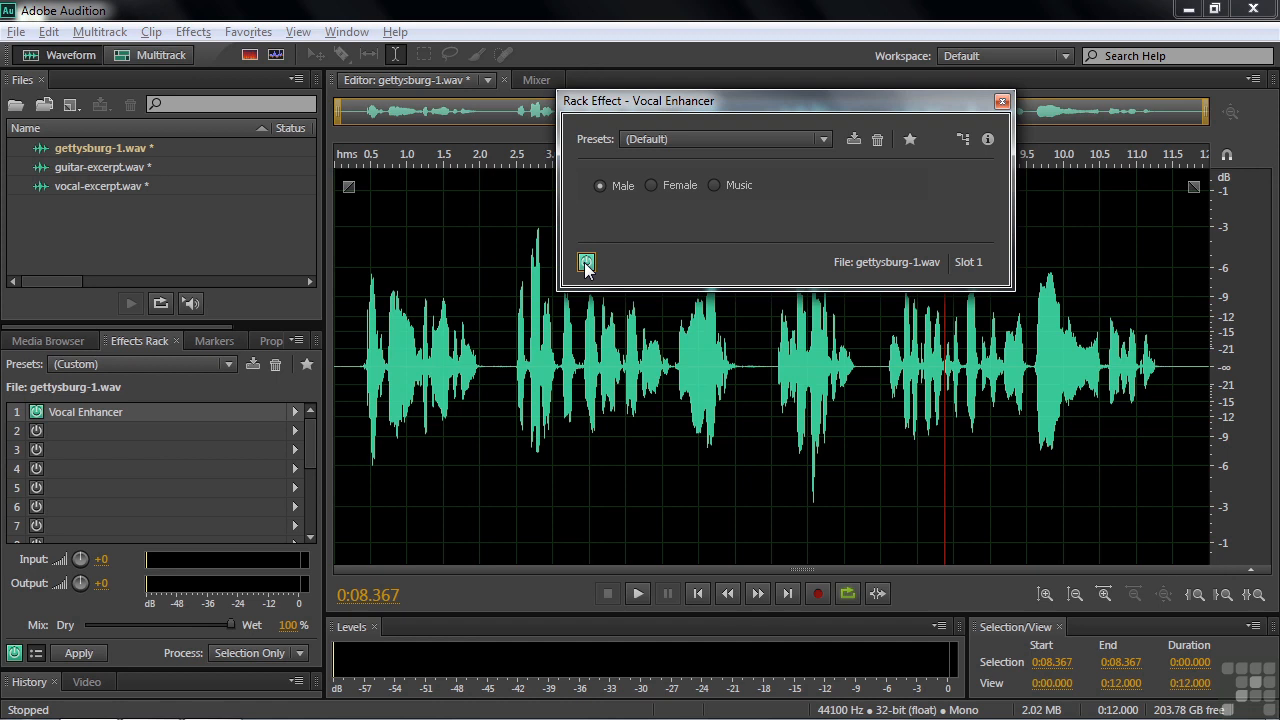
Play a short passage of gettysburg-1.wav from about 0:05.129 with the Vocal Enhancer on
{"action": "left_click", "coordinate": [736, 360]}
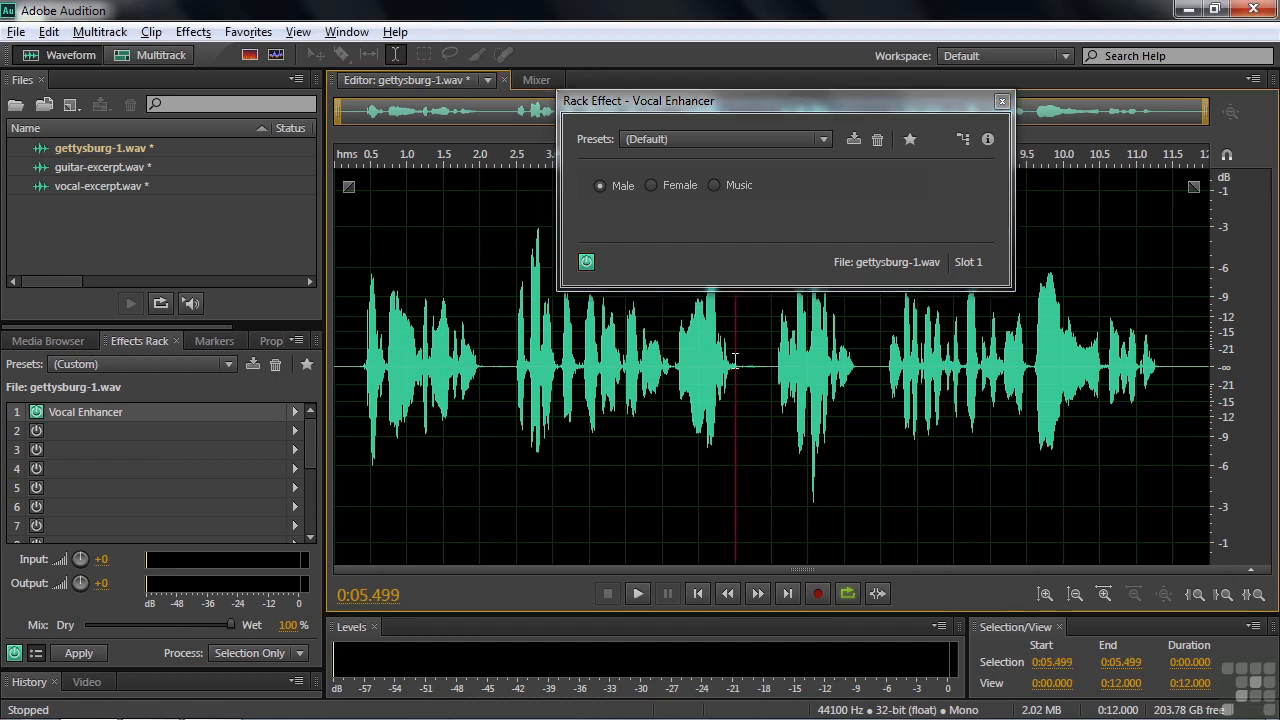
{"action": "left_click", "coordinate": [709, 366]}
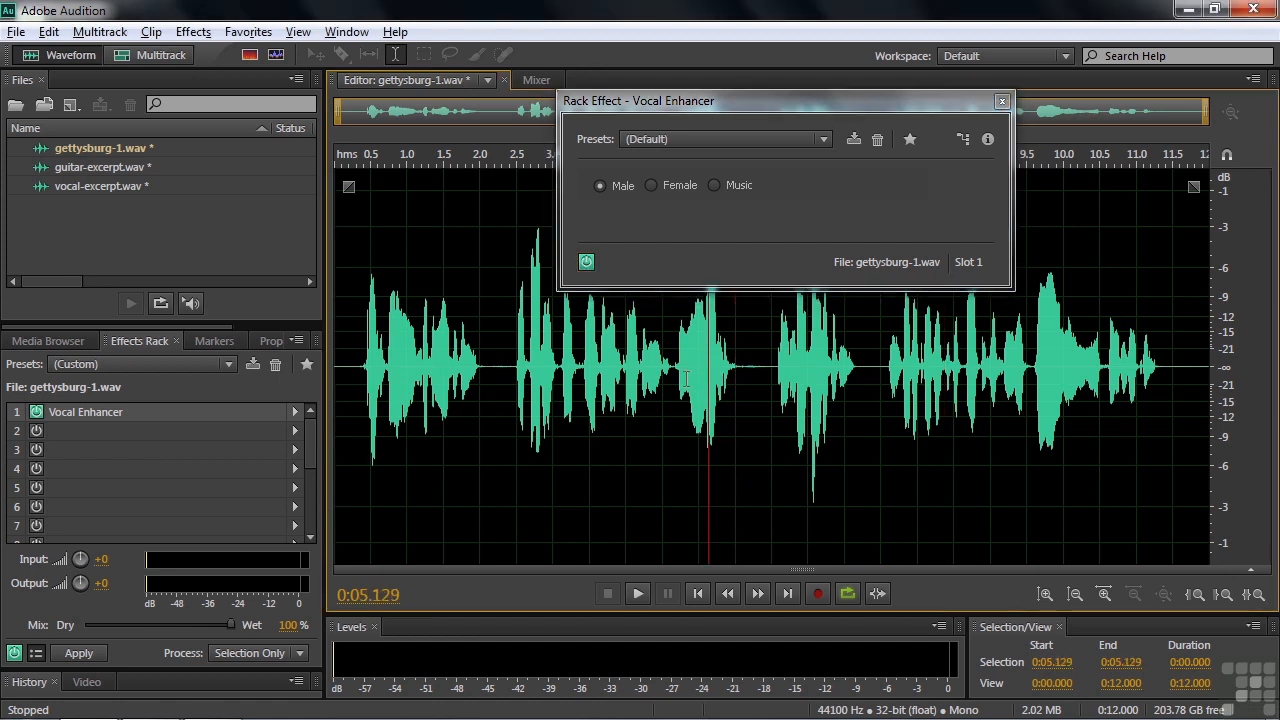
{"action": "key", "text": "space"}
{"action": "key", "text": "space"}
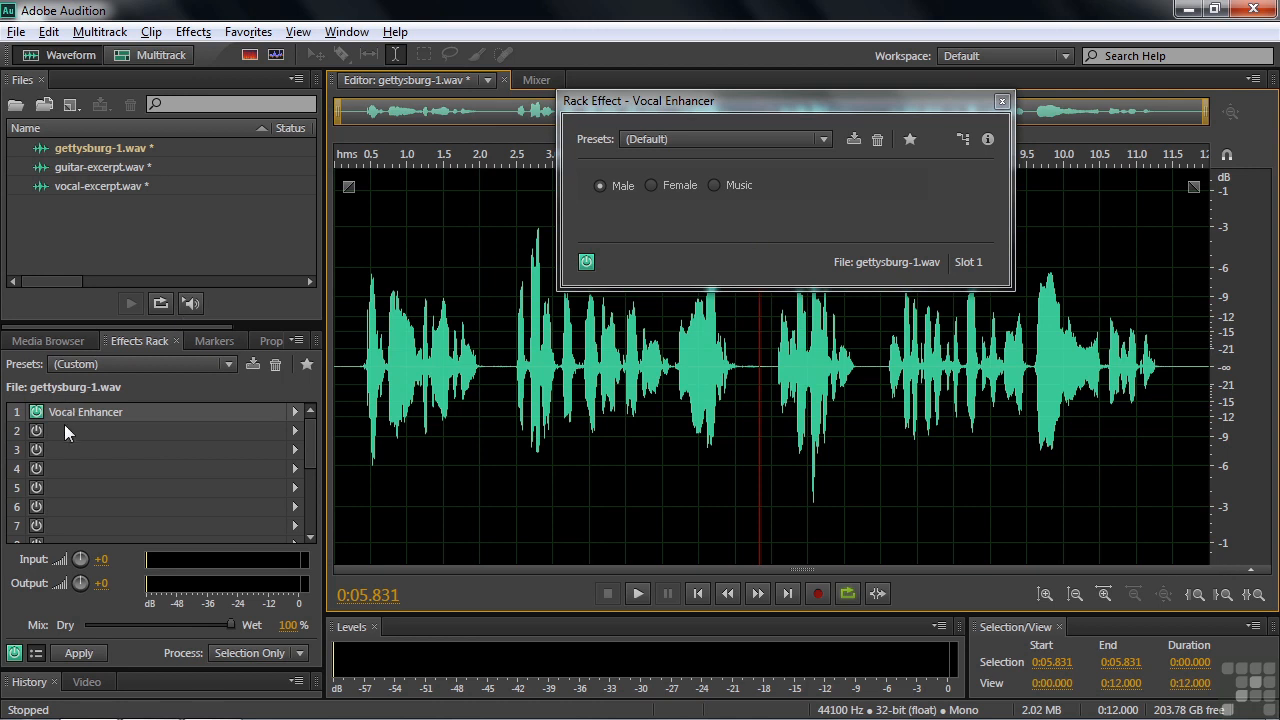
Show vocal-excerpt.wav in the editor, open the Vocal Enhancer in its slot 1, and switch the effect on
{"action": "double_click", "coordinate": [69, 188]}
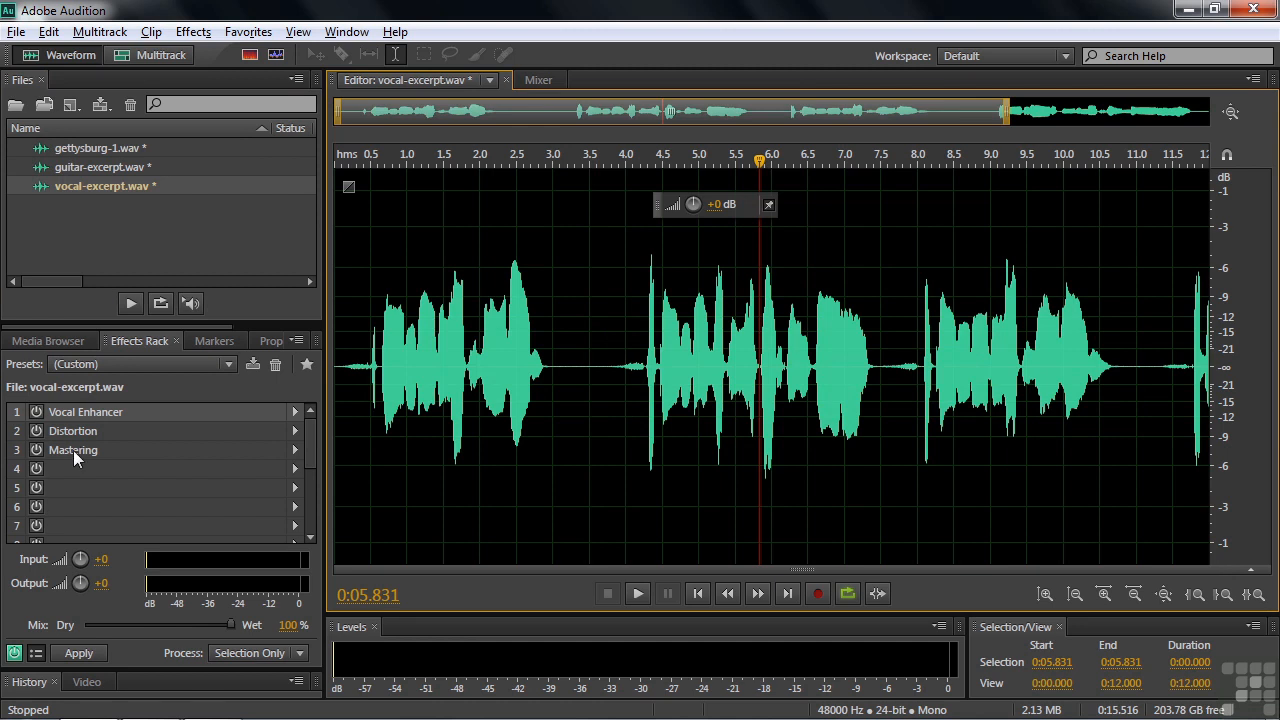
{"action": "double_click", "coordinate": [82, 412]}
{"action": "left_click", "coordinate": [36, 412]}
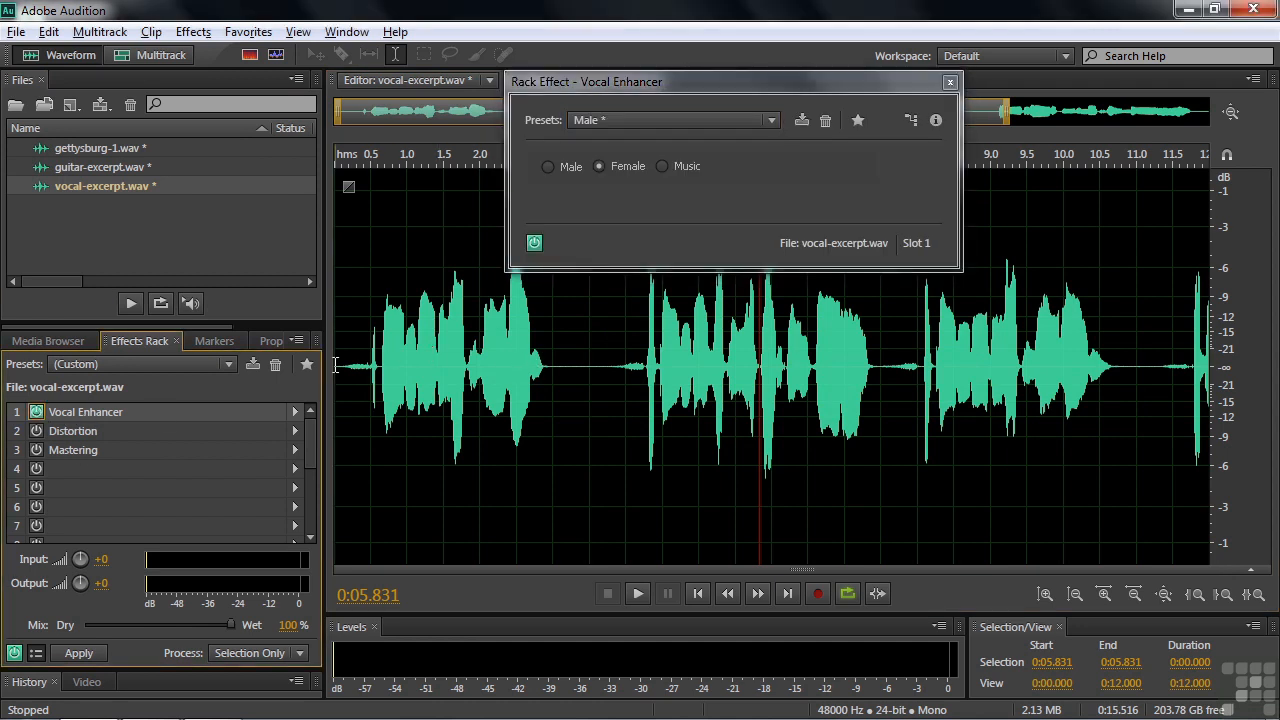
Place the playhead near the start of vocal-excerpt.wav and apply the Female preset to the Vocal Enhancer
{"action": "left_click", "coordinate": [338, 366]}
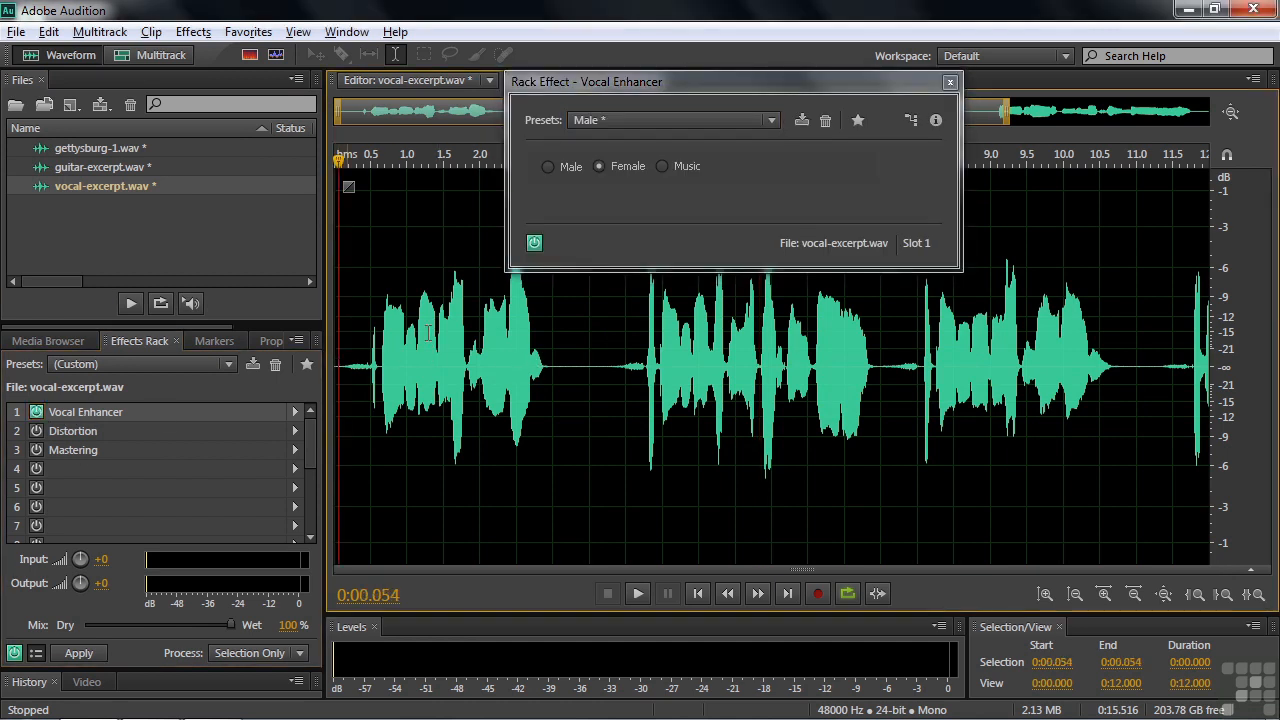
{"action": "left_click", "coordinate": [771, 120]}
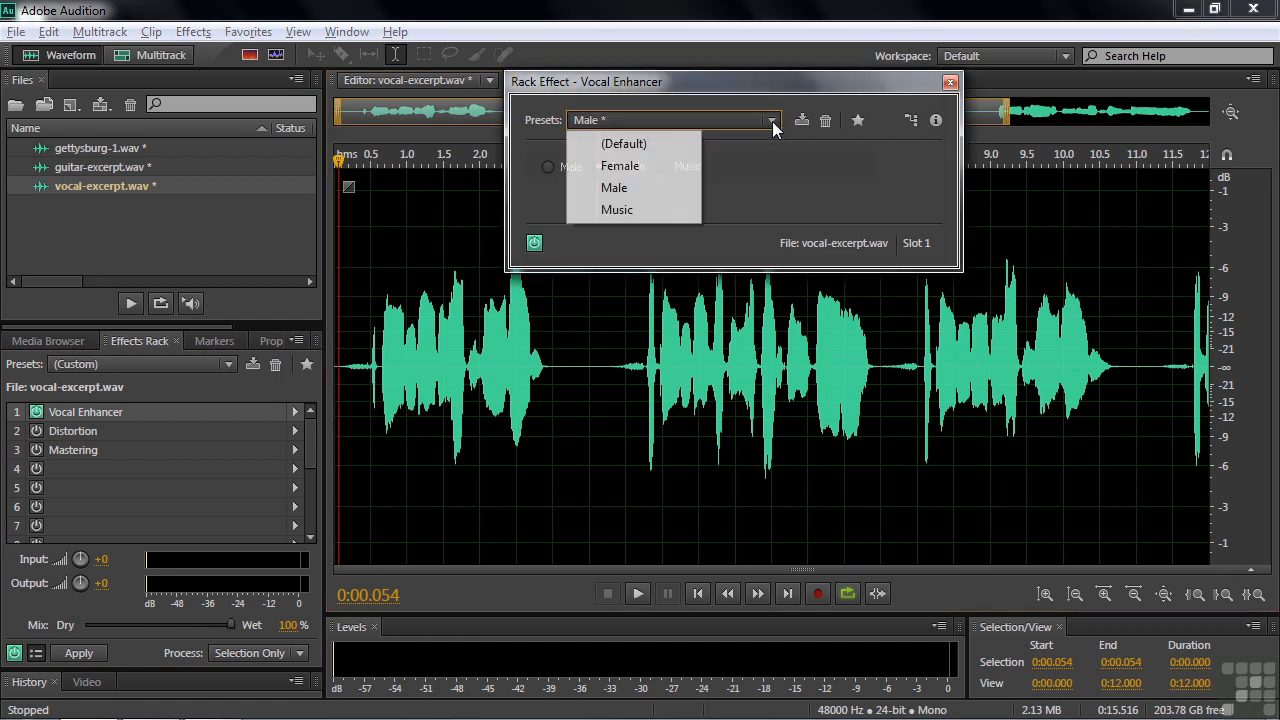
{"action": "left_click", "coordinate": [627, 165]}
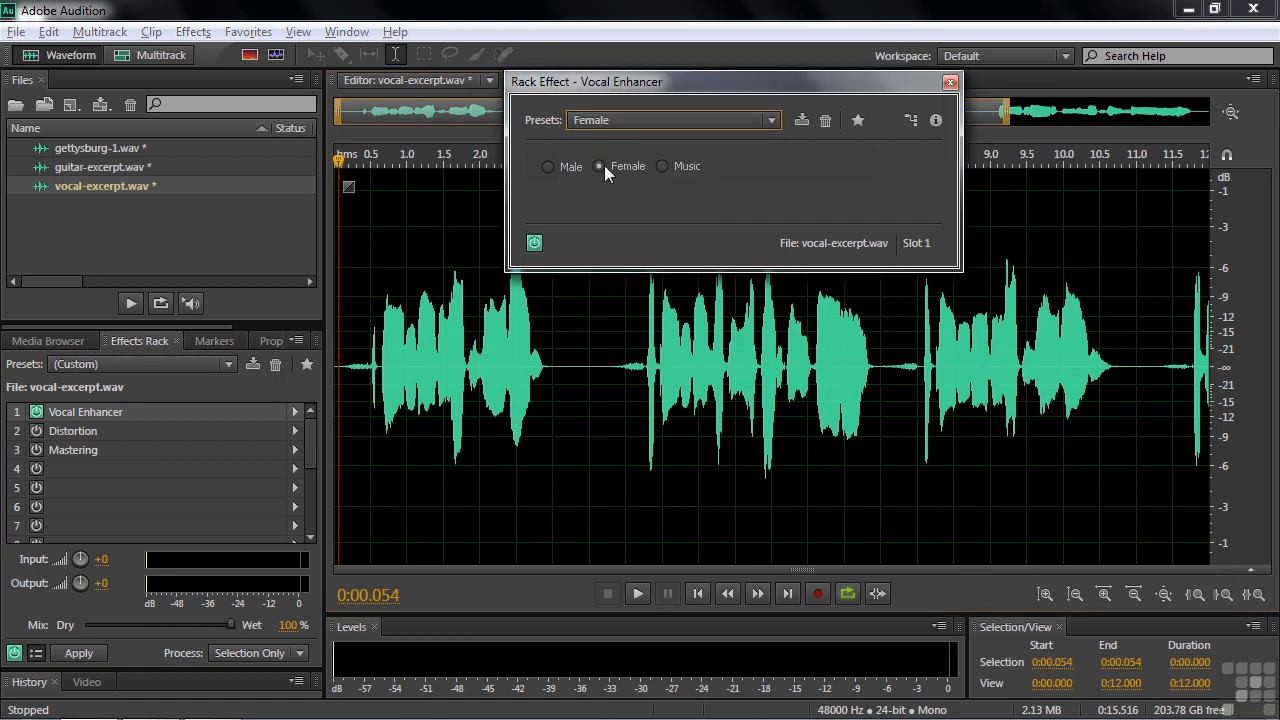
Play vocal-excerpt.wav, bypassing and re-enabling the Vocal Enhancer to compare the female voice with and without it
{"action": "key", "text": "space"}
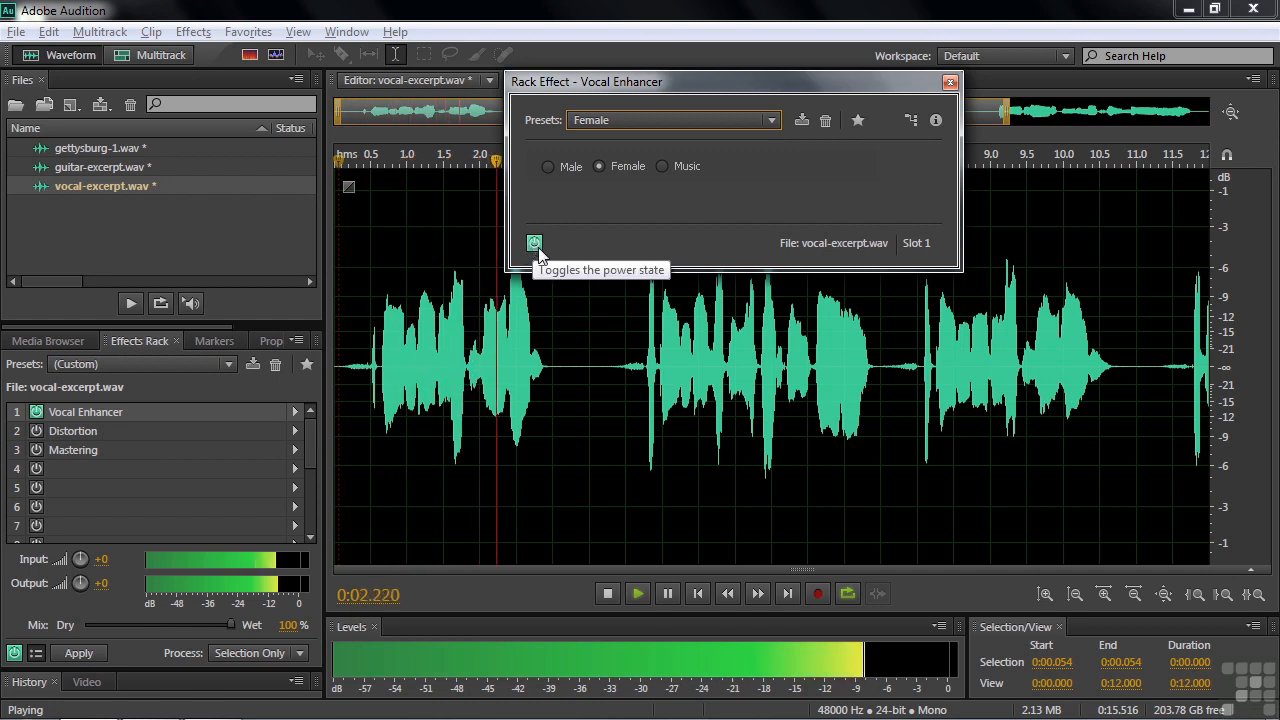
{"action": "left_click", "coordinate": [534, 244]}
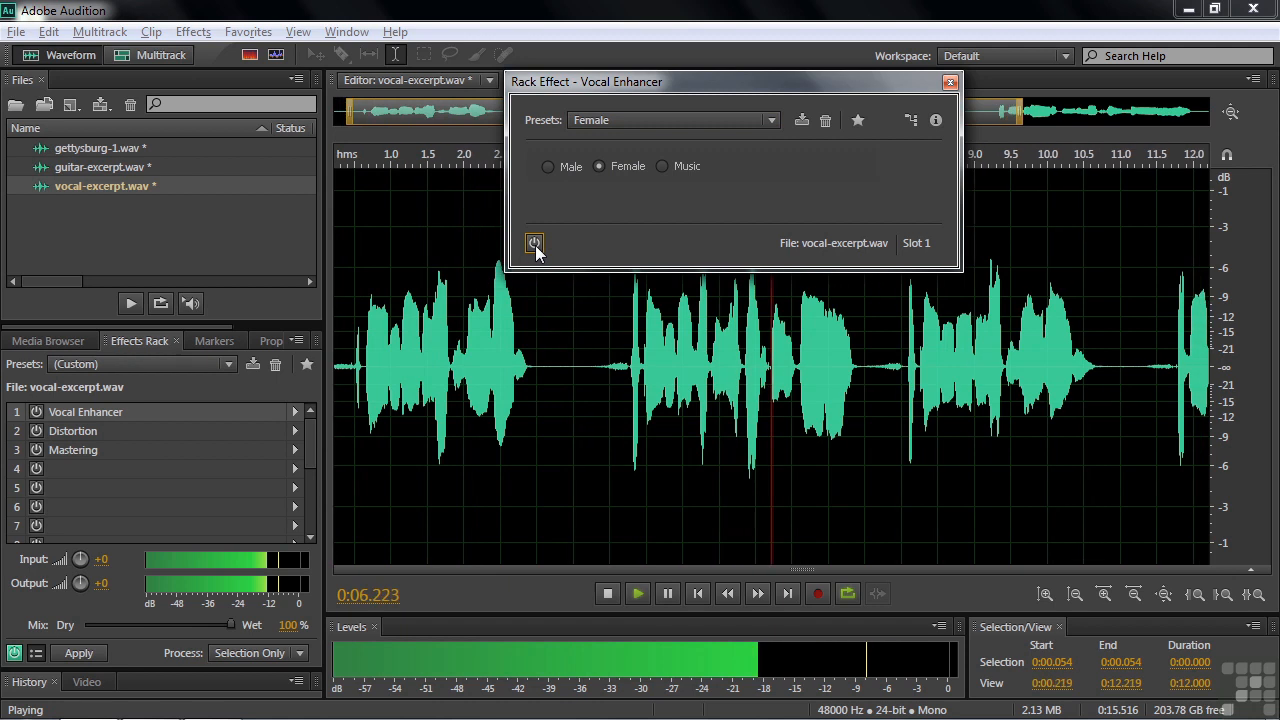
{"action": "left_click", "coordinate": [534, 244]}
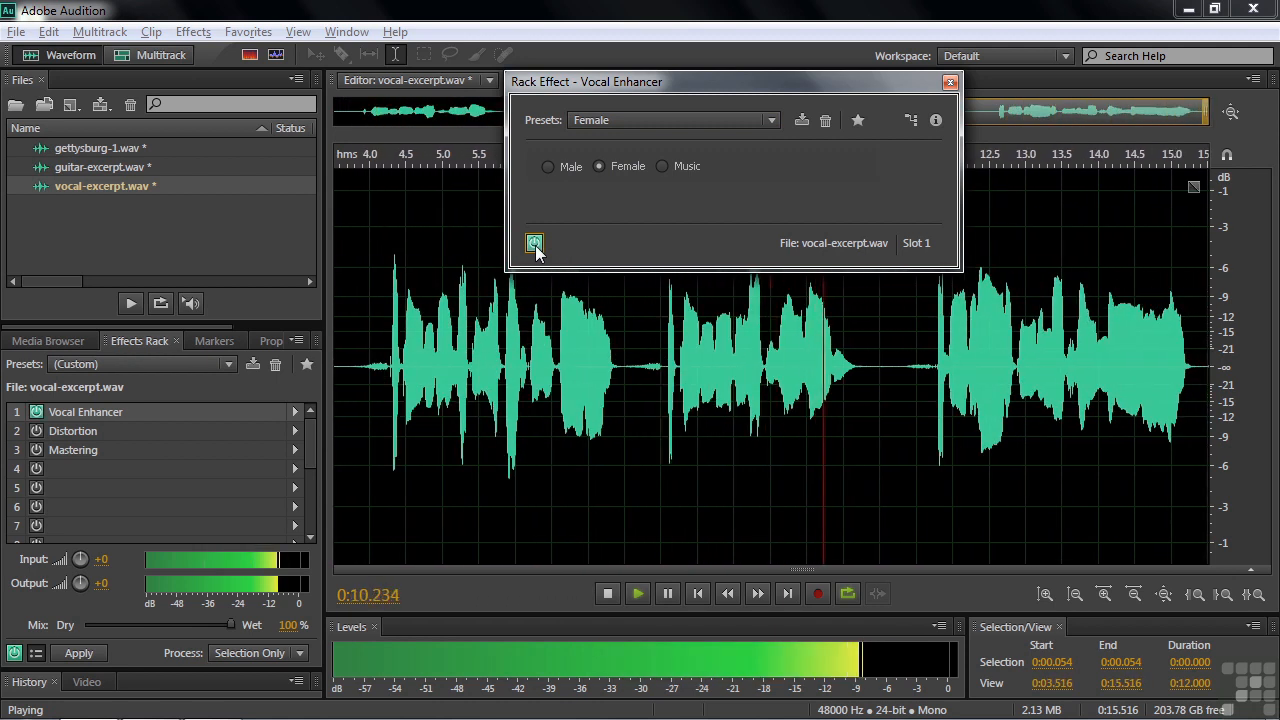
{"action": "key", "text": "space"}
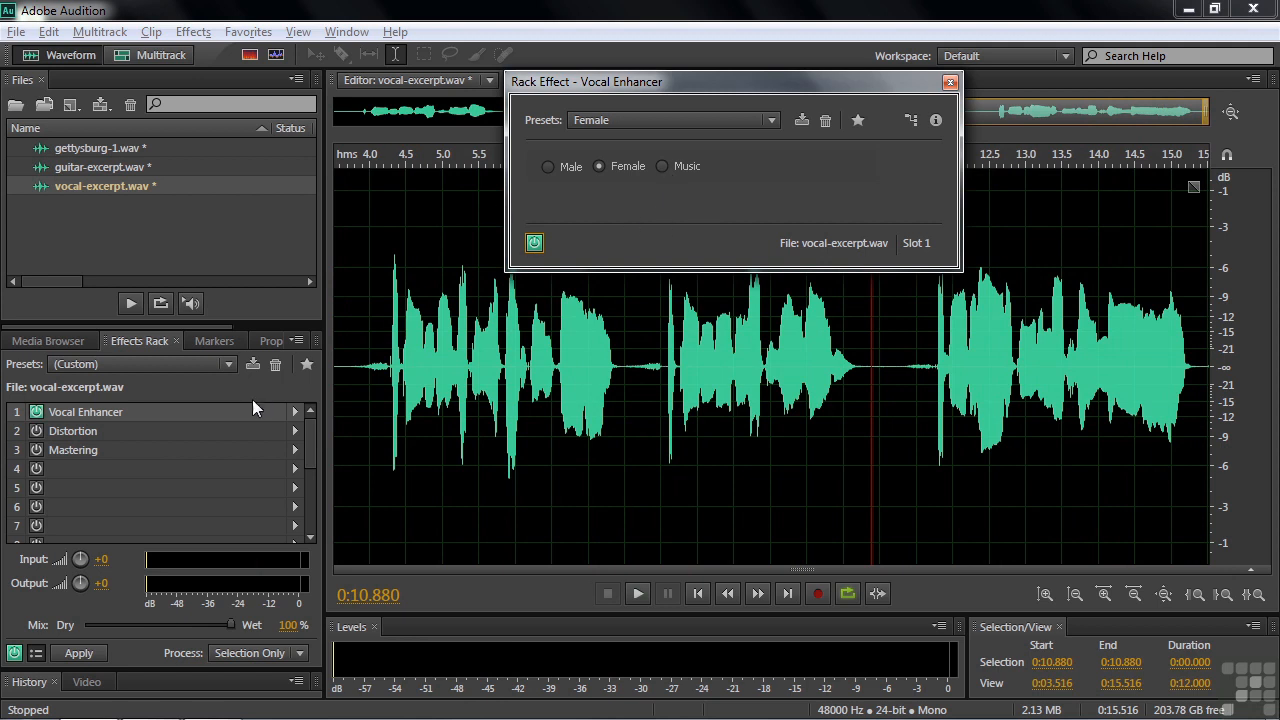
Switch off the Vocal Enhancer on vocal-excerpt.wav, then open the Distortion effect in slot 2 and switch it on
{"action": "left_click", "coordinate": [36, 412]}
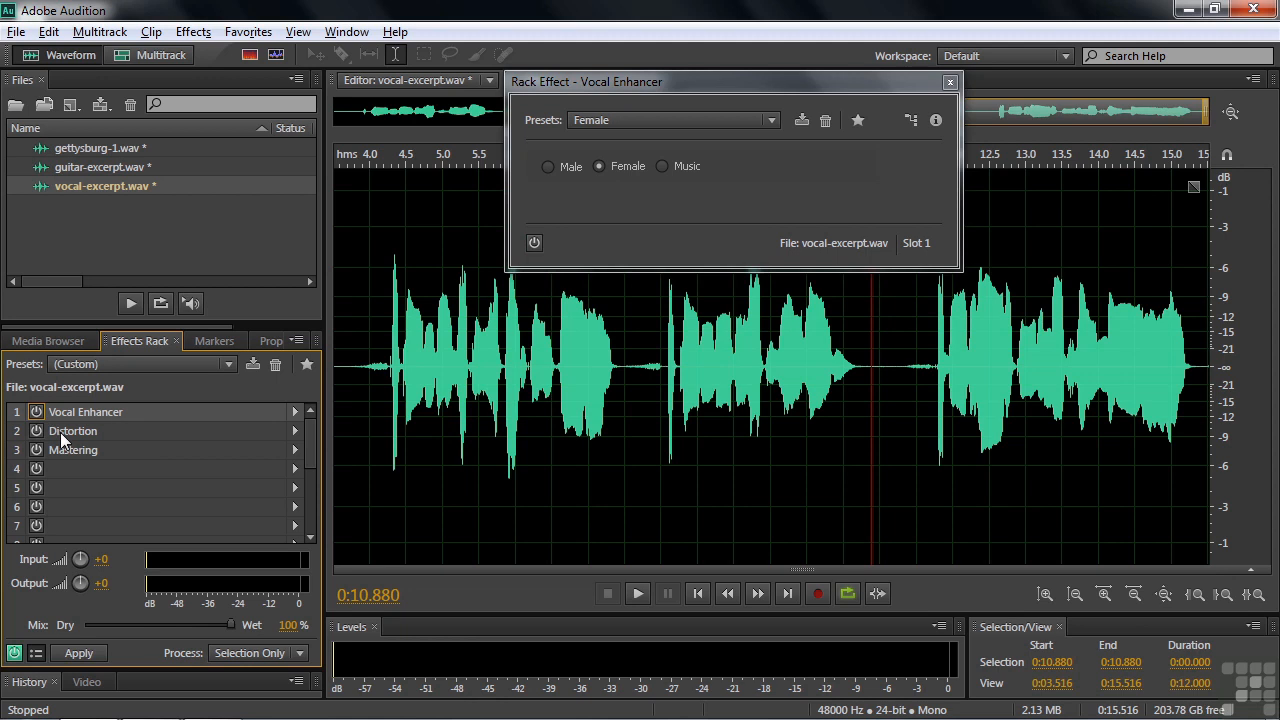
{"action": "double_click", "coordinate": [60, 432]}
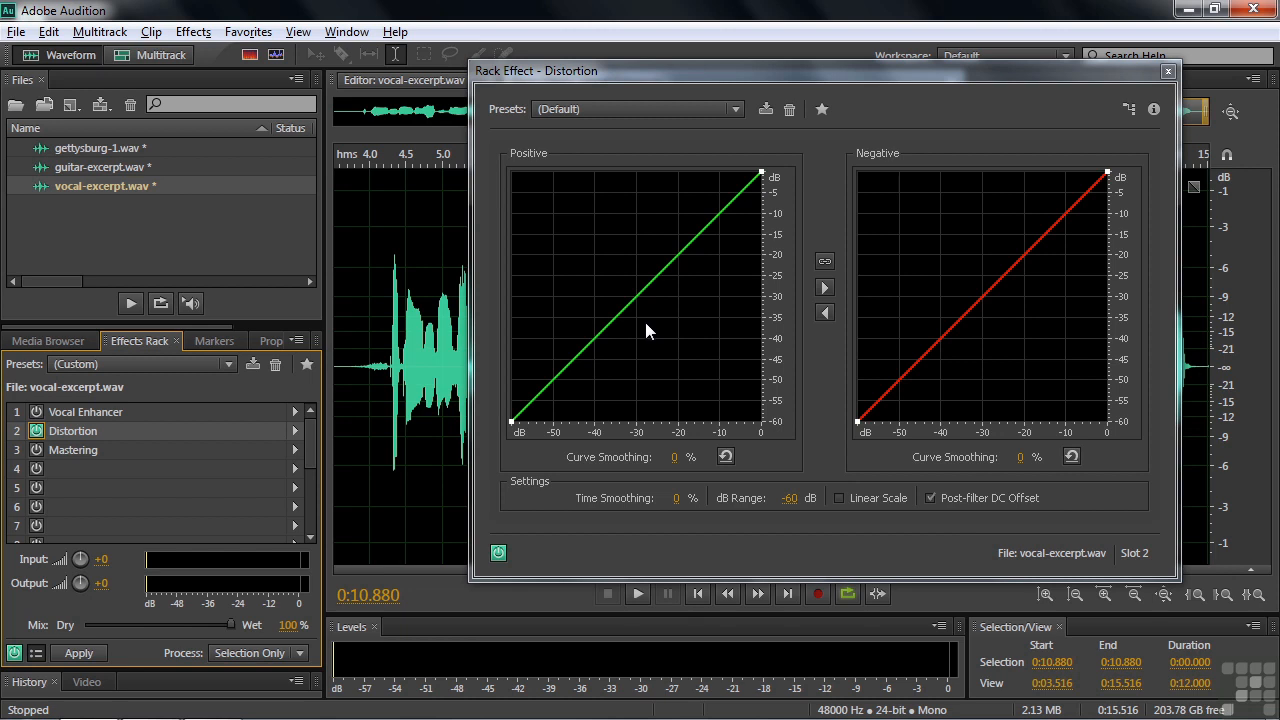
During playback from about 0:03.831, bend the Positive distortion curve up at about -37/-27 dB and the Negative curve down at about -29/-39 dB
{"action": "left_click", "coordinate": [358, 352]}
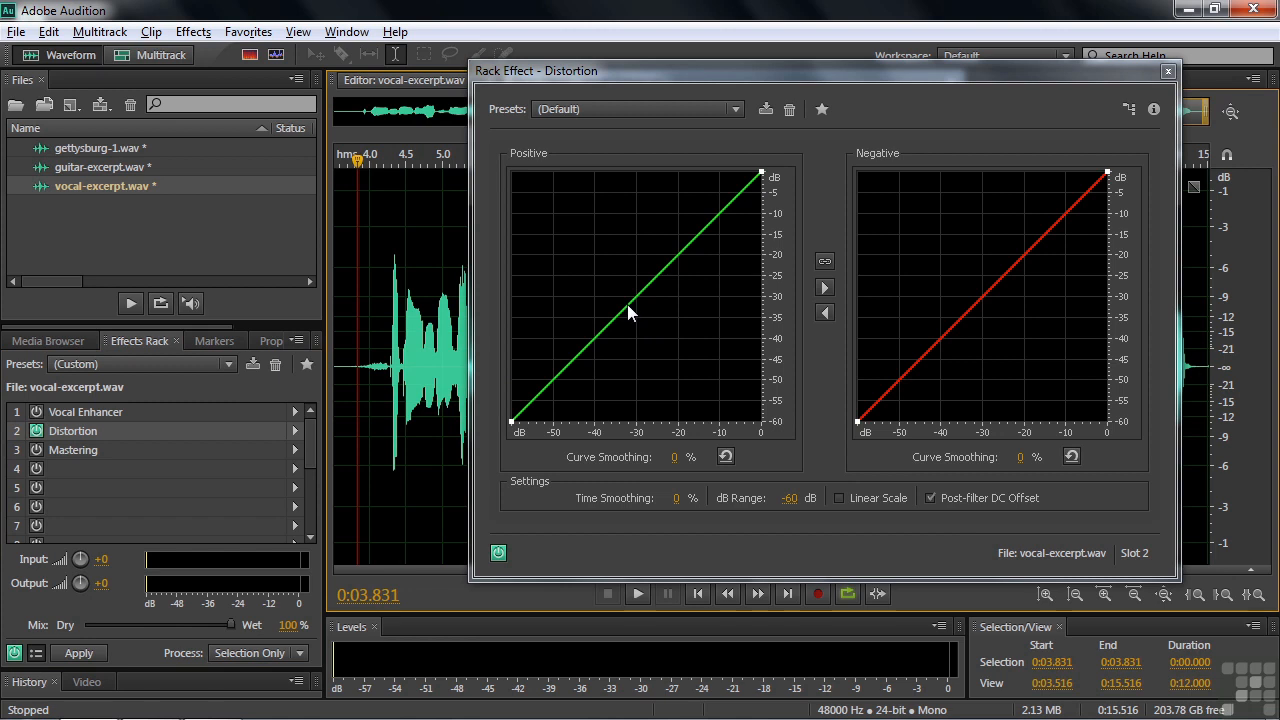
{"action": "key", "text": "space"}
{"action": "left_click_drag", "start_coordinate": [627, 304], "coordinate": [607, 285]}
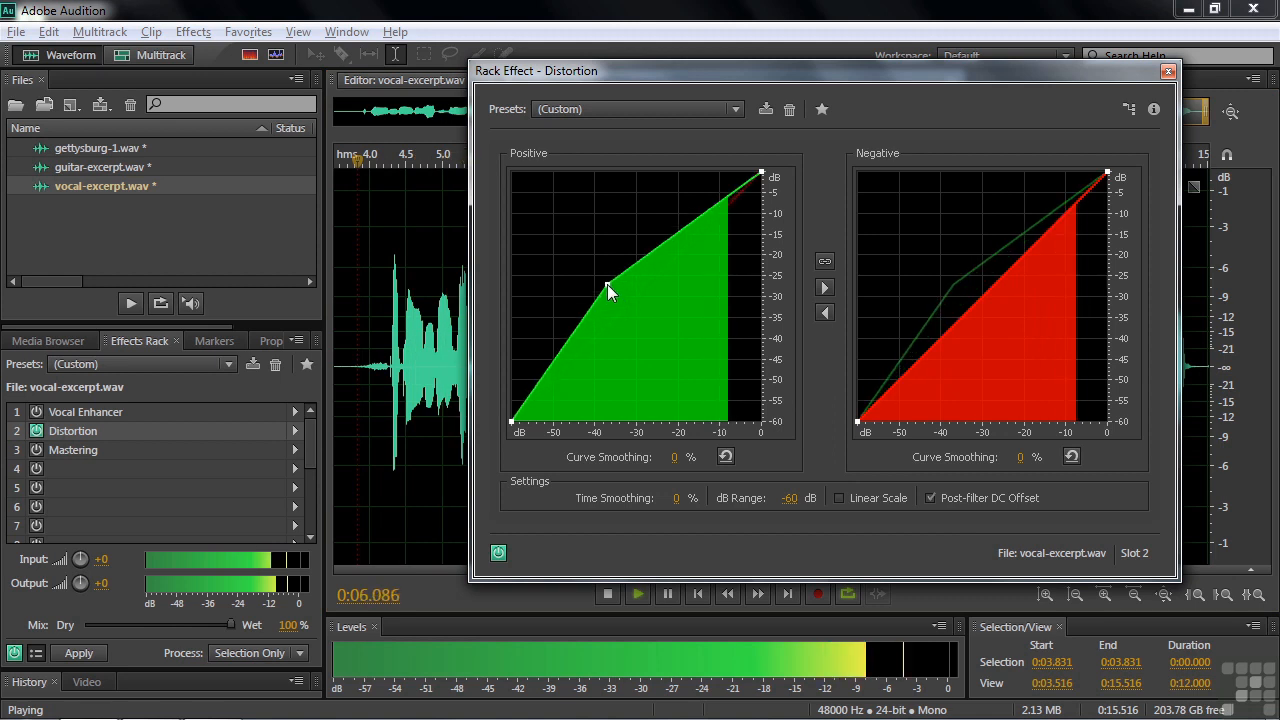
{"action": "left_click", "coordinate": [966, 316]}
{"action": "left_click_drag", "start_coordinate": [966, 316], "coordinate": [985, 333]}
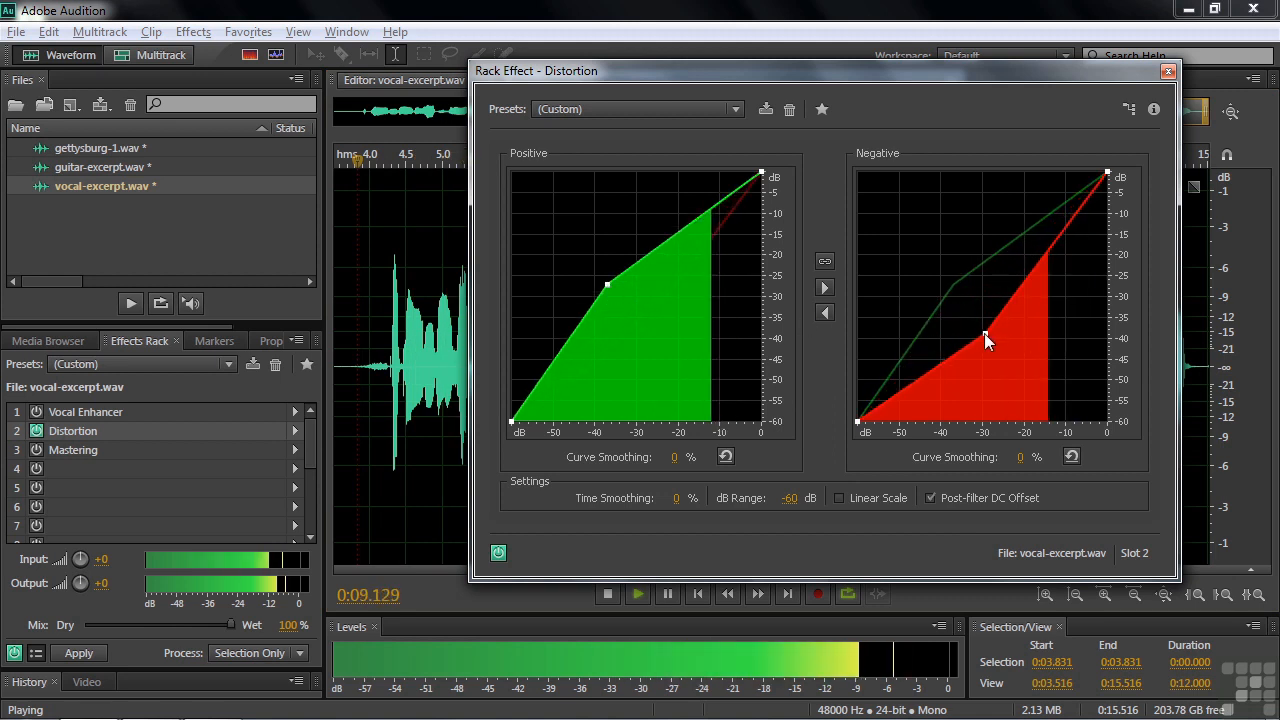
{"action": "key", "text": "space"}
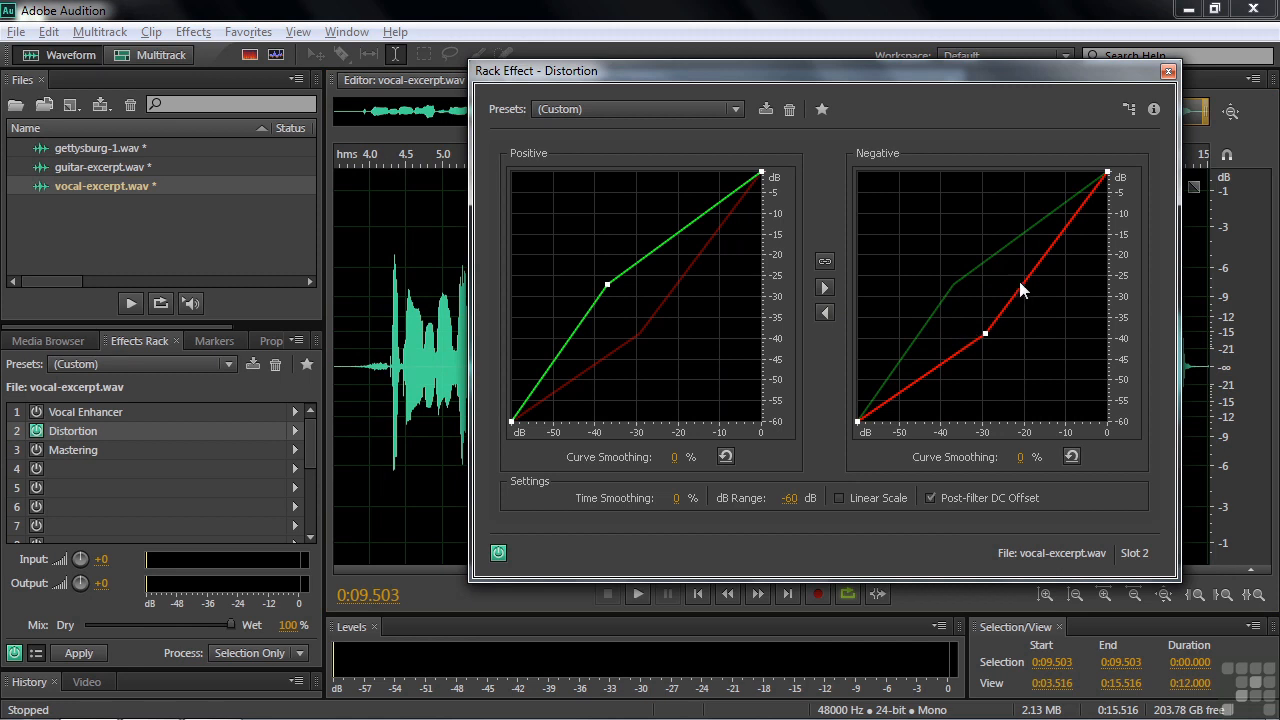
Set Curve Smoothing to 26% for the Negative curve and 44% for the Positive curve, and play back the smoothed distortion
{"action": "left_click", "coordinate": [1018, 457]}
{"action": "type", "text": "16"}
{"action": "left_click_drag", "start_coordinate": [1035, 460], "coordinate": [1045, 460]}
{"action": "left_click_drag", "start_coordinate": [675, 463], "coordinate": [719, 463]}
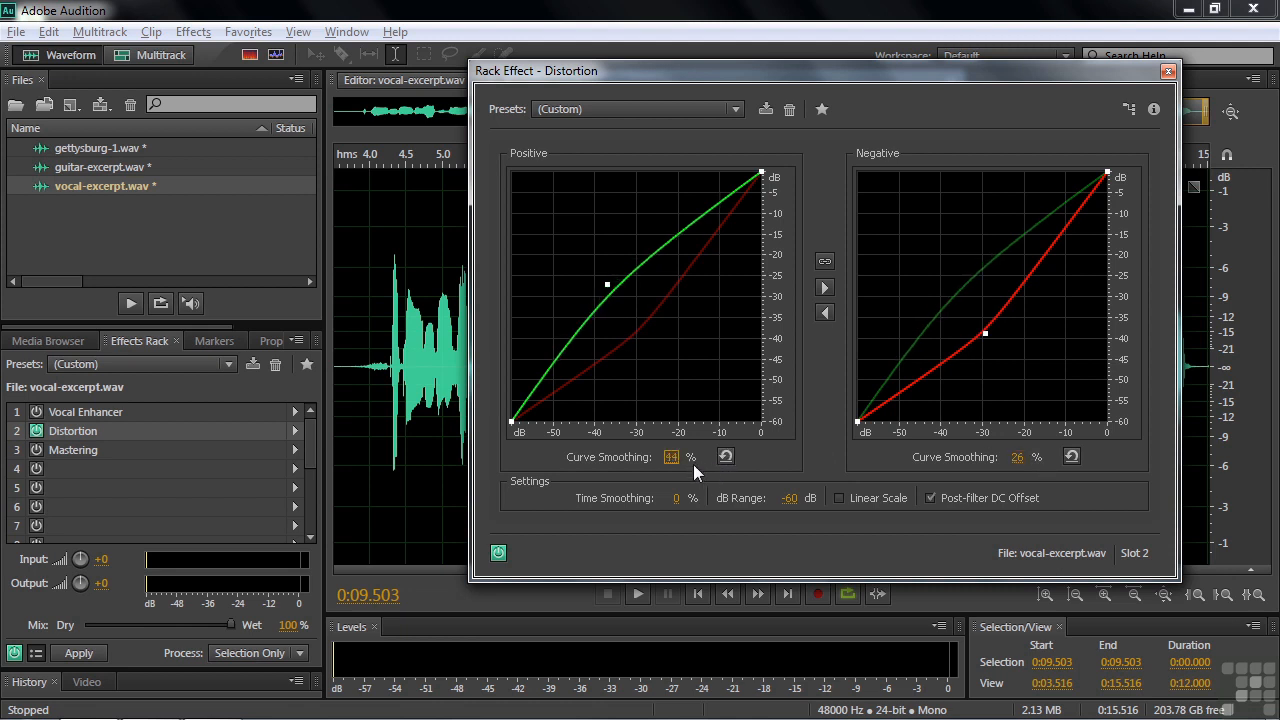
{"action": "key", "text": "space"}
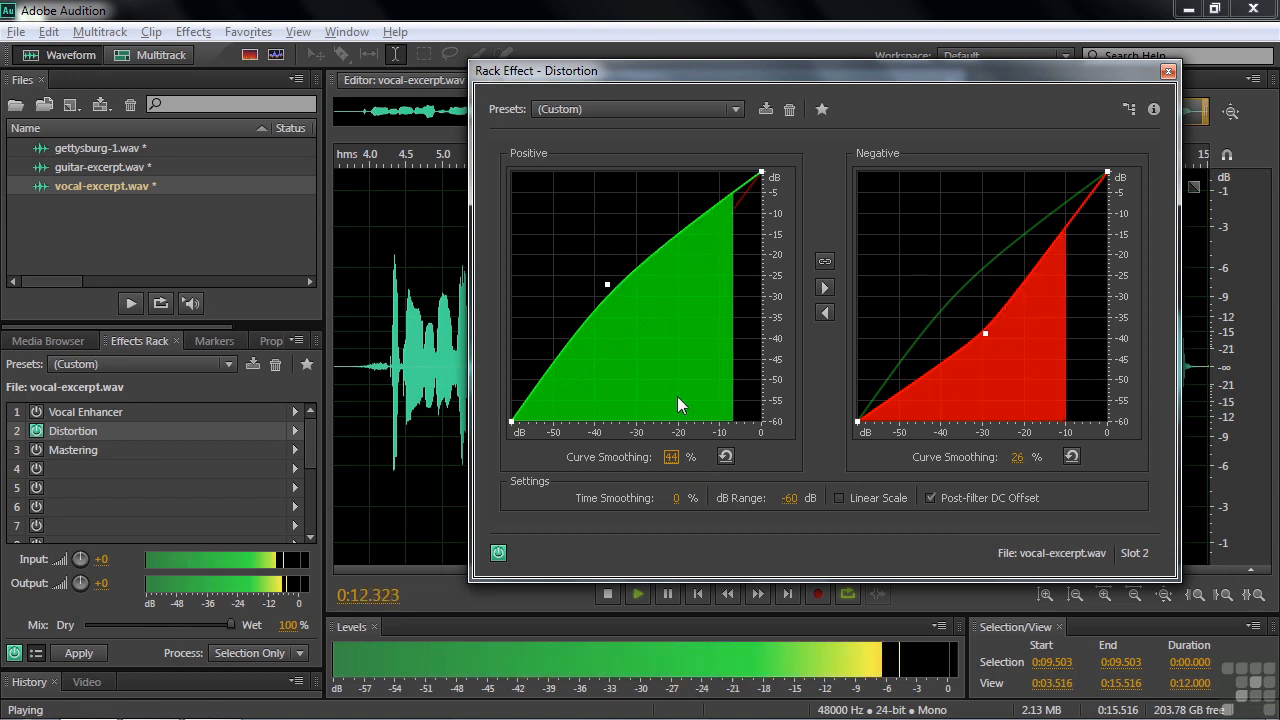
{"action": "key", "text": "space"}
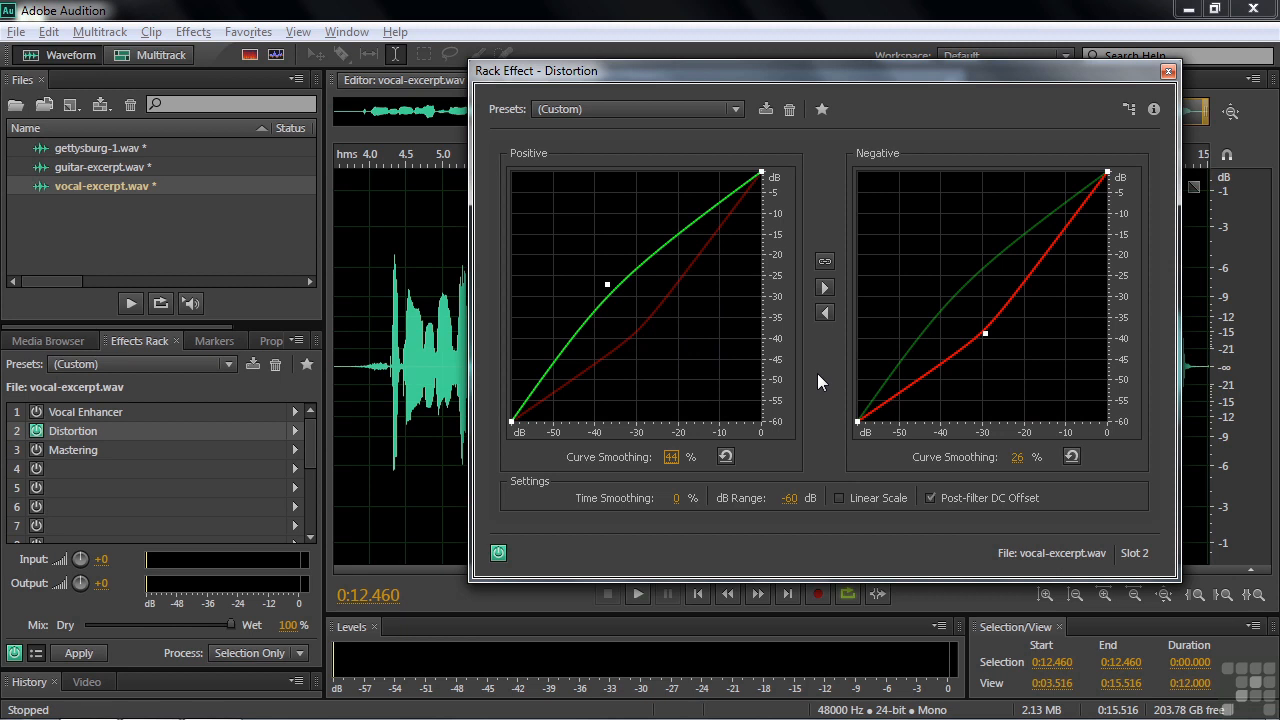
Load the Infinite Distortion preset and switch to Maximum Pain for vocal-excerpt.wav's Distortion effect, then close the effect window
{"action": "left_click", "coordinate": [736, 109]}
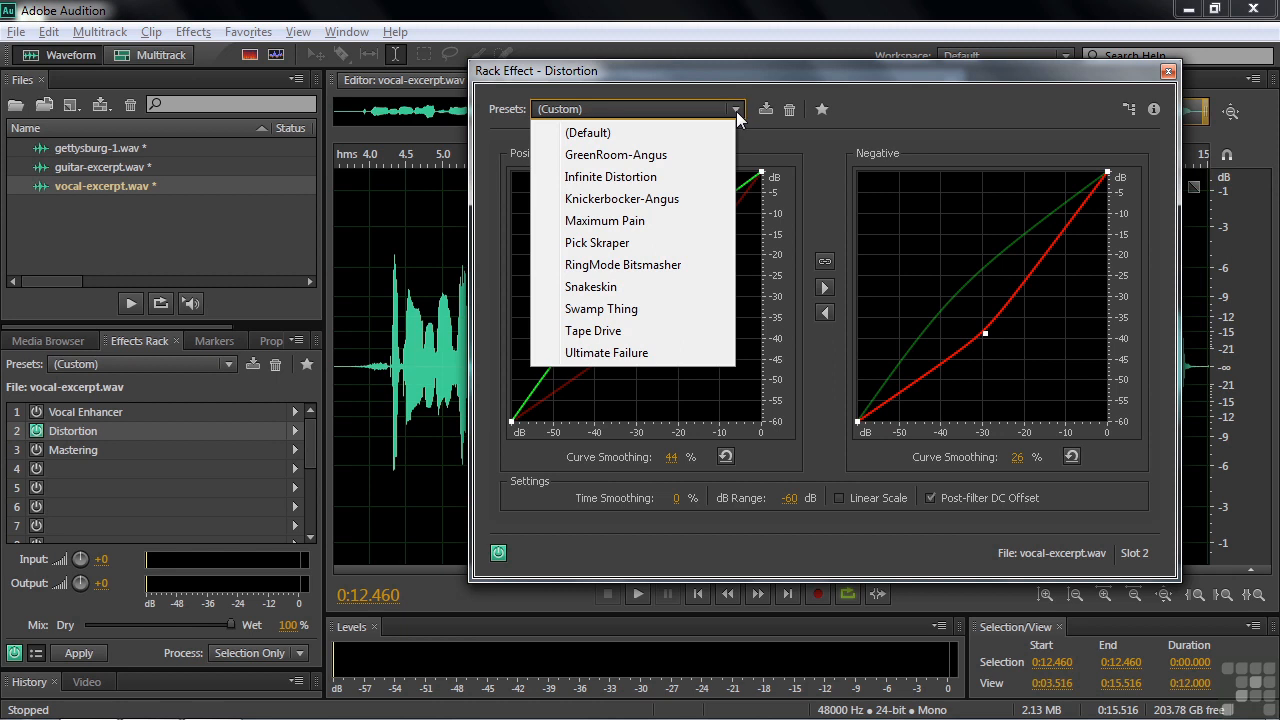
{"action": "left_click", "coordinate": [655, 177]}
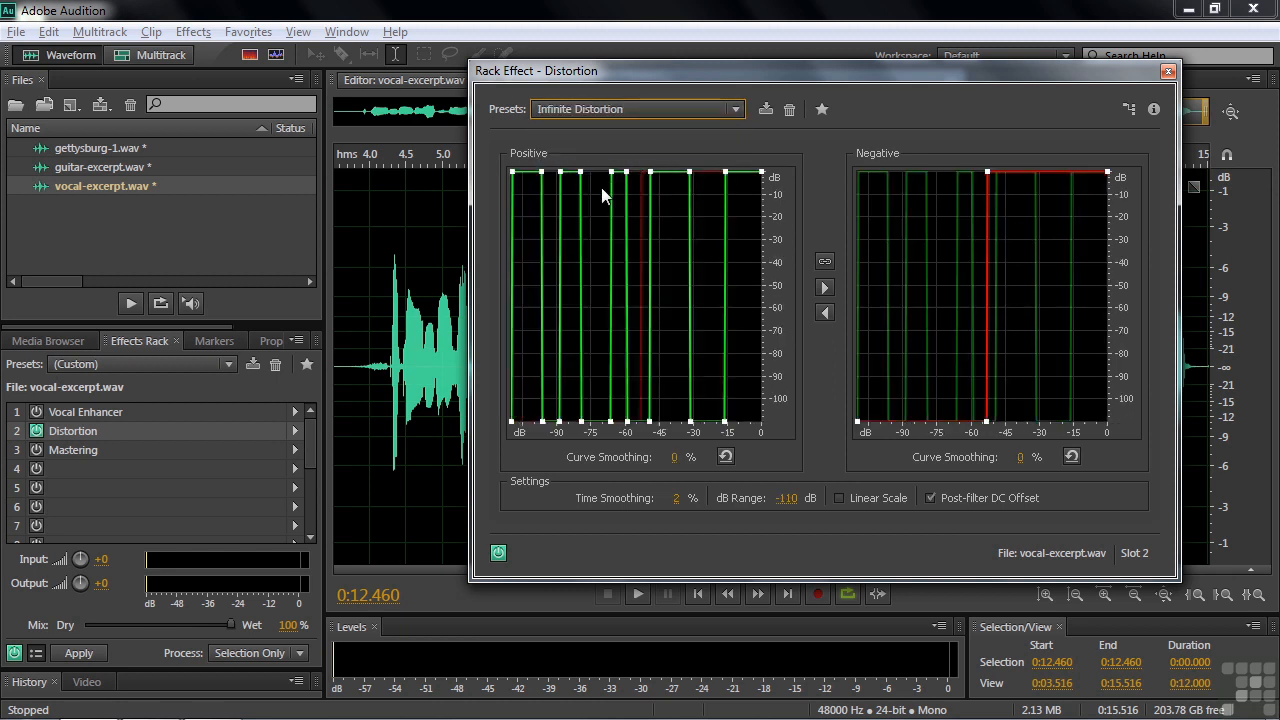
{"action": "left_click", "coordinate": [736, 110]}
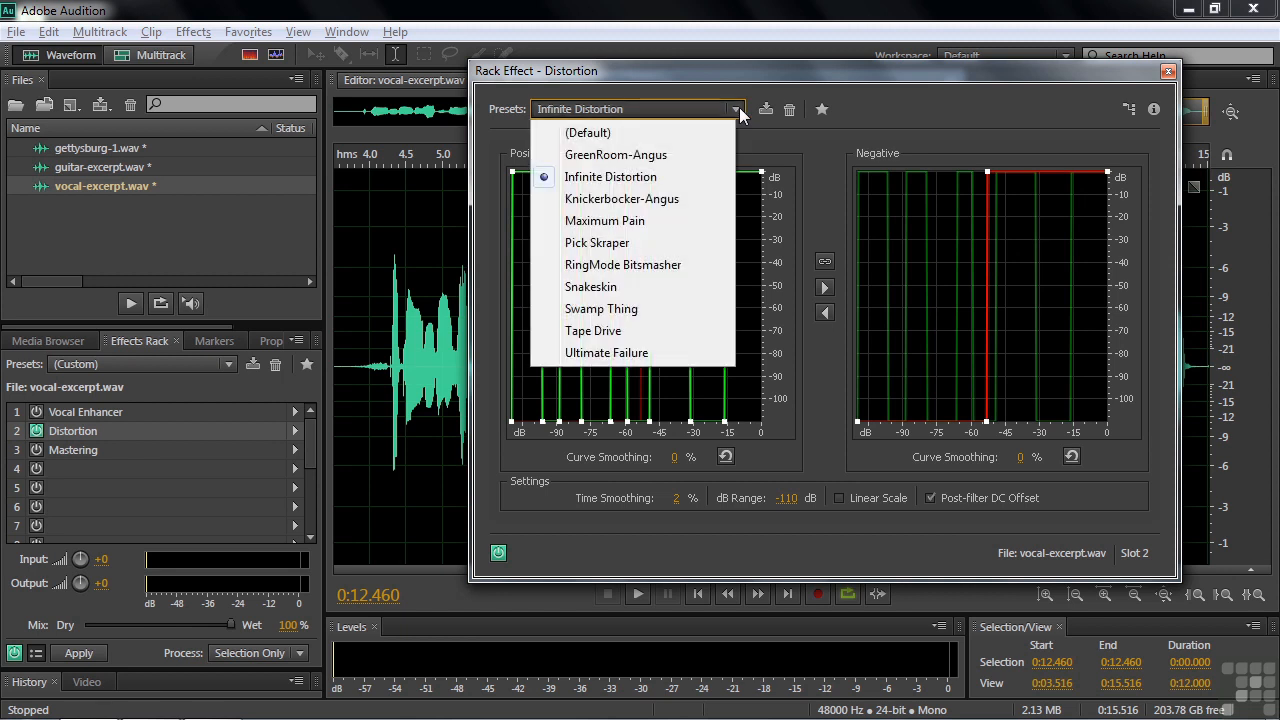
{"action": "left_click", "coordinate": [641, 221]}
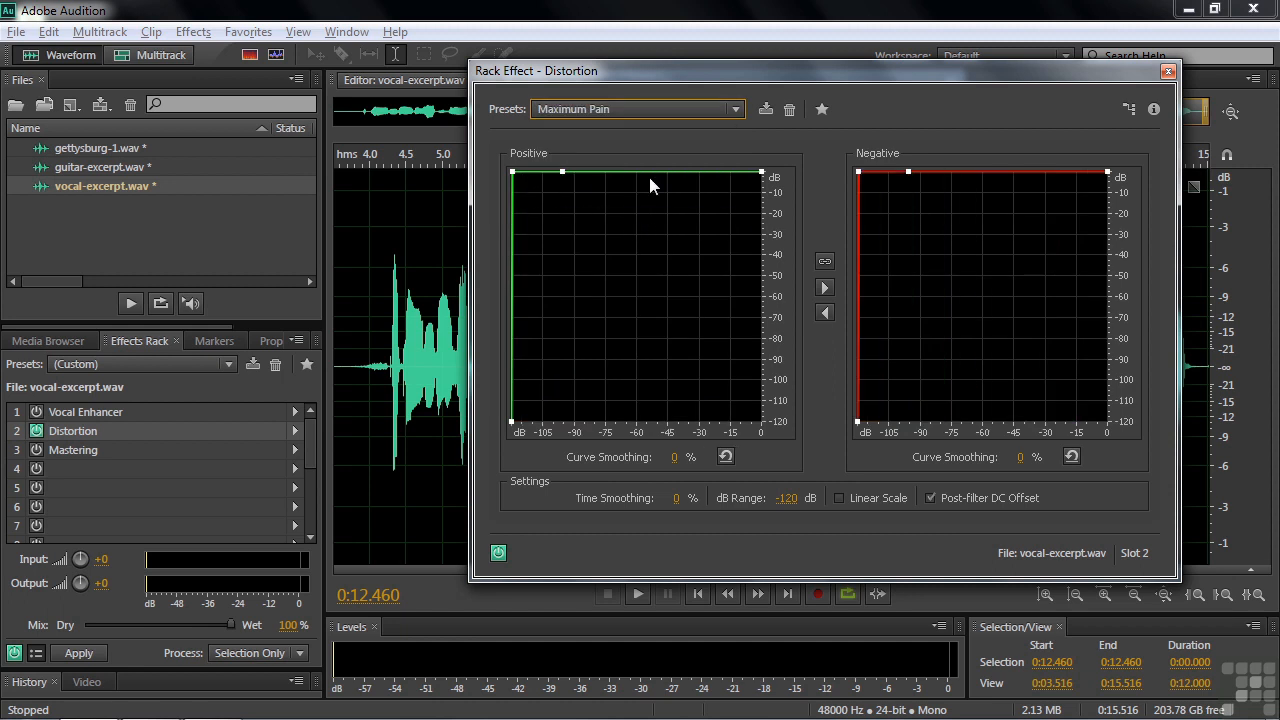
{"action": "left_click", "coordinate": [738, 111]}
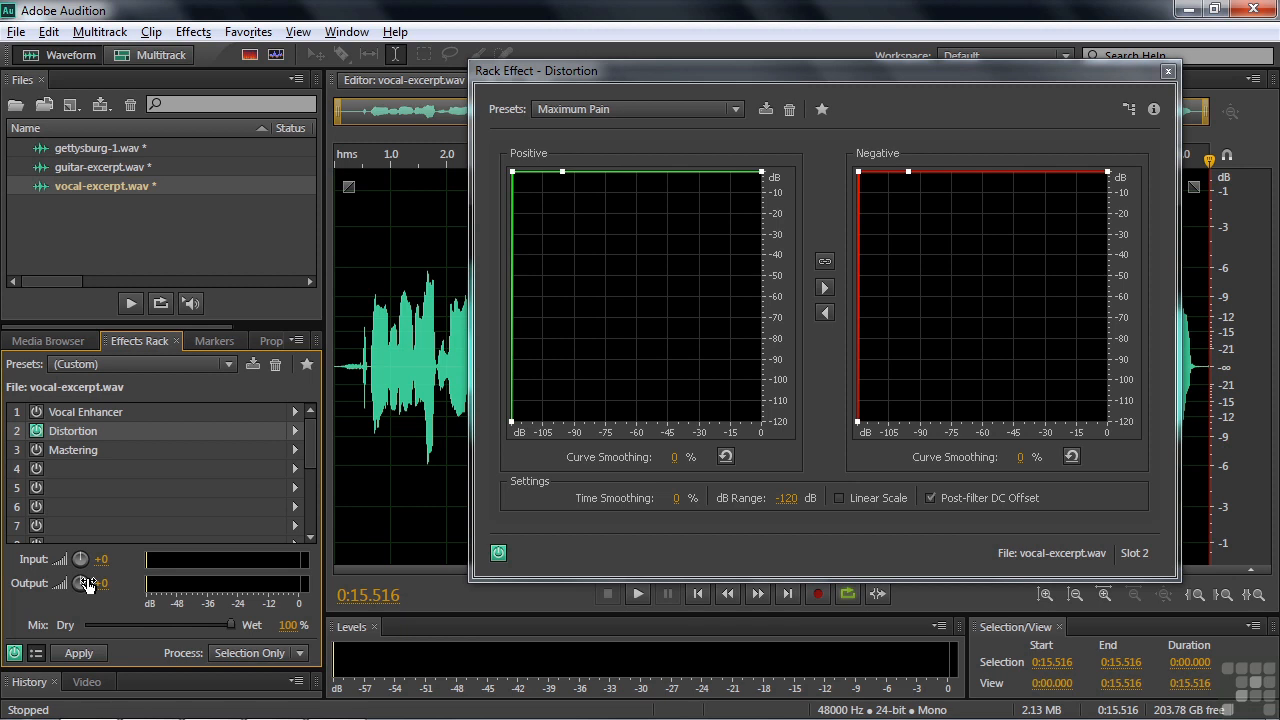
{"action": "left_click", "coordinate": [1168, 72]}
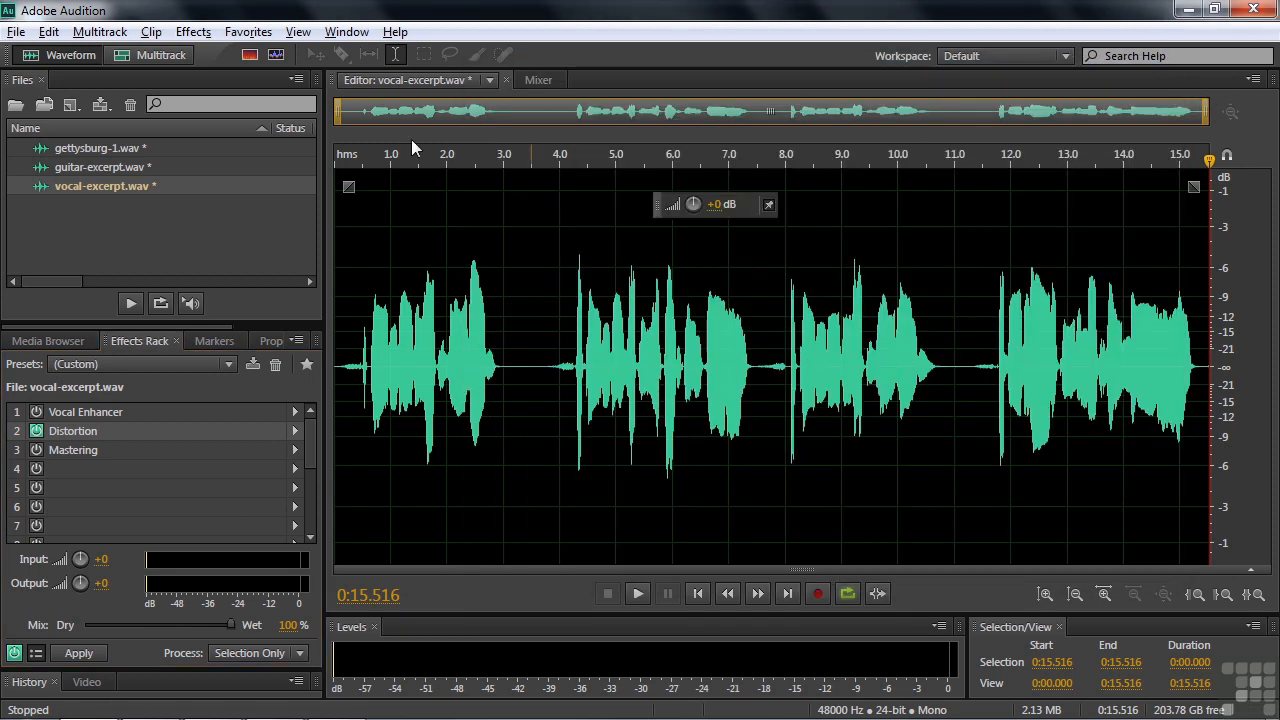
Open guitar-excerpt.wav and load the Pick Skraper preset in its slot 1 Distortion effect with the effect switched on
{"action": "double_click", "coordinate": [72, 169]}
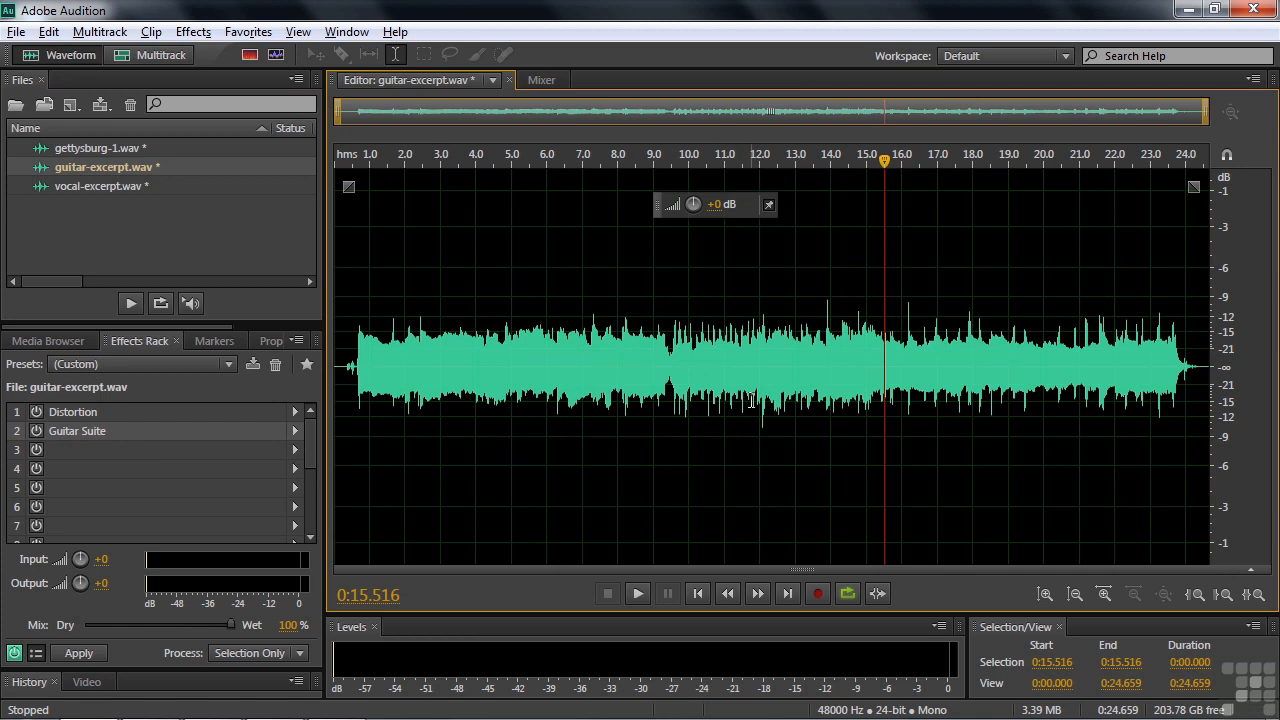
{"action": "double_click", "coordinate": [64, 411]}
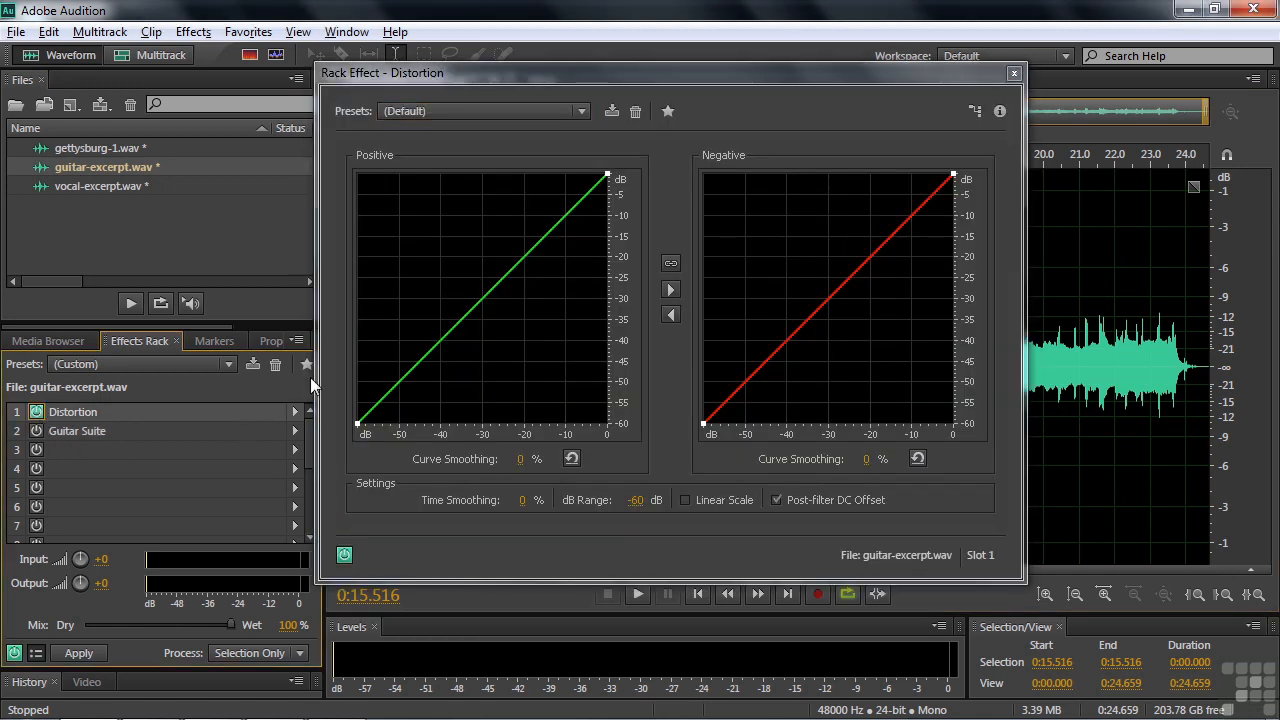
{"action": "left_click", "coordinate": [580, 110]}
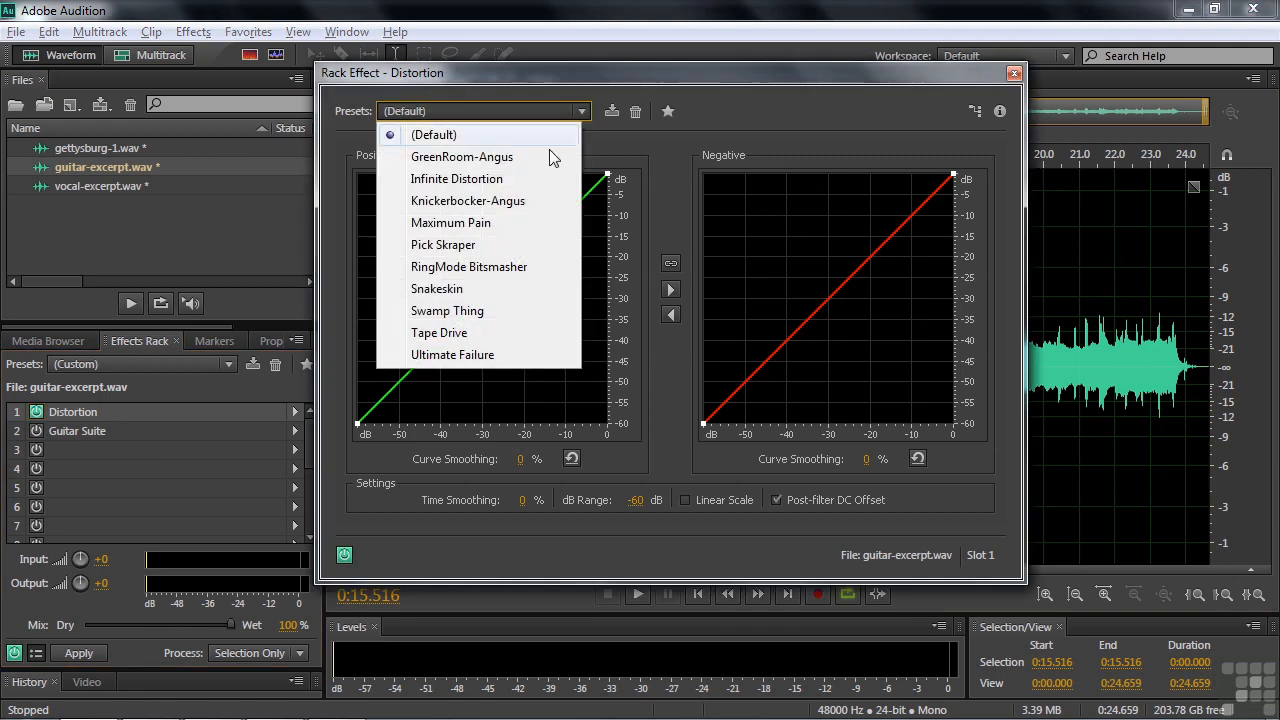
{"action": "left_click", "coordinate": [452, 245]}
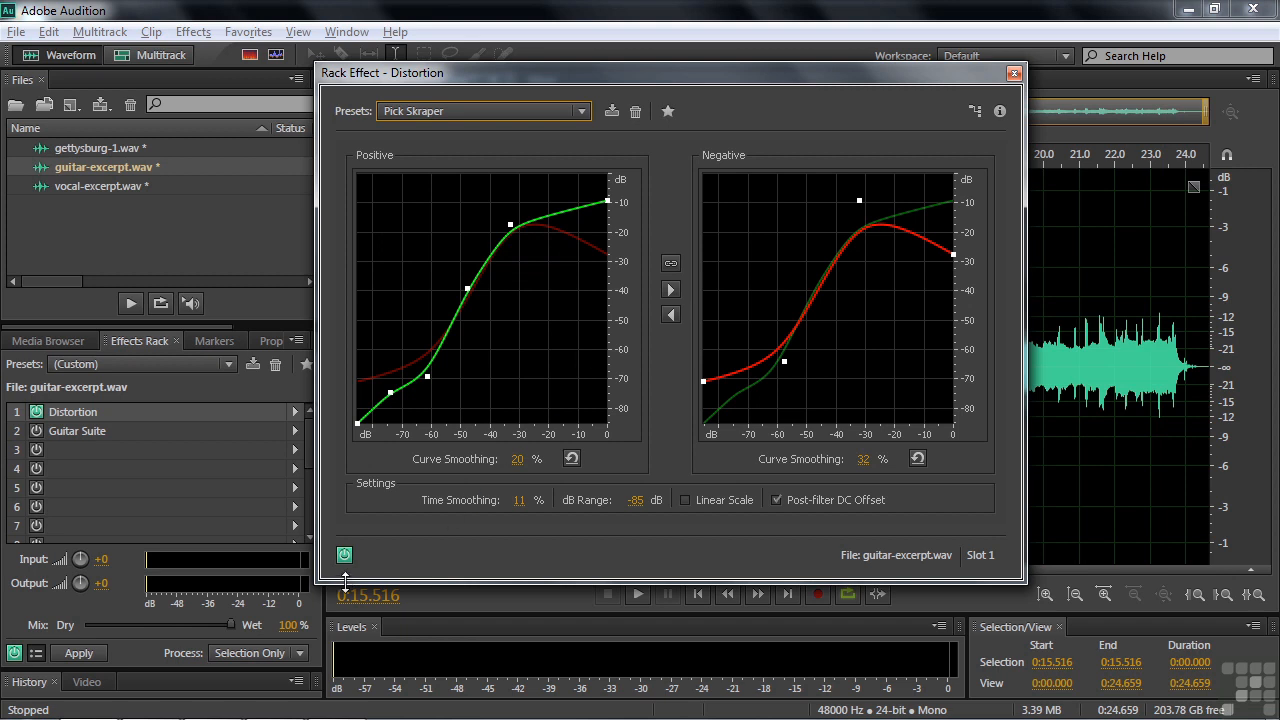
Lower the rack output to -16.8 dB and play the distorted guitar, adjusting the output to -8.4 dB
{"action": "left_click_drag", "start_coordinate": [80, 583], "coordinate": [22, 588]}
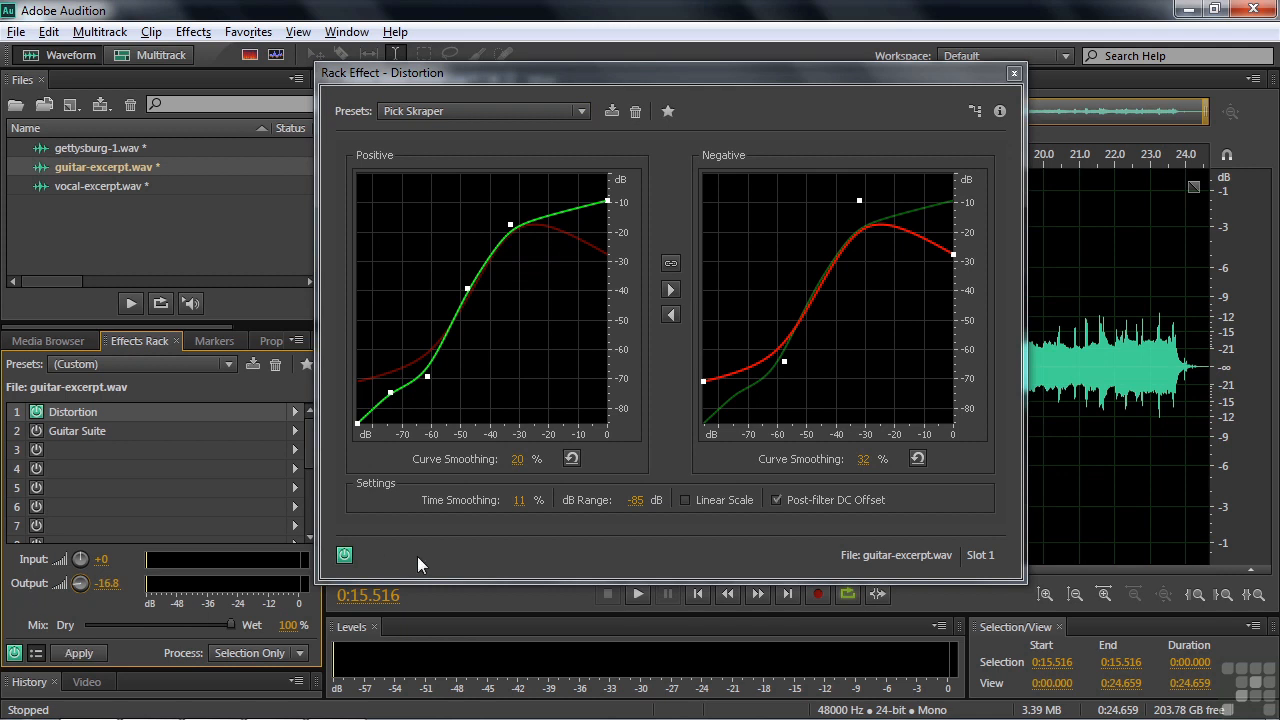
{"action": "key", "text": "space"}
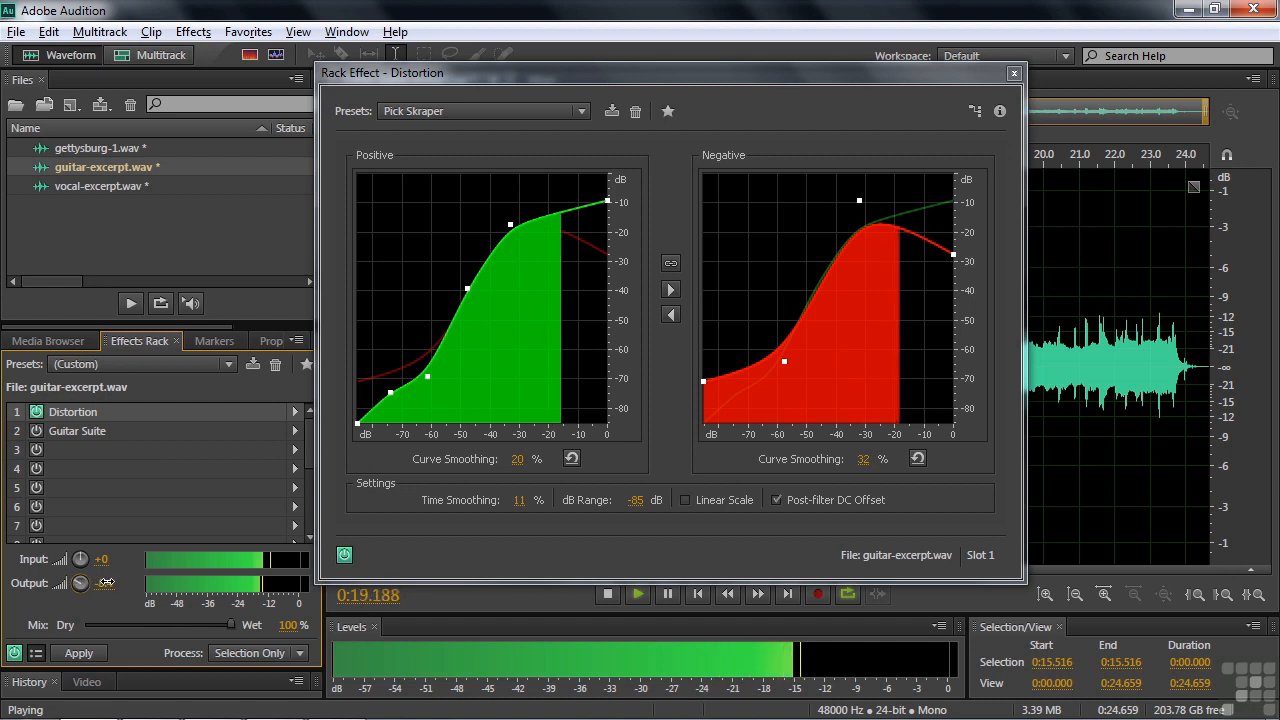
{"action": "key", "text": "space"}
{"action": "left_click_drag", "start_coordinate": [104, 583], "coordinate": [196, 601]}
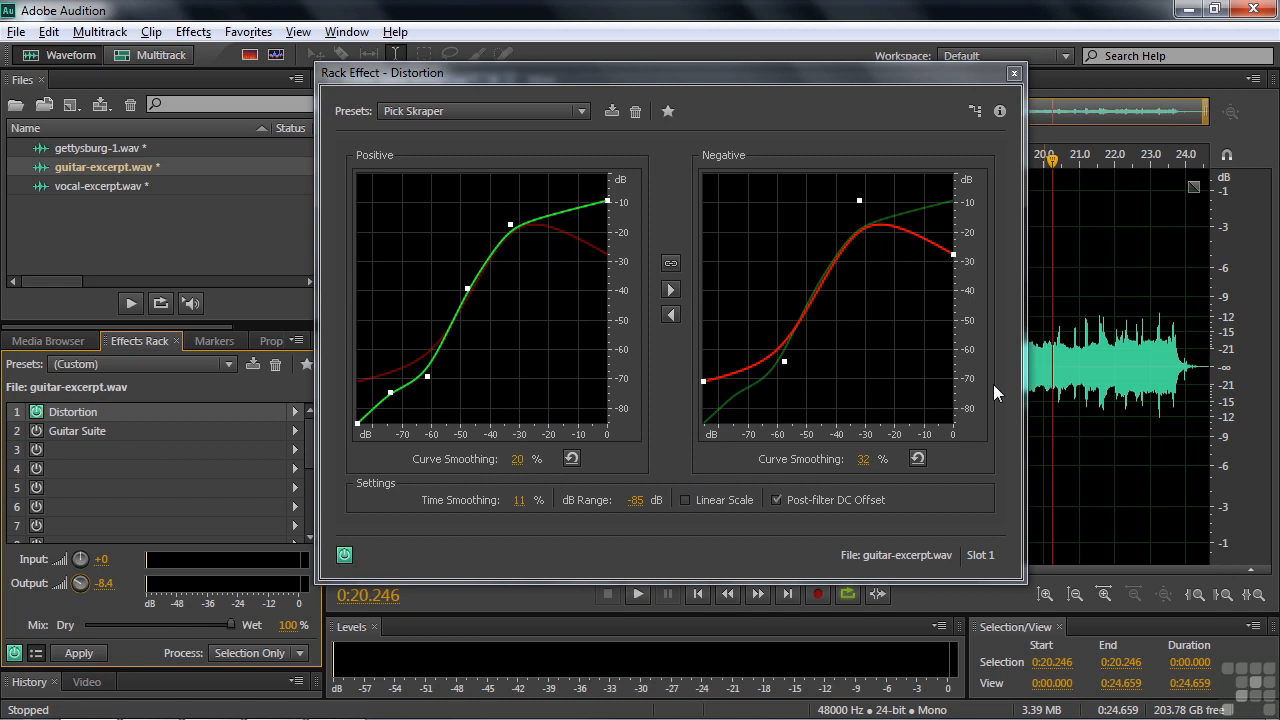
Bypass the Distortion and play the clean guitar for comparison, raising the rack output to -1.8 dB
{"action": "left_click", "coordinate": [342, 556]}
{"action": "key", "text": "space"}
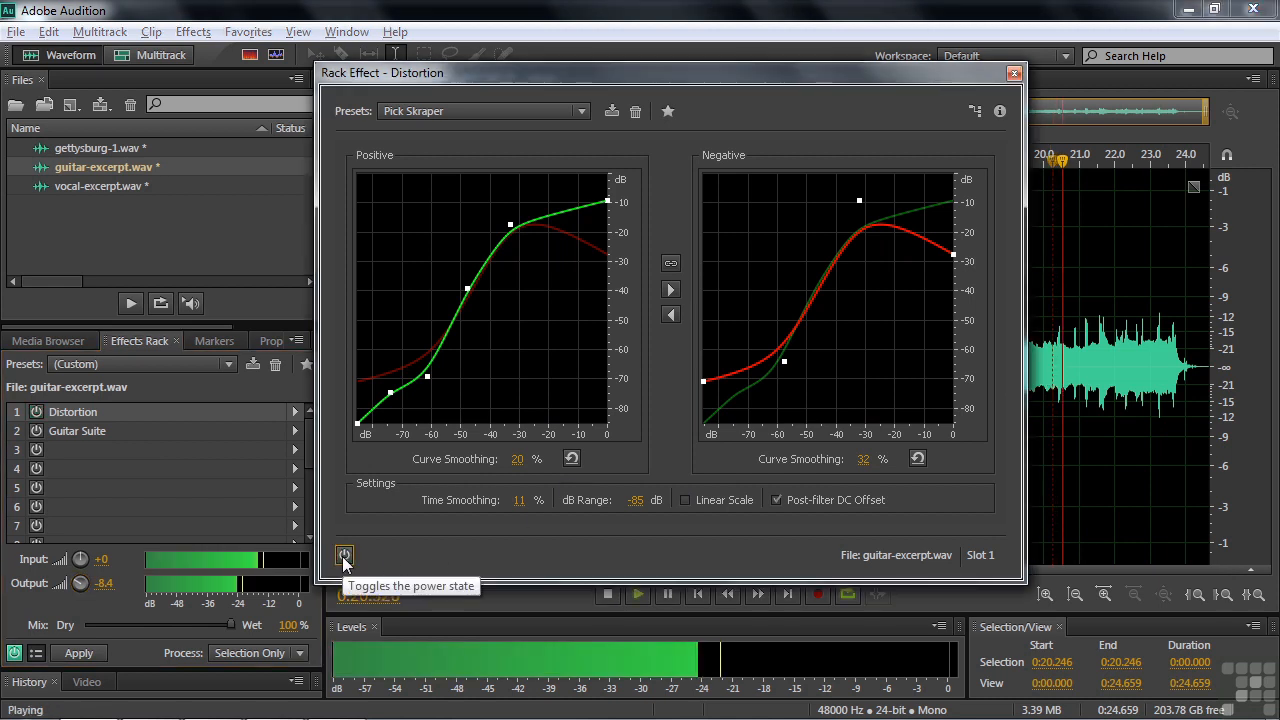
{"action": "left_click_drag", "start_coordinate": [88, 591], "coordinate": [109, 593]}
{"action": "key", "text": "space"}
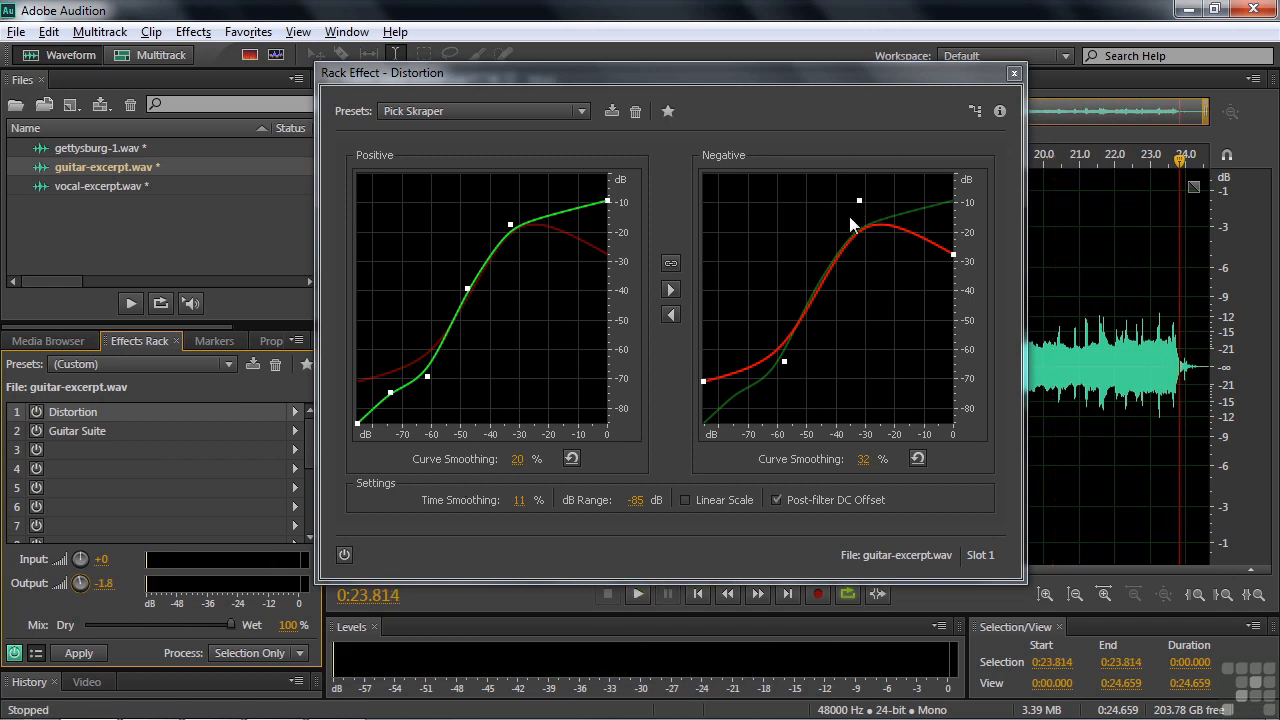
Set the rack output to -10.2 dB and play the guitar from about 0:01.042 with Distortion switched back on
{"action": "left_click_drag", "start_coordinate": [78, 583], "coordinate": [38, 583]}
{"action": "left_click_drag", "start_coordinate": [892, 78], "coordinate": [1046, 78]}
{"action": "left_click_drag", "start_coordinate": [388, 160], "coordinate": [371, 160]}
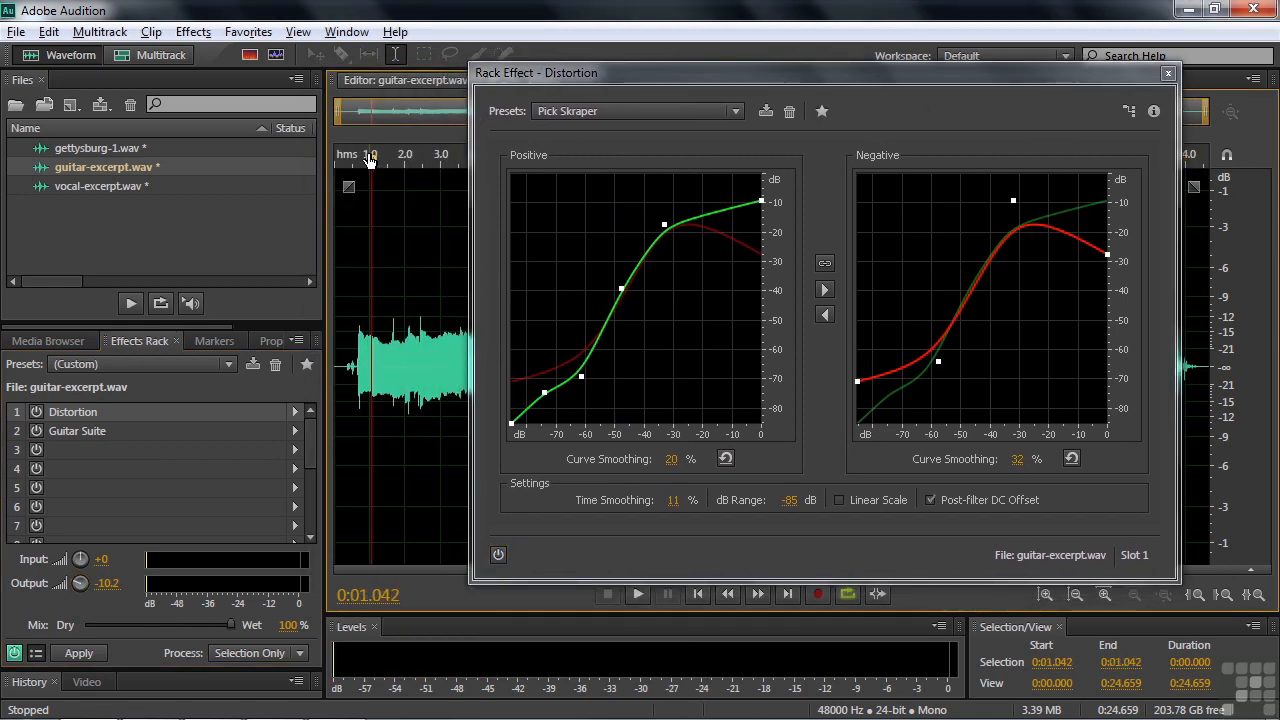
{"action": "left_click", "coordinate": [498, 556]}
{"action": "key", "text": "space"}
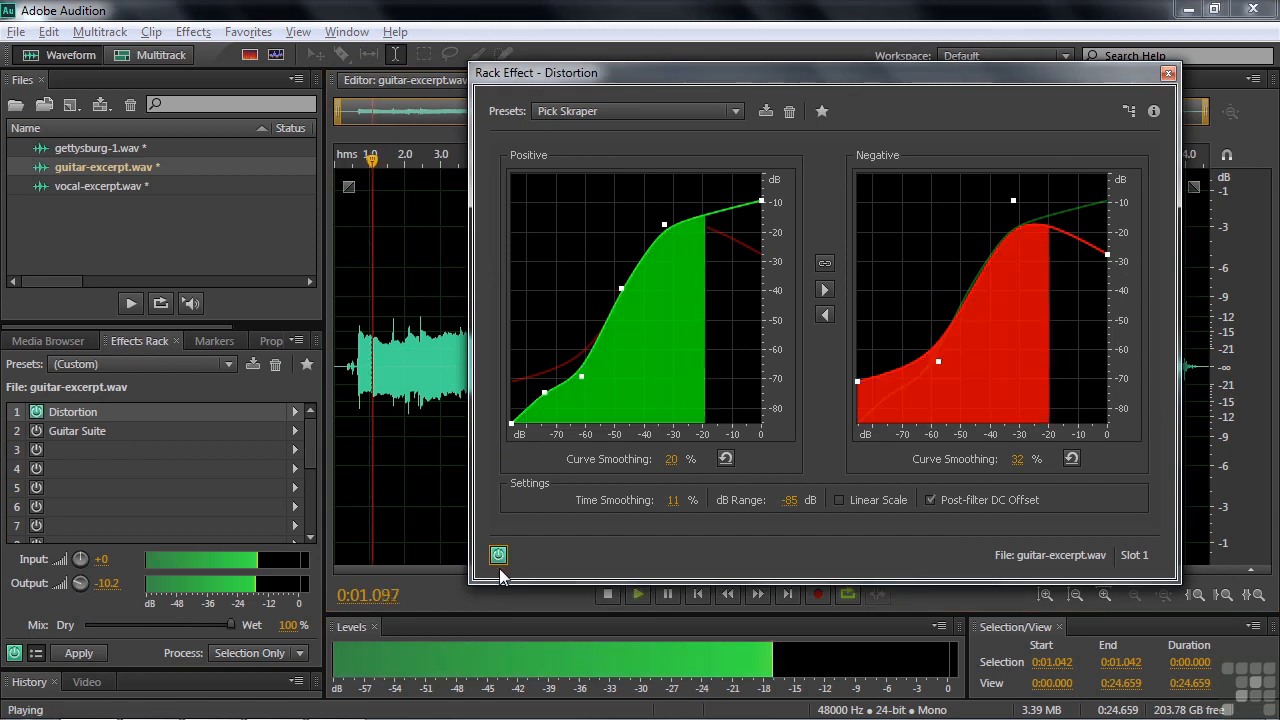
During playback, move the Positive curve's middle point to about -61/-33 dB and the Negative curve's upper point to about -57/-14 dB
{"action": "left_click_drag", "start_coordinate": [621, 289], "coordinate": [531, 265]}
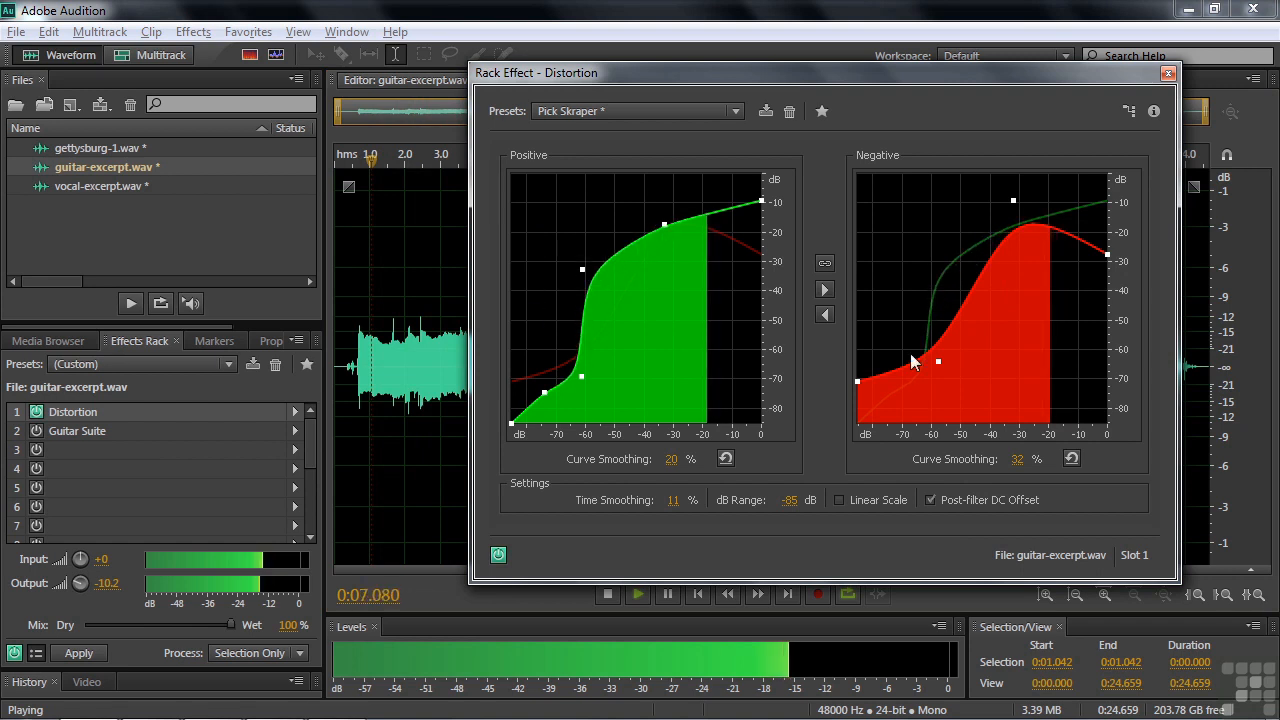
{"action": "left_click_drag", "start_coordinate": [1013, 201], "coordinate": [921, 217]}
{"action": "key", "text": "space"}
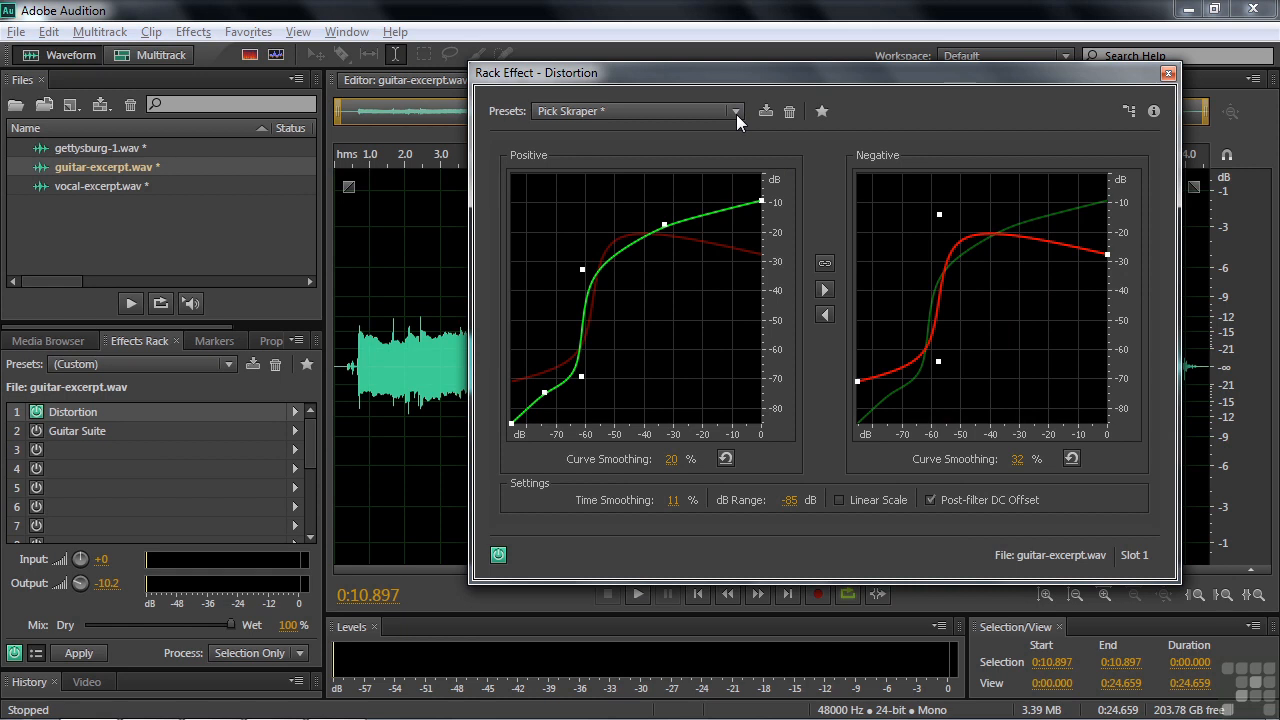
Close and switch off the Distortion effect, then open the Guitar Suite in slot 2 and switch it on
{"action": "left_click", "coordinate": [1168, 73]}
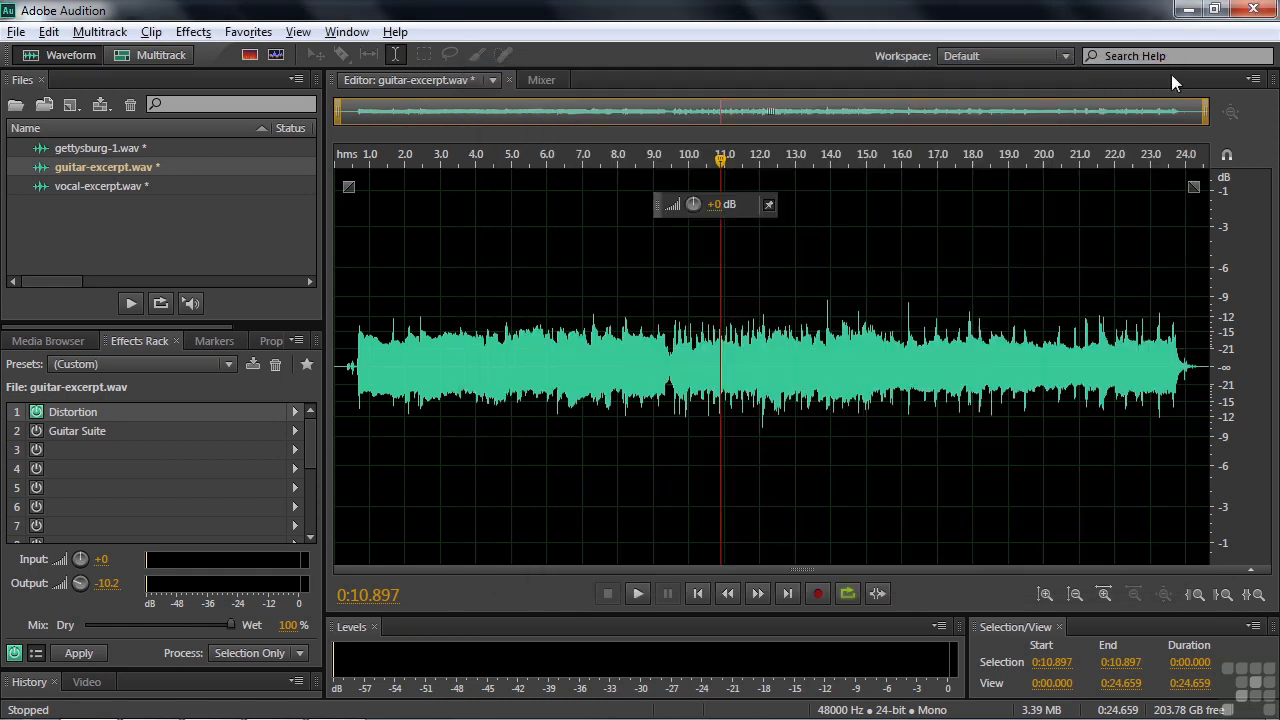
{"action": "left_click", "coordinate": [37, 412]}
{"action": "double_click", "coordinate": [60, 434]}
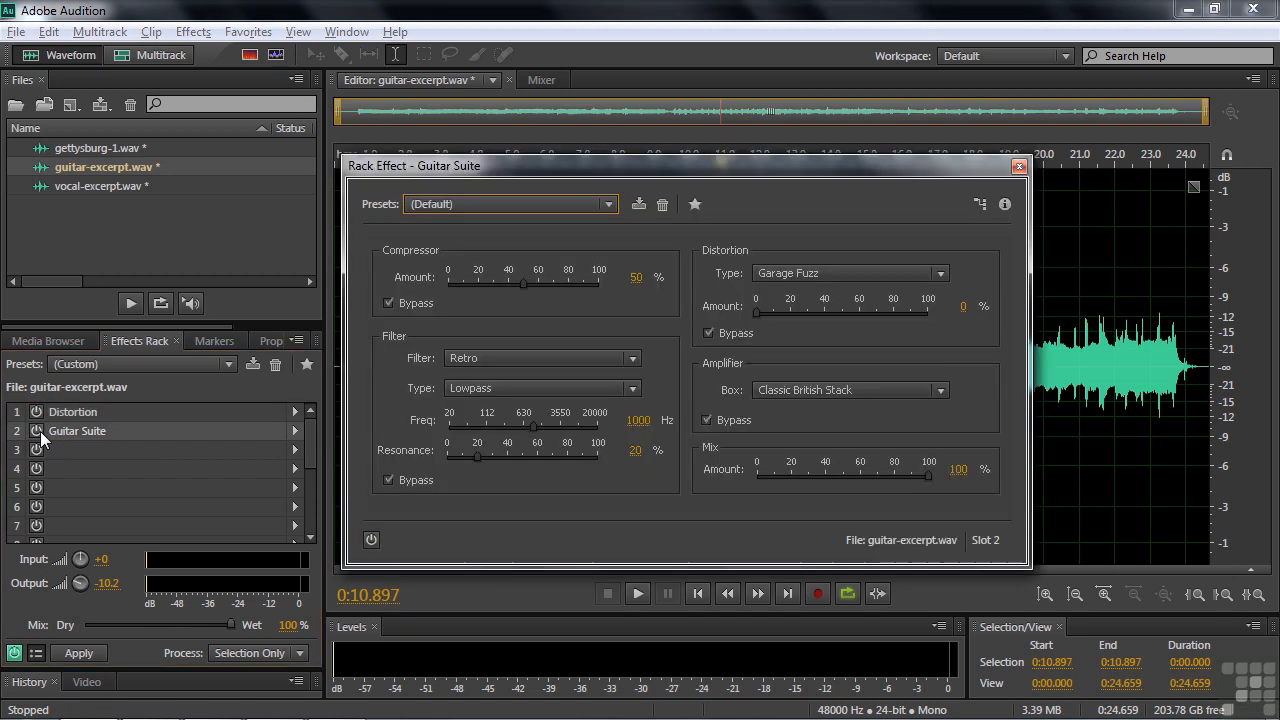
{"action": "left_click", "coordinate": [36, 431]}
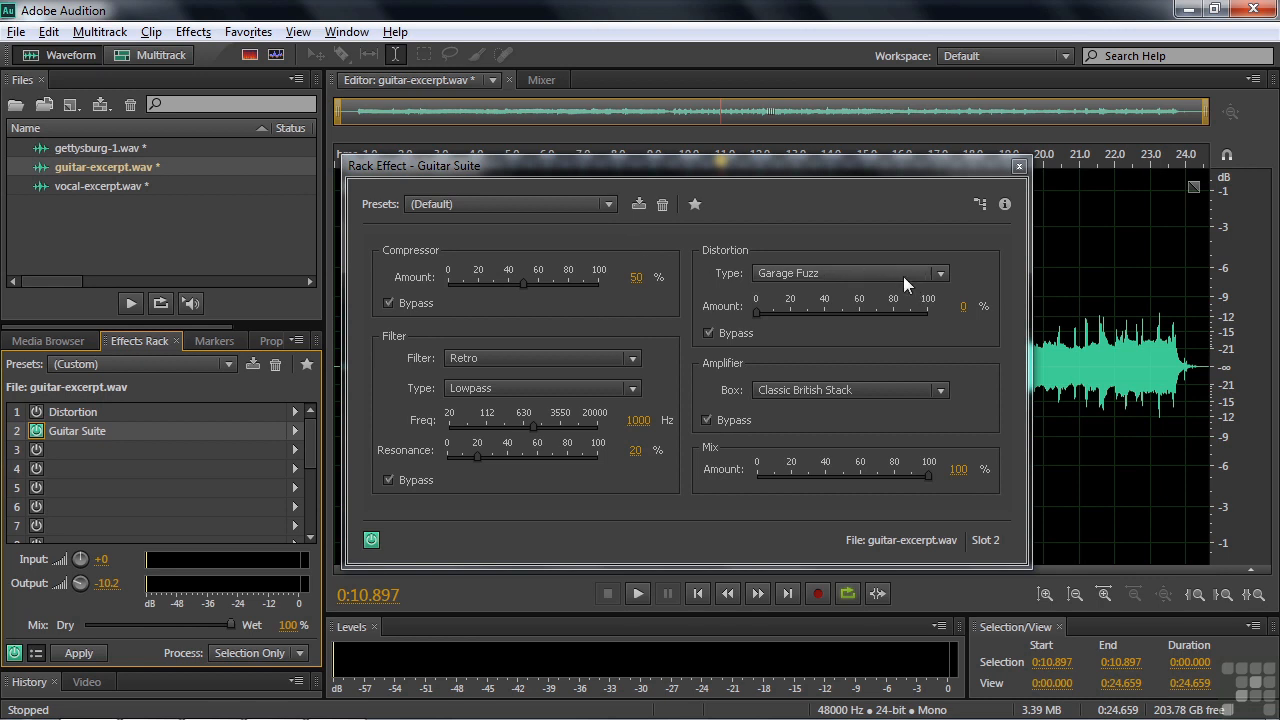
Look through the Guitar Suite's distortion types and filter choices, keeping Garage Fuzz and Retro
{"action": "left_click", "coordinate": [941, 274]}
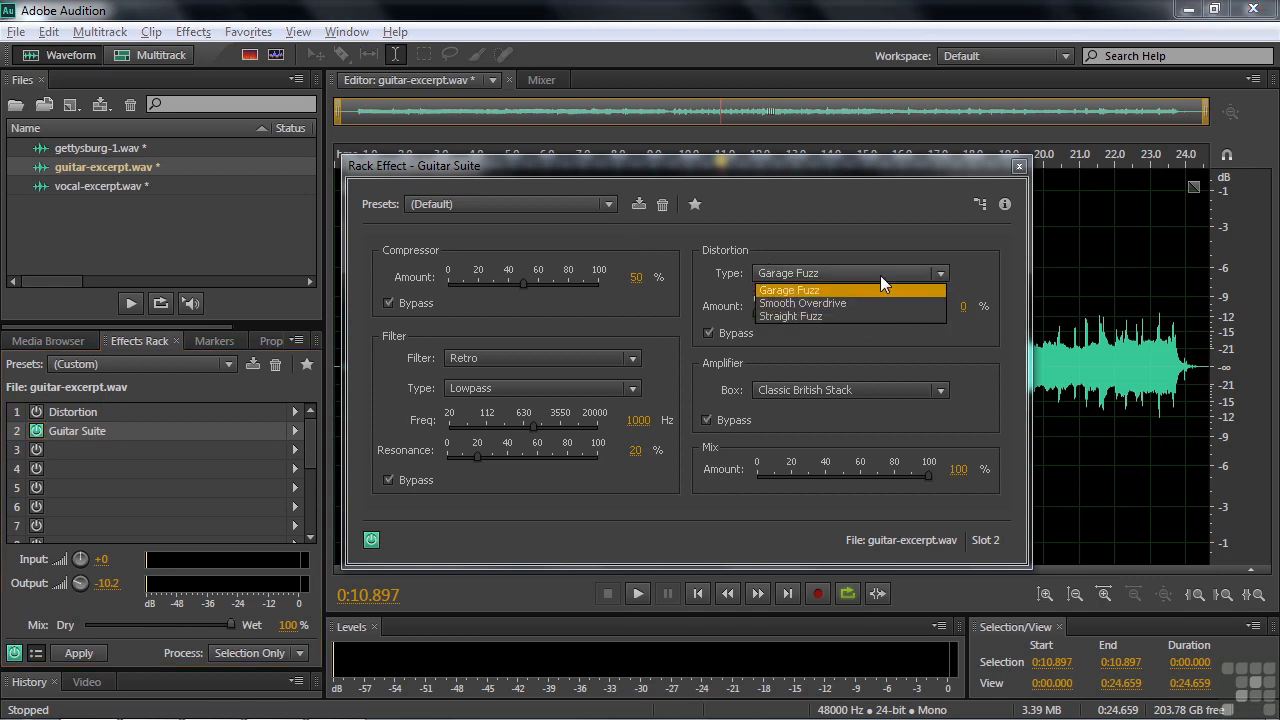
{"action": "left_click", "coordinate": [888, 249]}
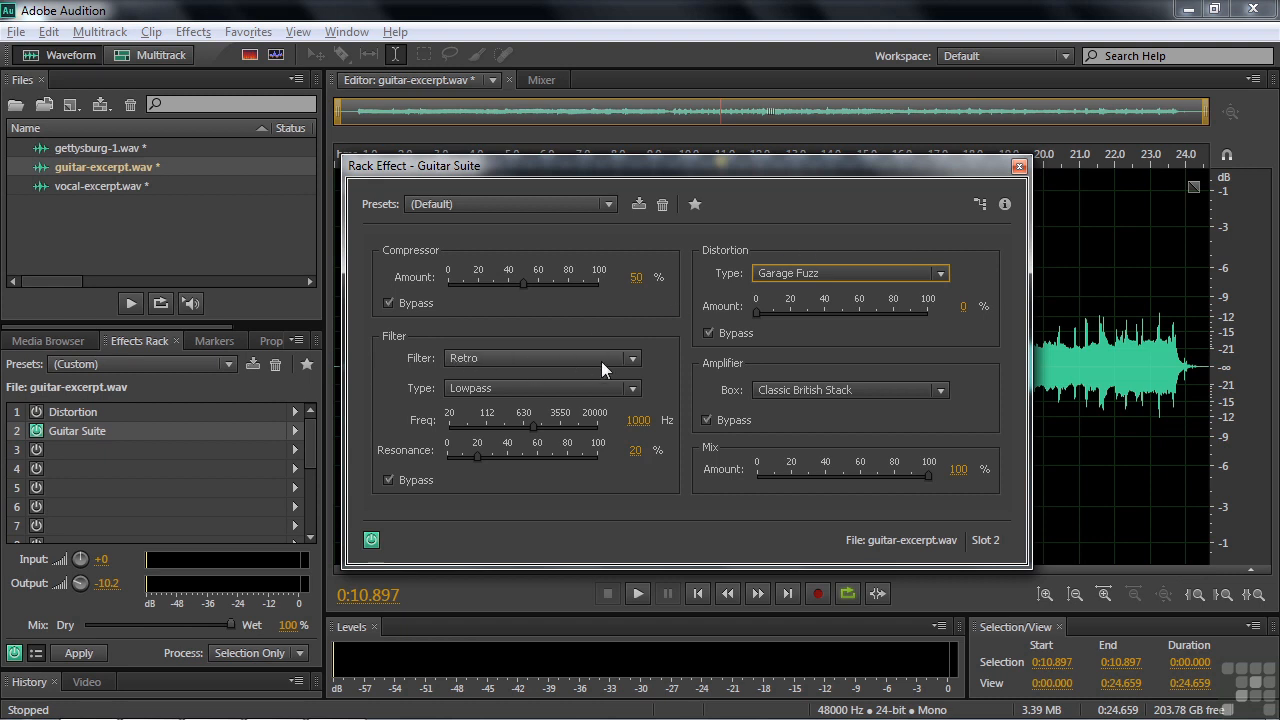
{"action": "left_click", "coordinate": [632, 360]}
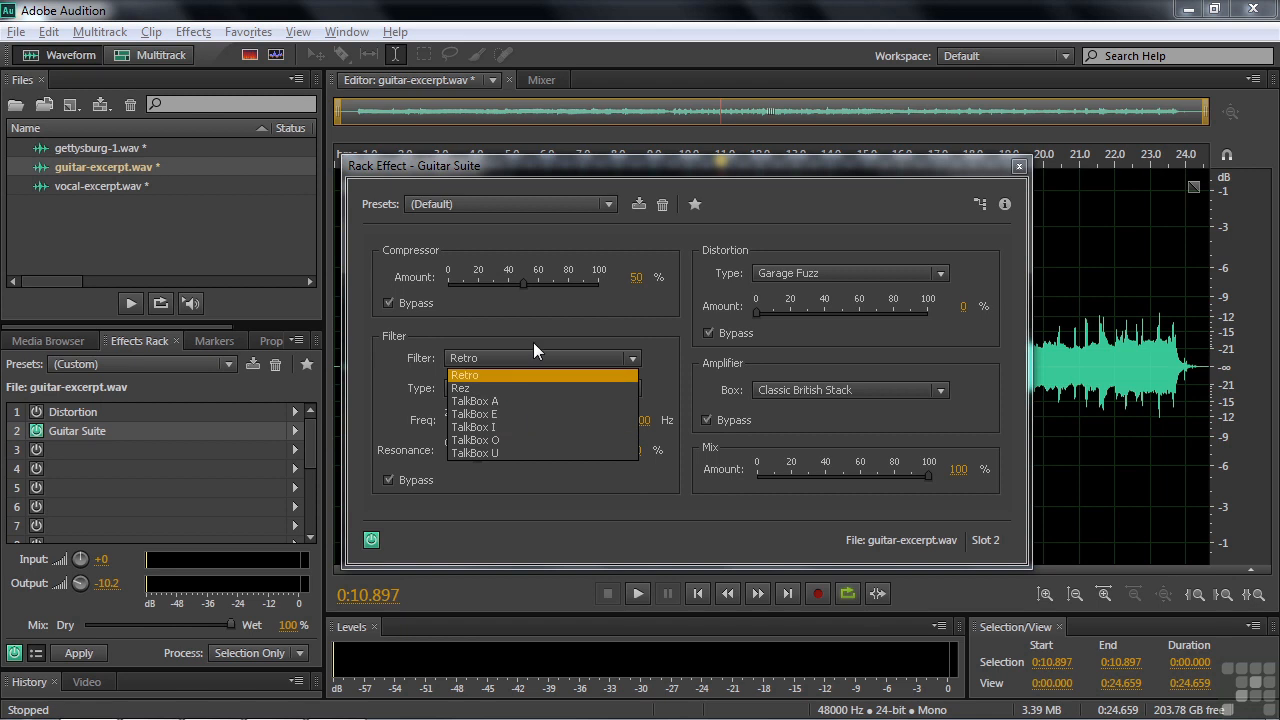
{"action": "left_click", "coordinate": [530, 374]}
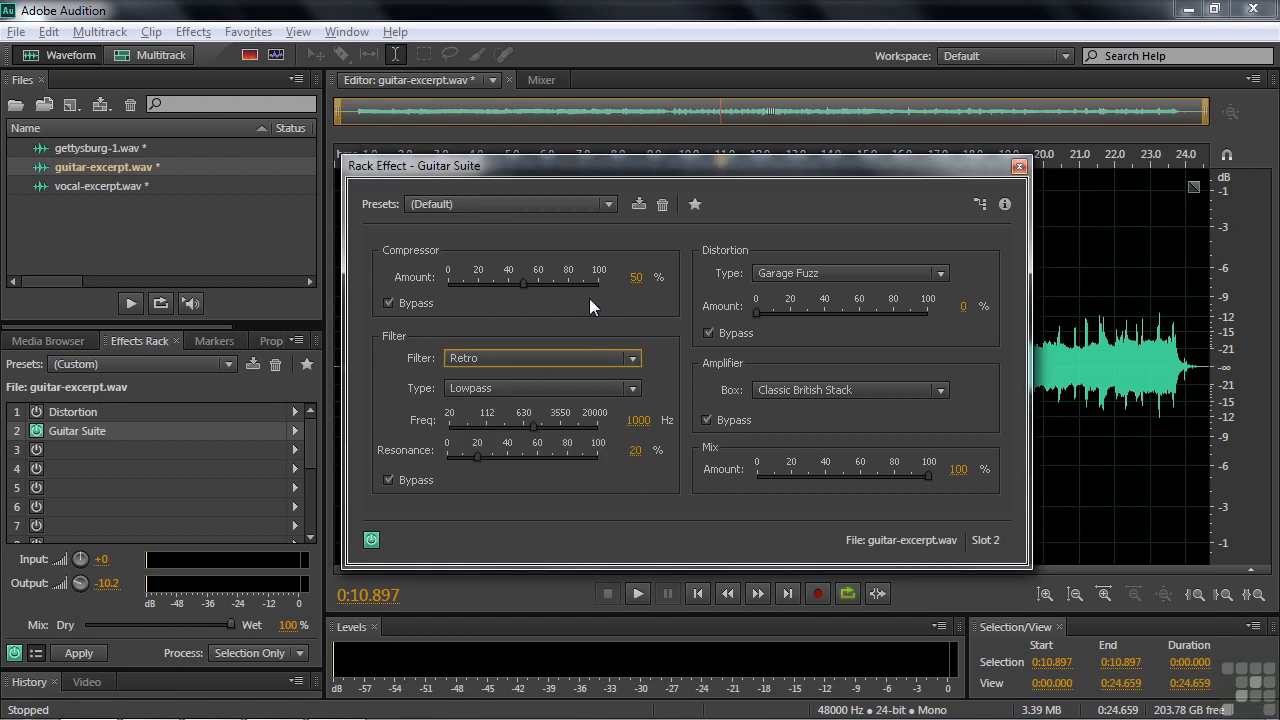
Load the Breakfast of Radiation preset in the Guitar Suite and move its window clear of the waveform's start
{"action": "left_click", "coordinate": [606, 205]}
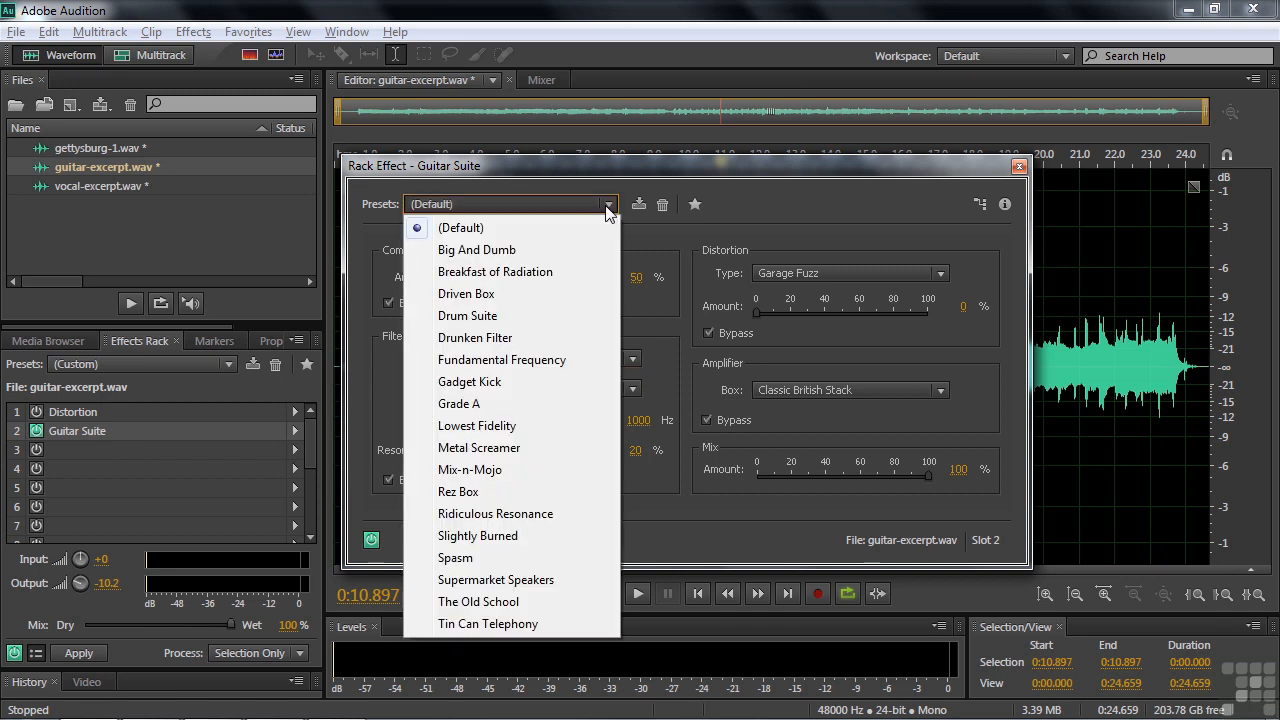
{"action": "left_click", "coordinate": [558, 272]}
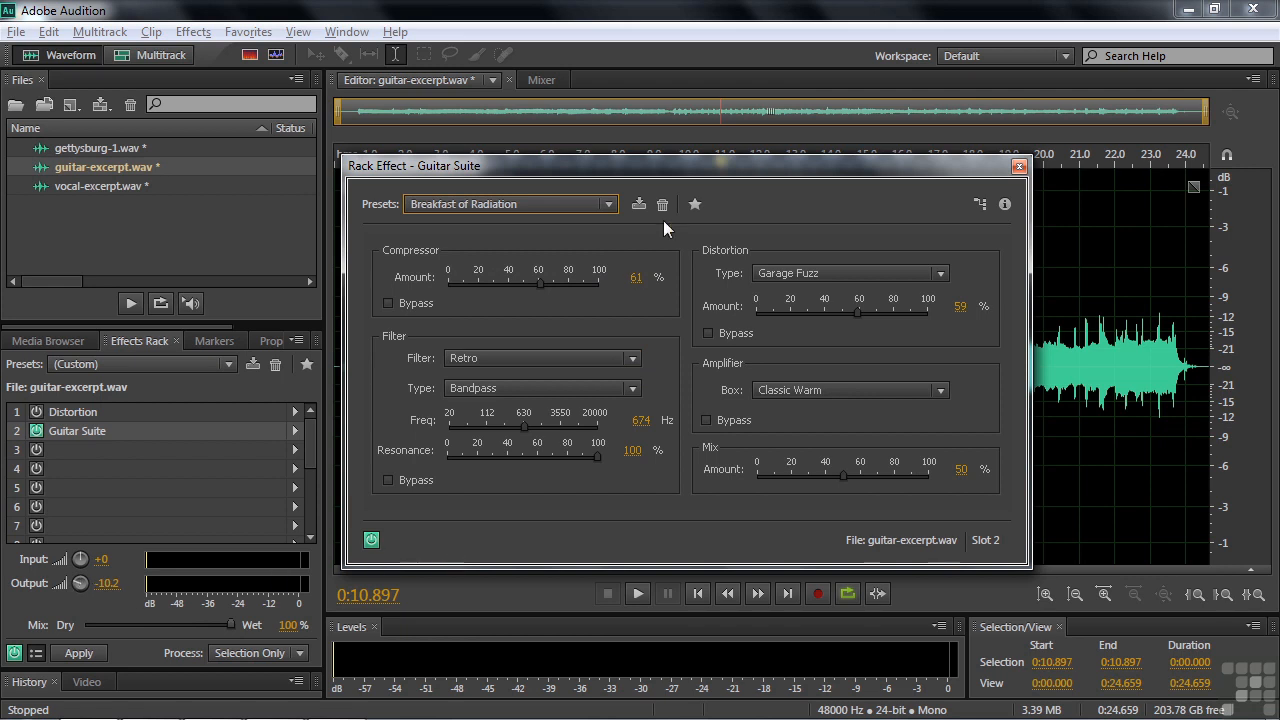
{"action": "left_click_drag", "start_coordinate": [664, 167], "coordinate": [759, 141]}
Play the guitar through the Guitar Suite from about 0:01.183, raising the rack output to -5.7 dB
{"action": "left_click", "coordinate": [376, 158]}
{"action": "key", "text": "space"}
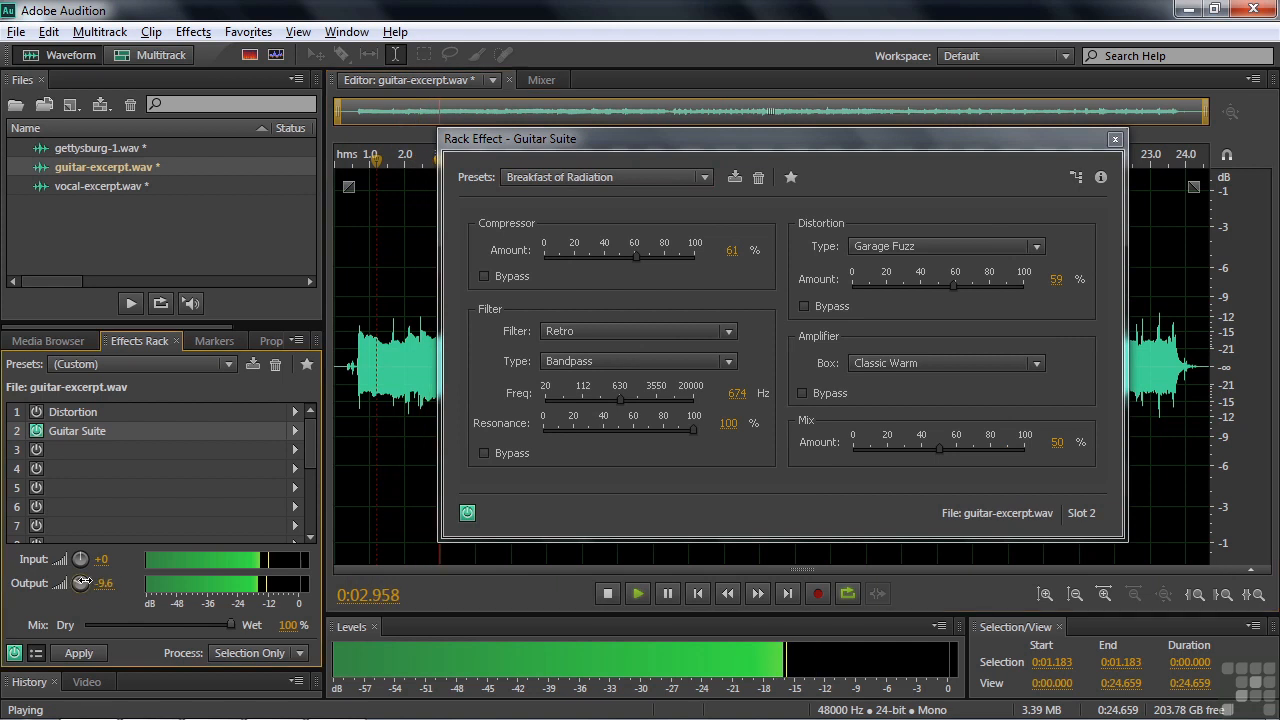
{"action": "left_click_drag", "start_coordinate": [103, 583], "coordinate": [114, 590]}
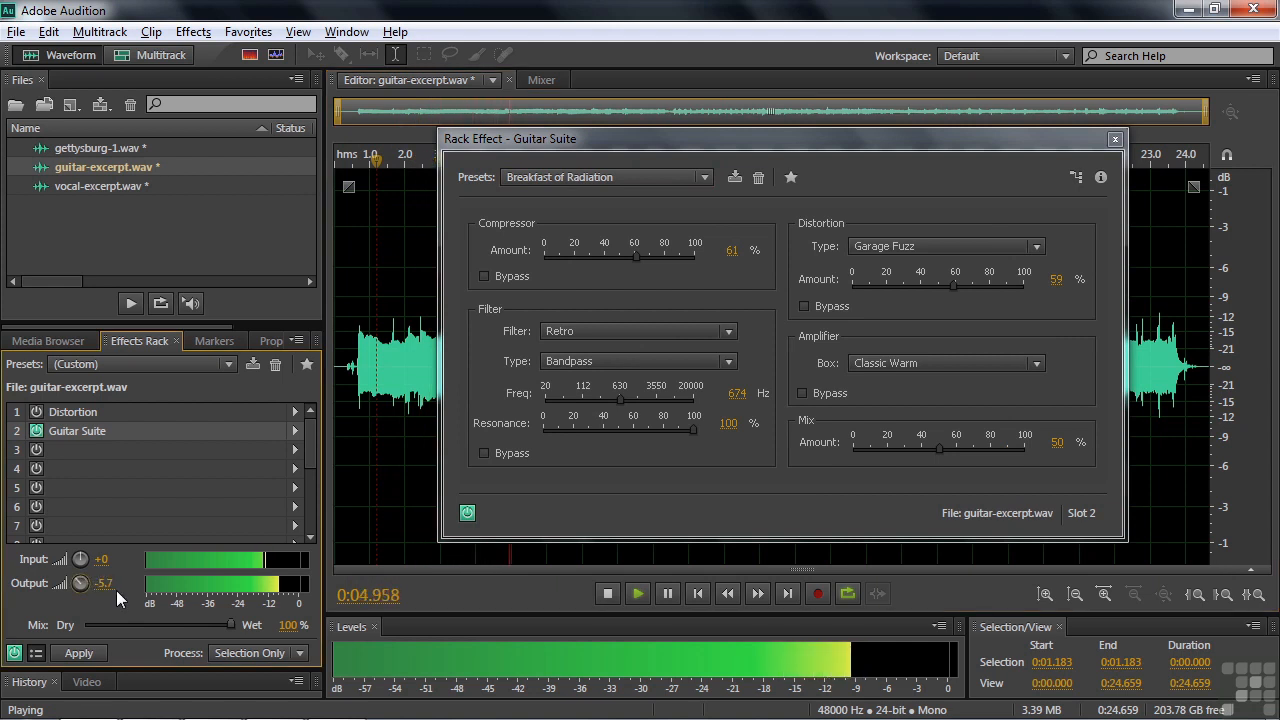
{"action": "key", "text": "space"}
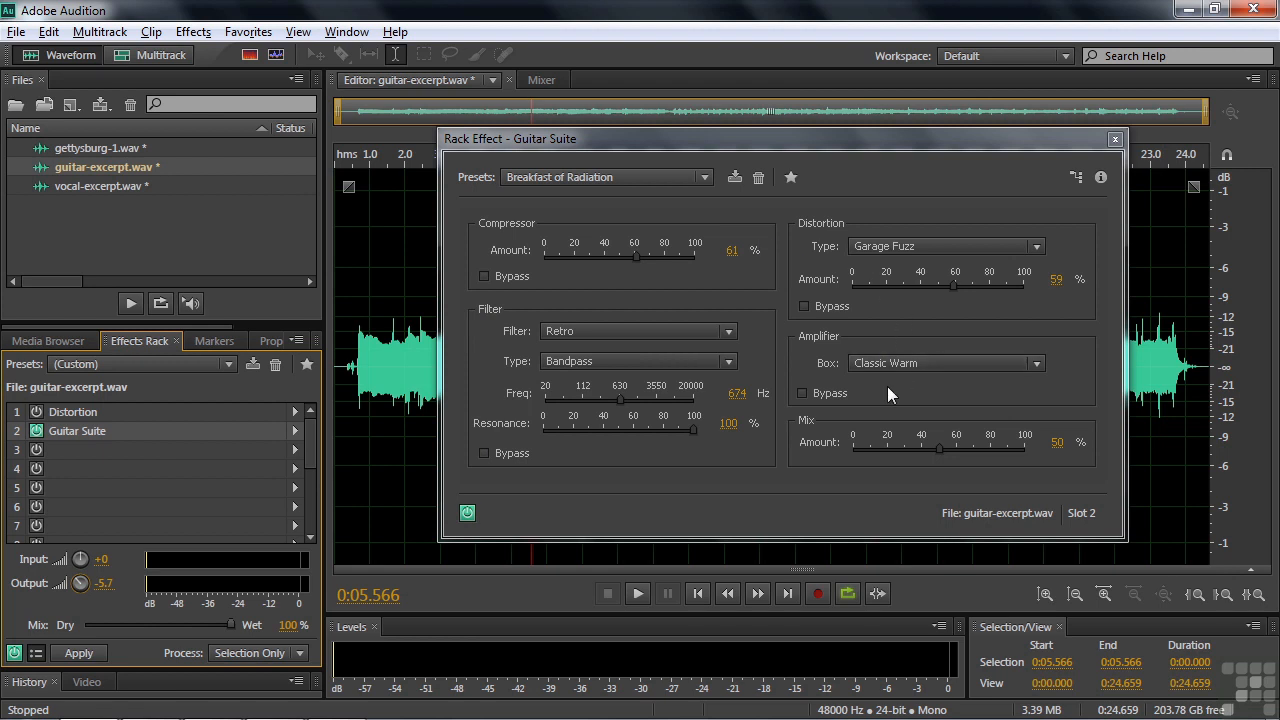
Change the Guitar Suite's distortion to Smooth Overdrive at 65% while previewing the guitar from about 0:01.818
{"action": "left_click", "coordinate": [354, 378]}
{"action": "key", "text": "space"}
{"action": "left_click", "coordinate": [1038, 247]}
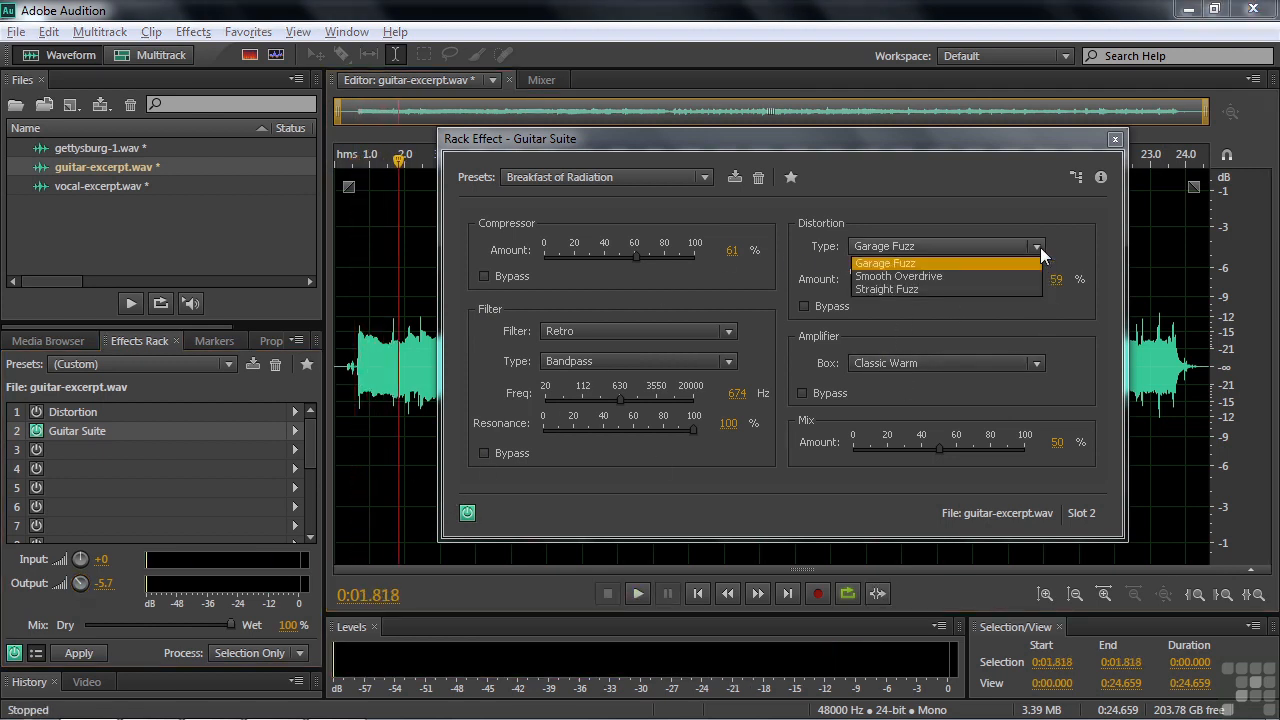
{"action": "left_click", "coordinate": [974, 274]}
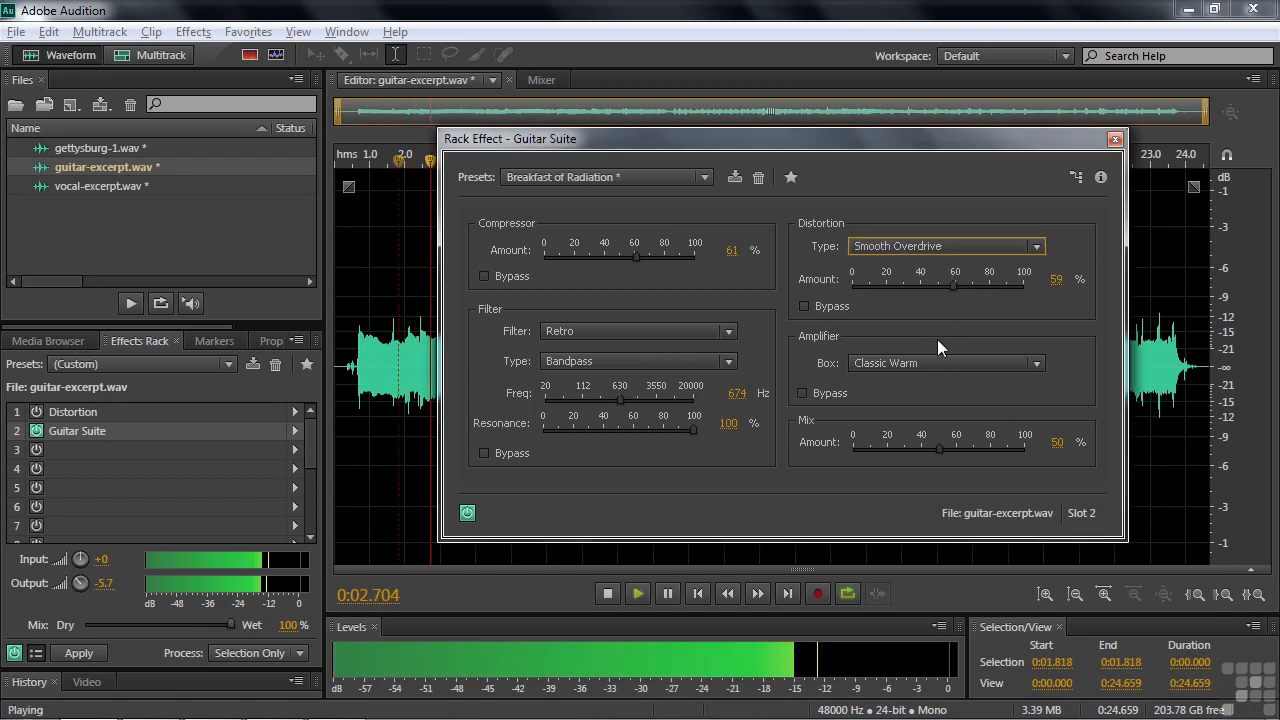
{"action": "left_click", "coordinate": [954, 284]}
{"action": "mouse_move", "coordinate": [954, 284]}
{"action": "left_mouse_down"}
{"action": "mouse_move", "coordinate": [1004, 300]}
{"action": "mouse_move", "coordinate": [964, 303]}
{"action": "left_mouse_up"}
{"action": "key", "text": "space"}
Set the Guitar Suite's amplifier box to Bass Cabinet
{"action": "left_click", "coordinate": [1038, 365]}
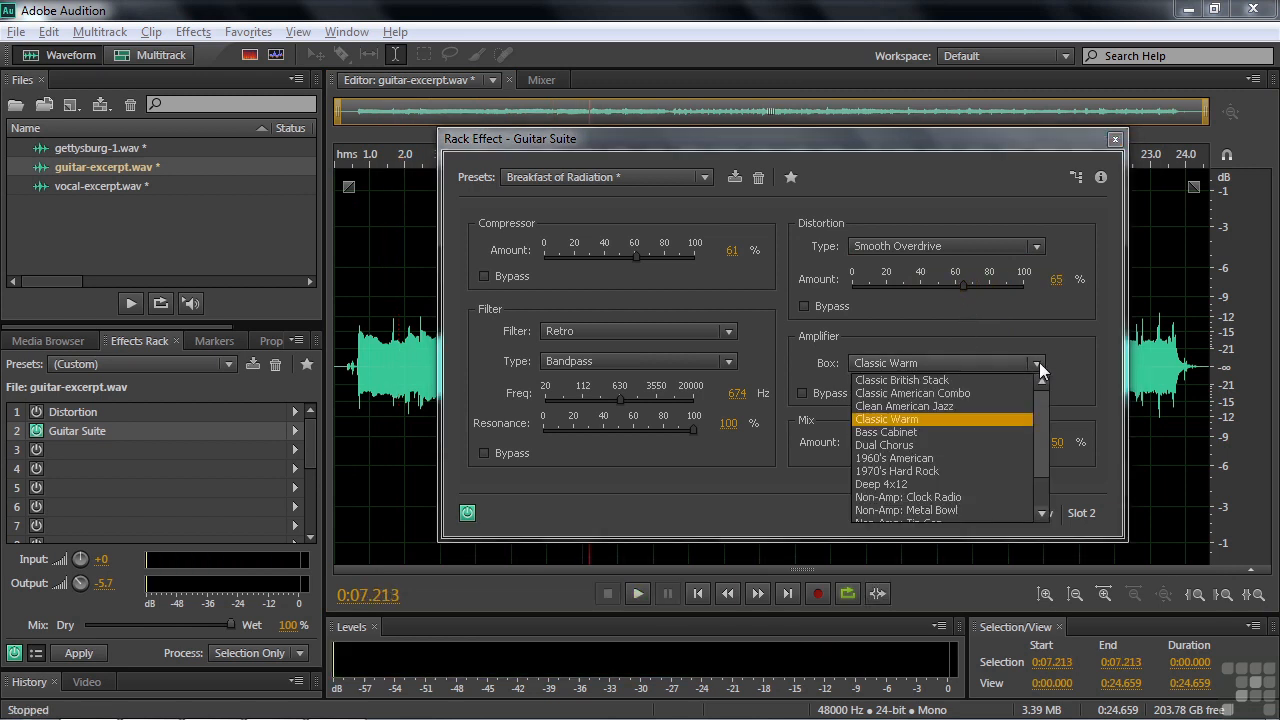
{"action": "left_click", "coordinate": [934, 430]}
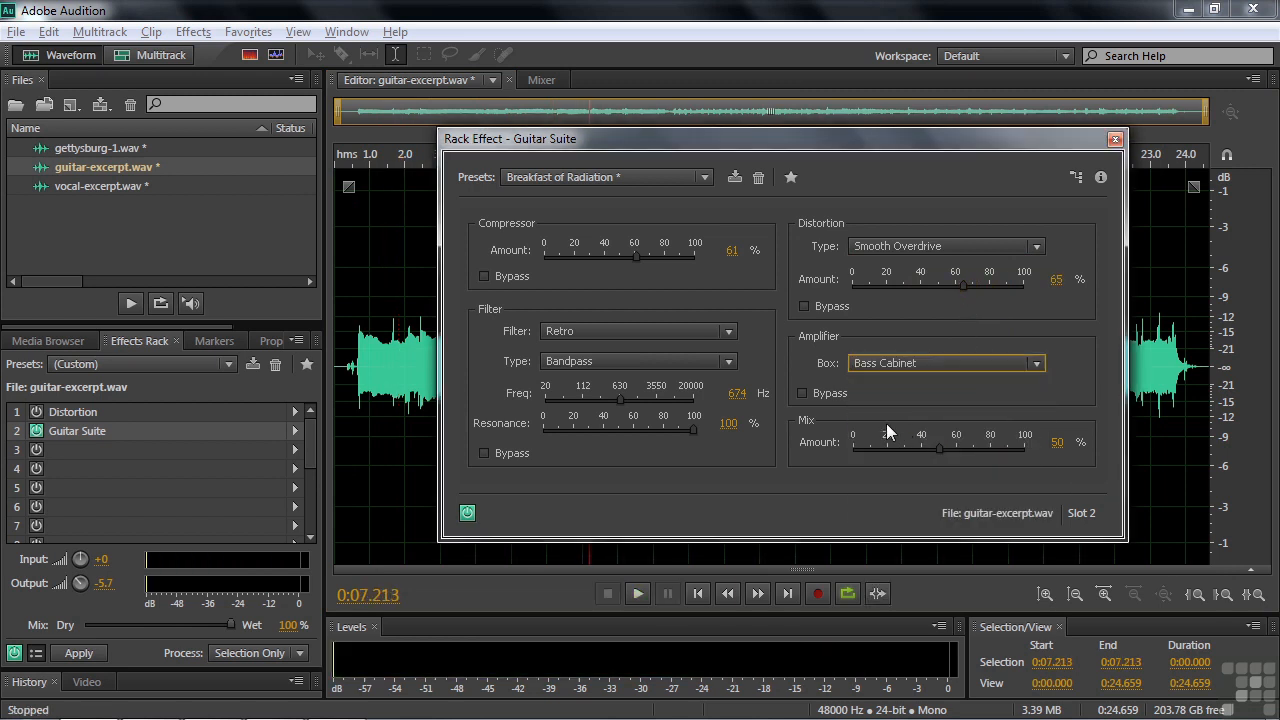
Preview the guitar through the Bass Cabinet, switching the amplifier bypass on and off for comparison
{"action": "key", "text": "space"}
{"action": "key", "text": "space"}
{"action": "key", "text": "space"}
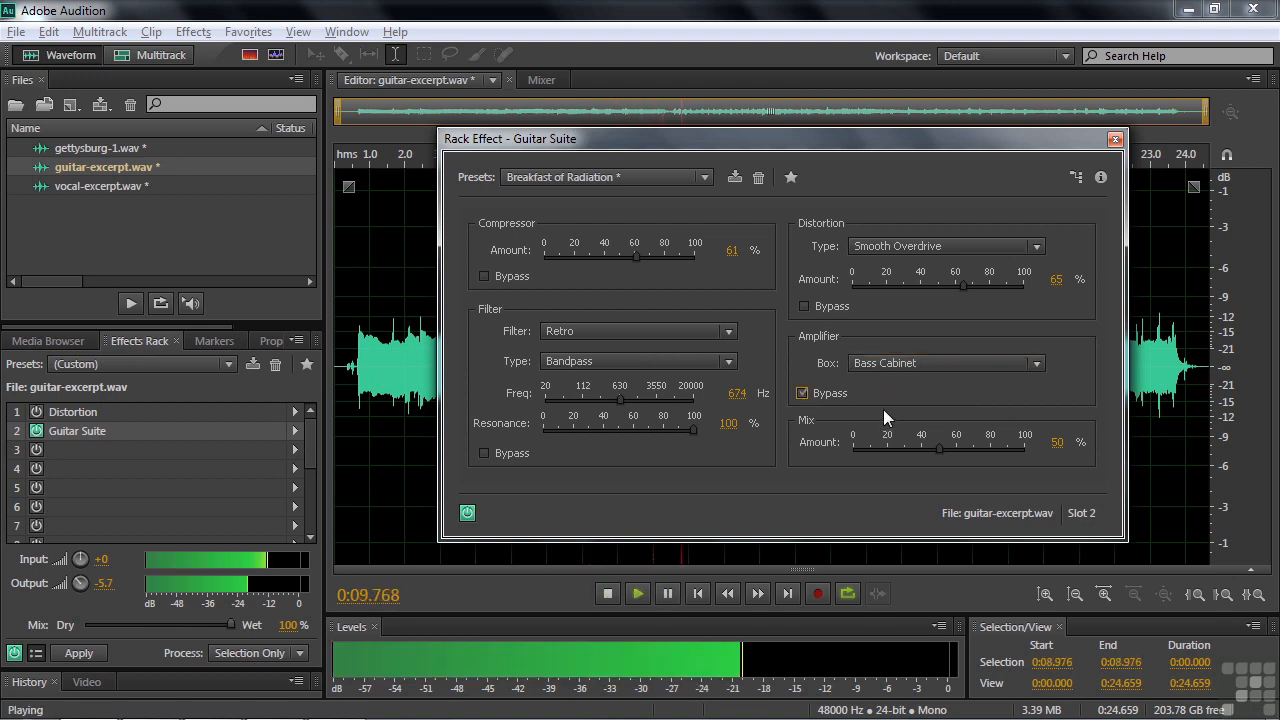
{"action": "key", "text": "space"}
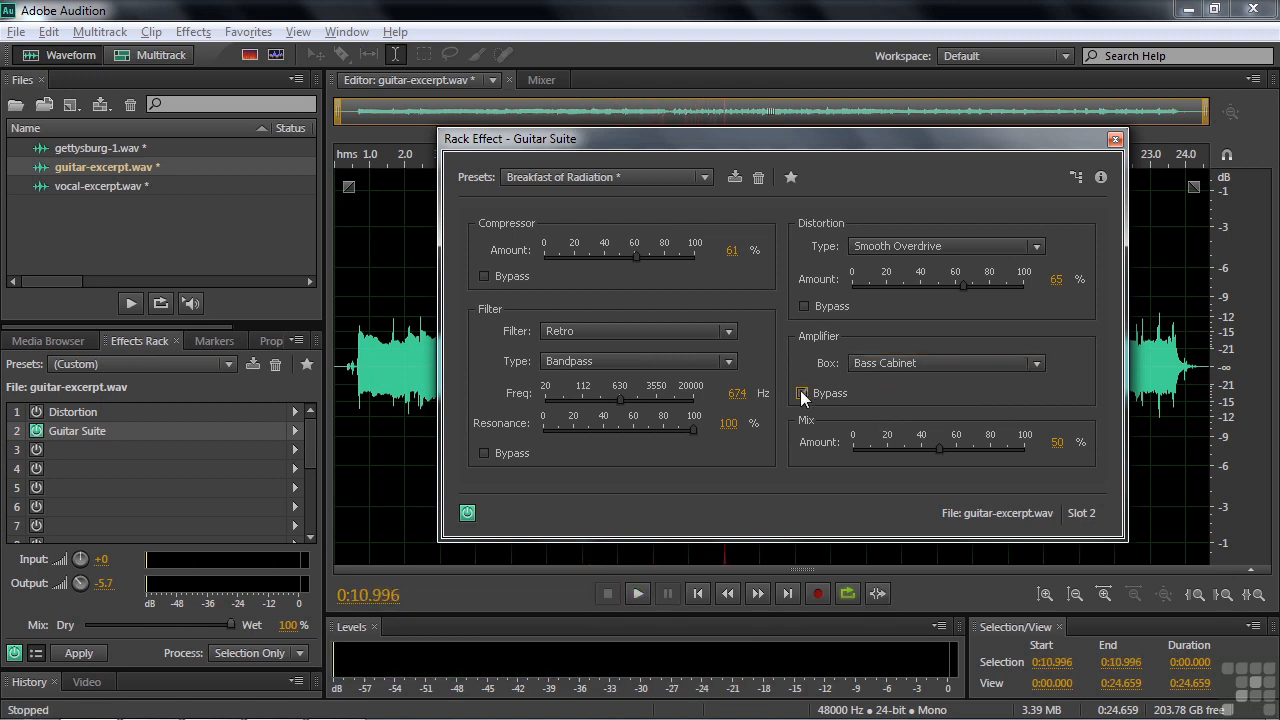
Change the Guitar Suite's filter to TalkBox A and lower its frequency to 361 Hz while previewing the guitar
{"action": "left_click", "coordinate": [728, 331]}
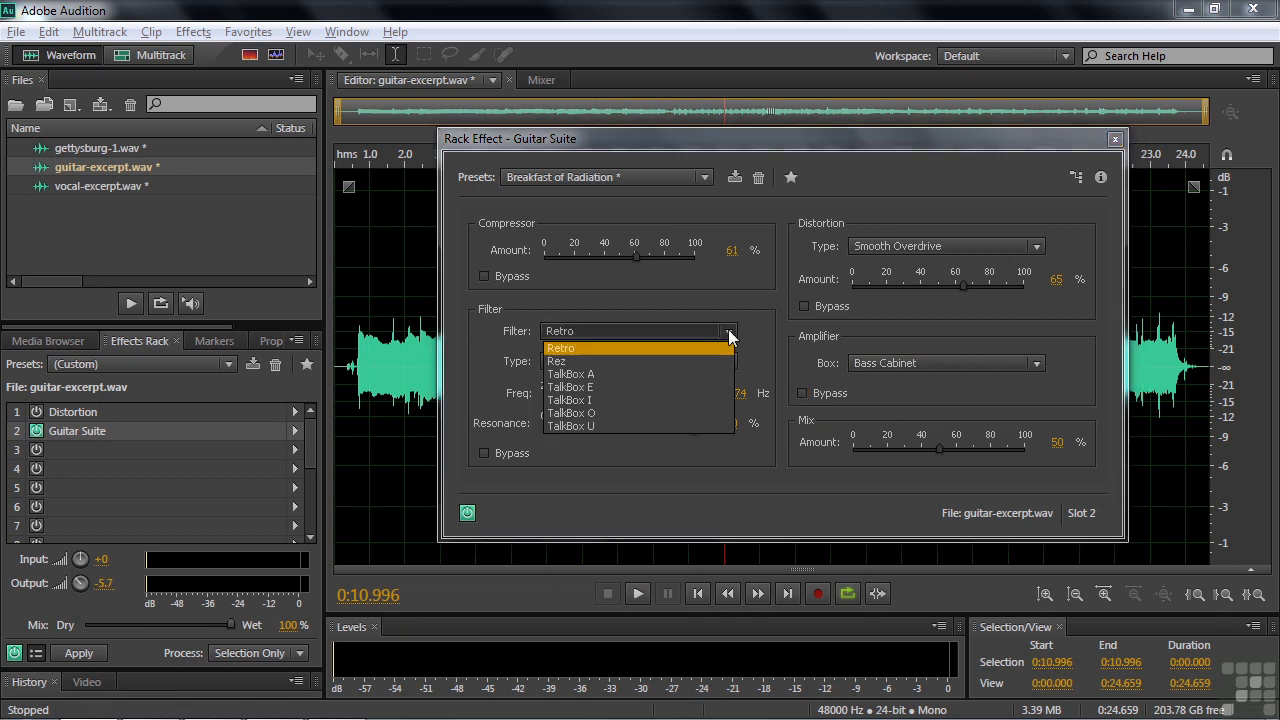
{"action": "left_click", "coordinate": [596, 363]}
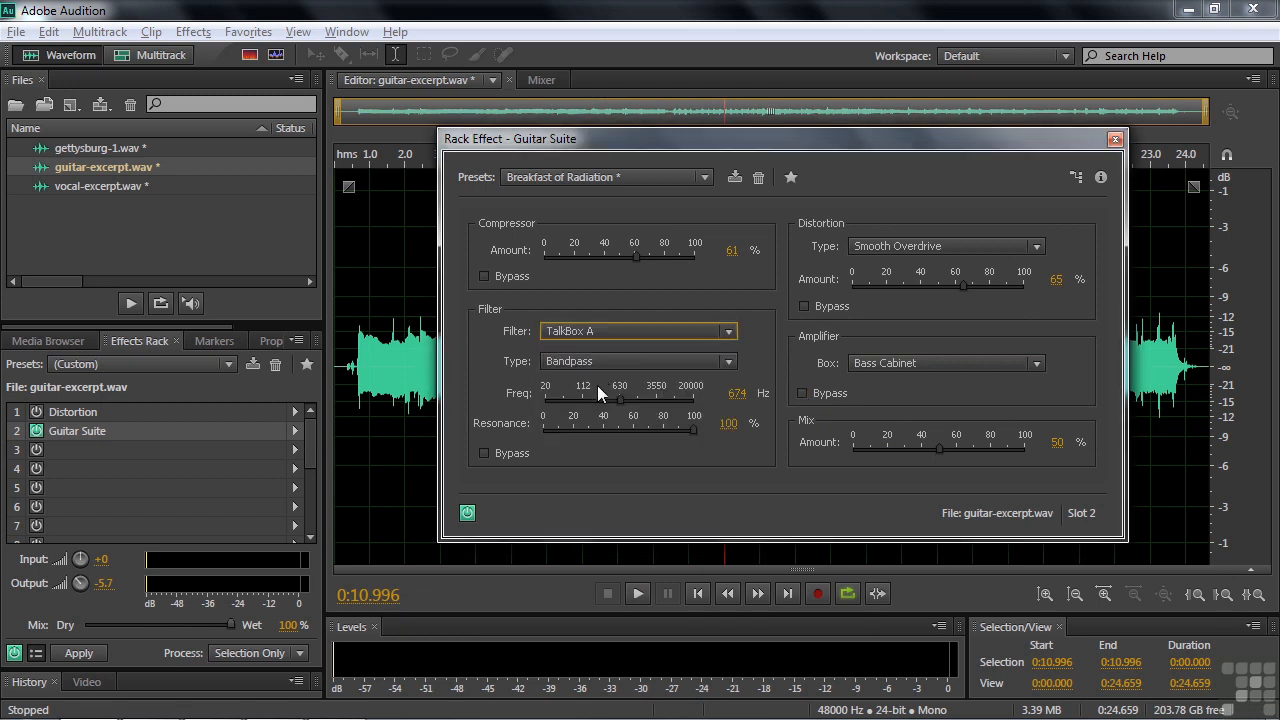
{"action": "key", "text": "space"}
{"action": "left_click_drag", "start_coordinate": [620, 398], "coordinate": [611, 423]}
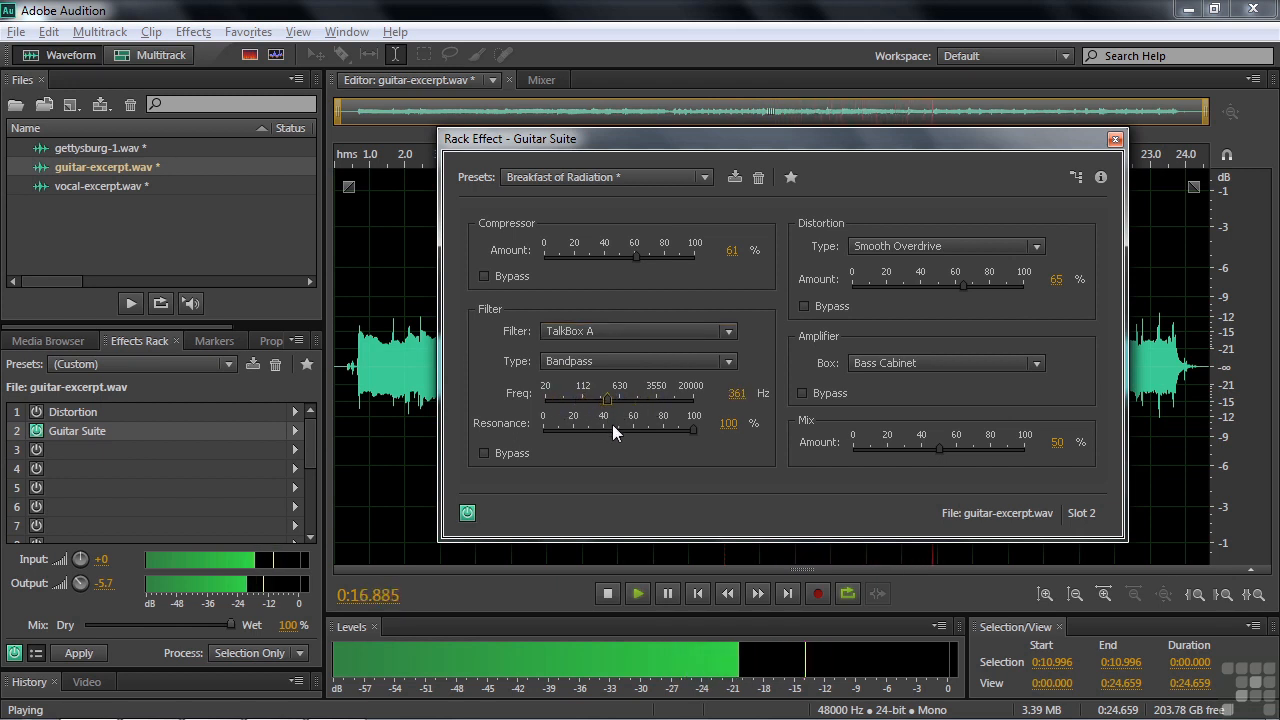
{"action": "key", "text": "space"}
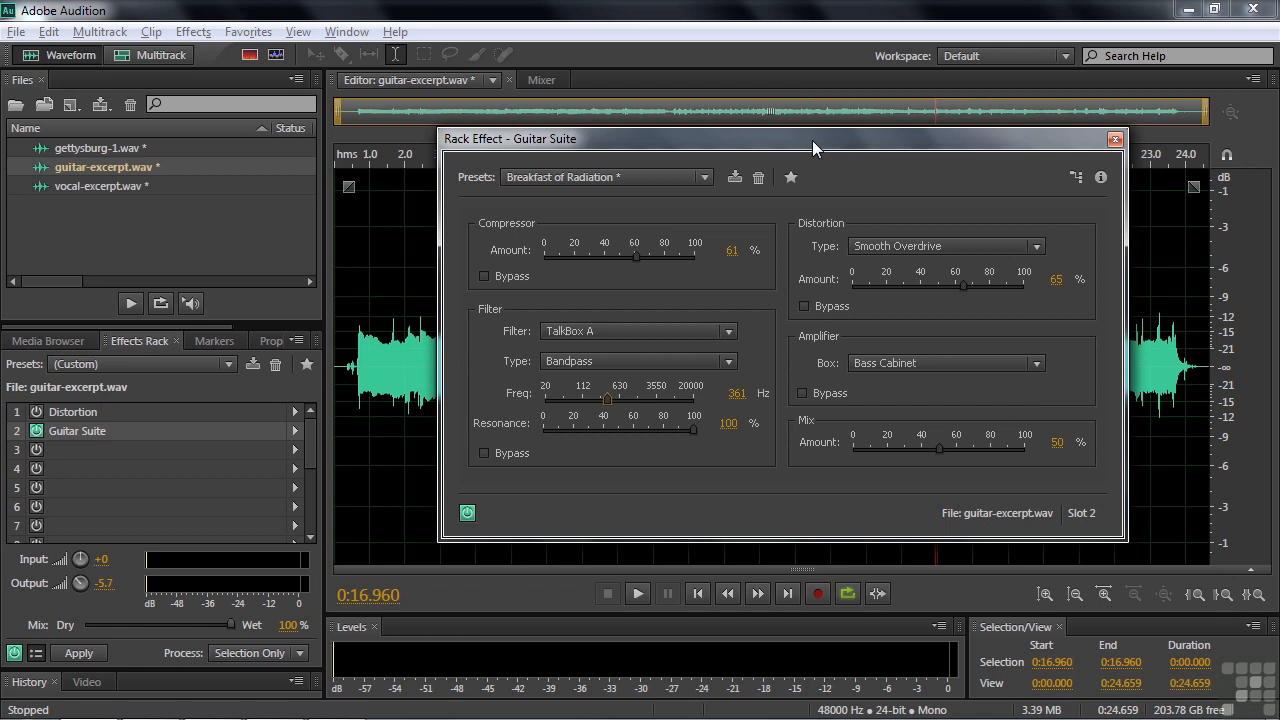
Close the Guitar Suite and open vocal-excerpt.wav in the editor
{"action": "left_click_drag", "start_coordinate": [812, 140], "coordinate": [798, 136]}
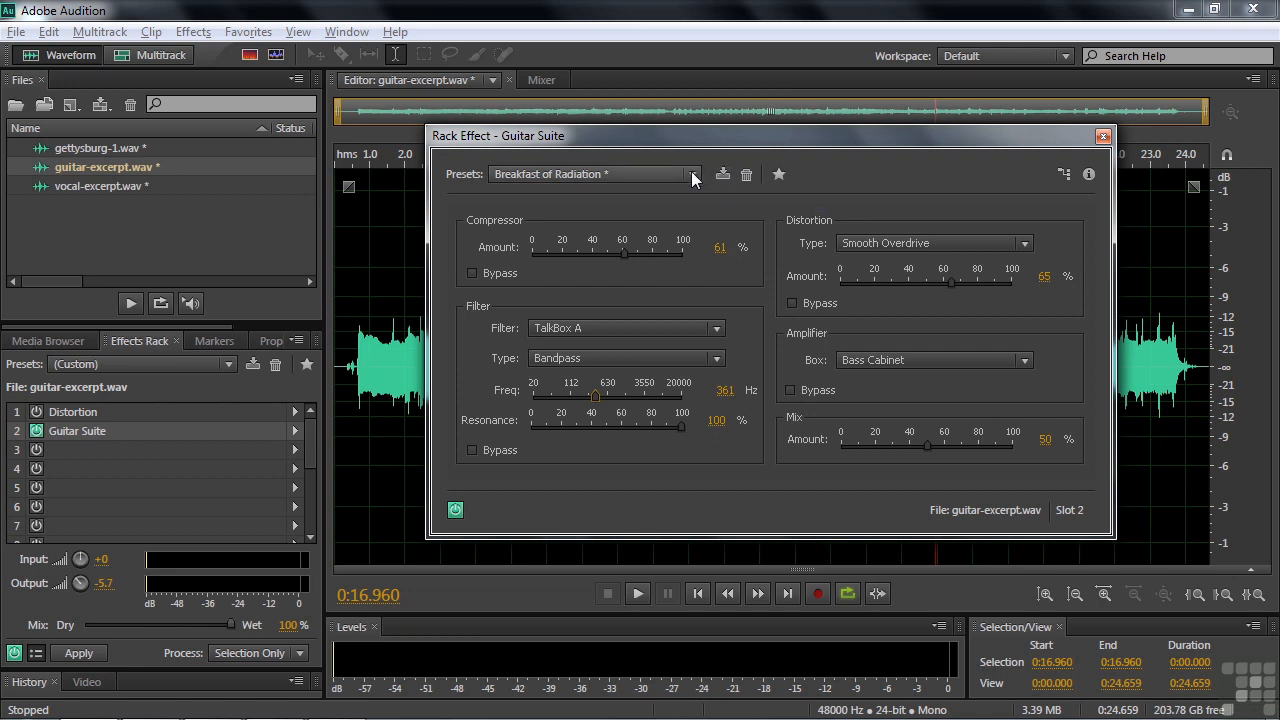
{"action": "left_click", "coordinate": [1102, 136]}
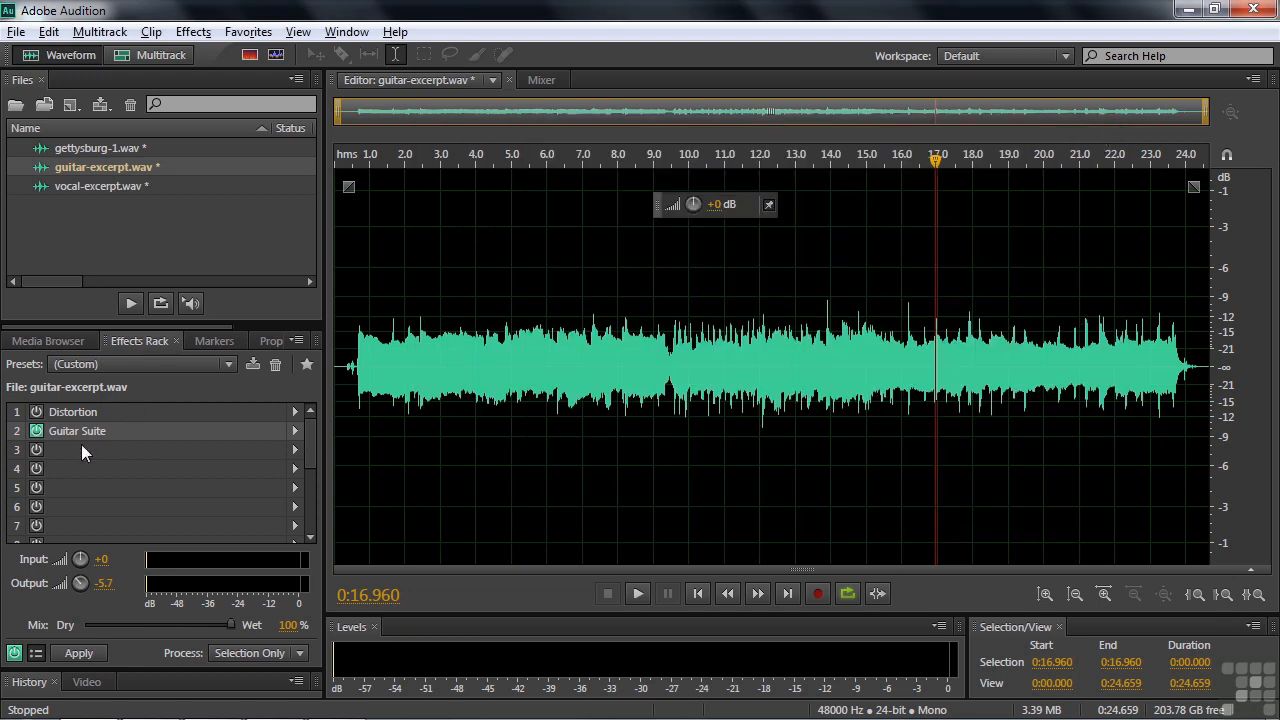
{"action": "double_click", "coordinate": [73, 186]}
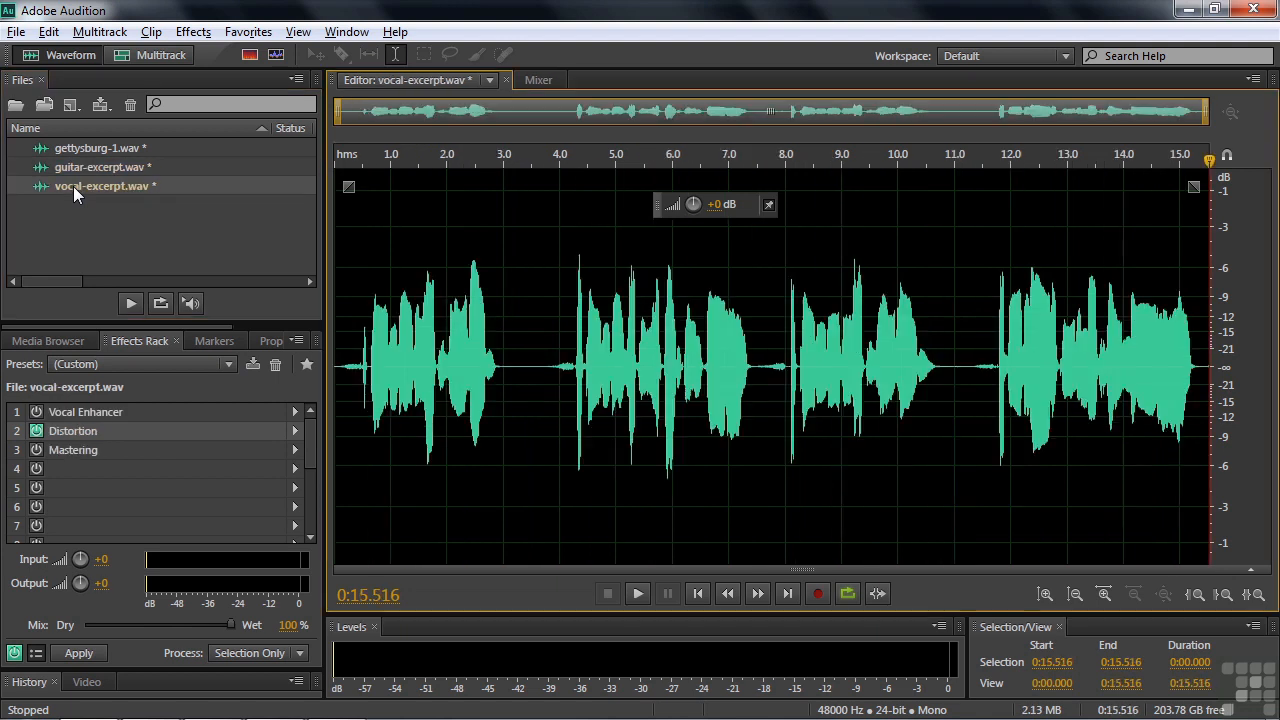
Activate Mastering instead of Distortion in the vocal's effects rack and enable the low shelf in its equalizer
{"action": "double_click", "coordinate": [74, 448]}
{"action": "left_click", "coordinate": [37, 447]}
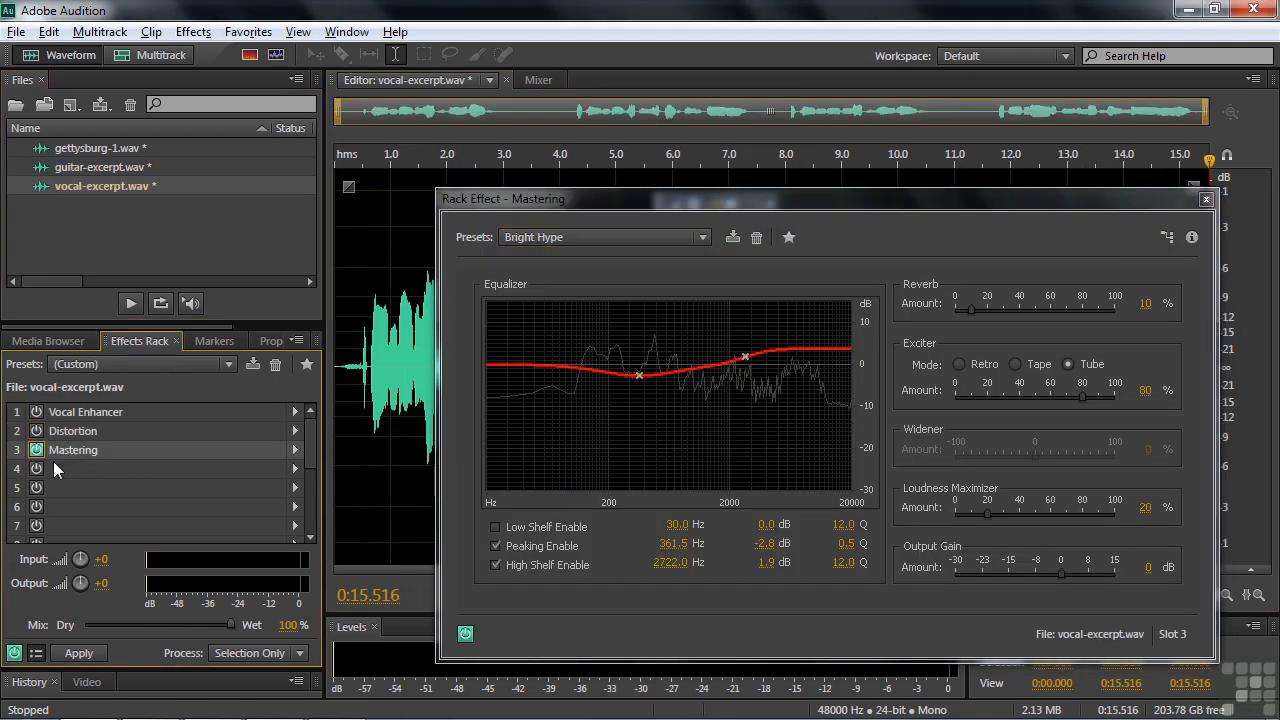
{"action": "left_click_drag", "start_coordinate": [794, 195], "coordinate": [727, 142]}
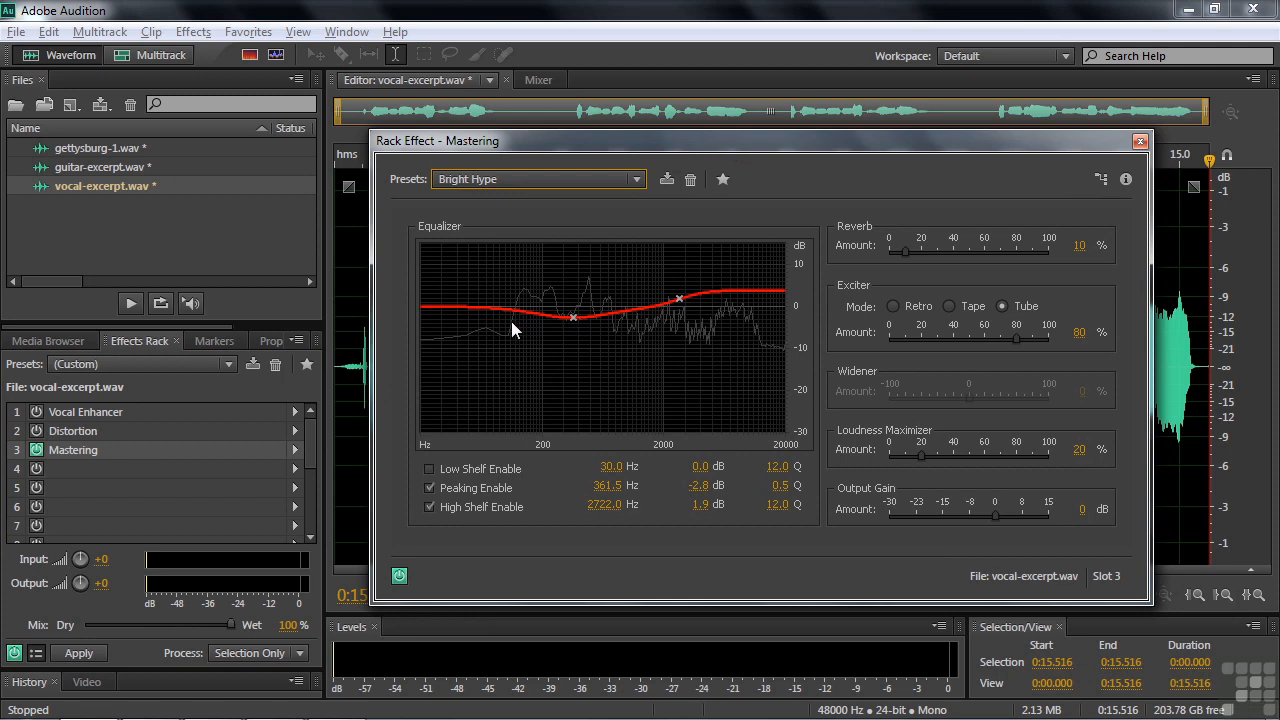
{"action": "left_click", "coordinate": [430, 469]}
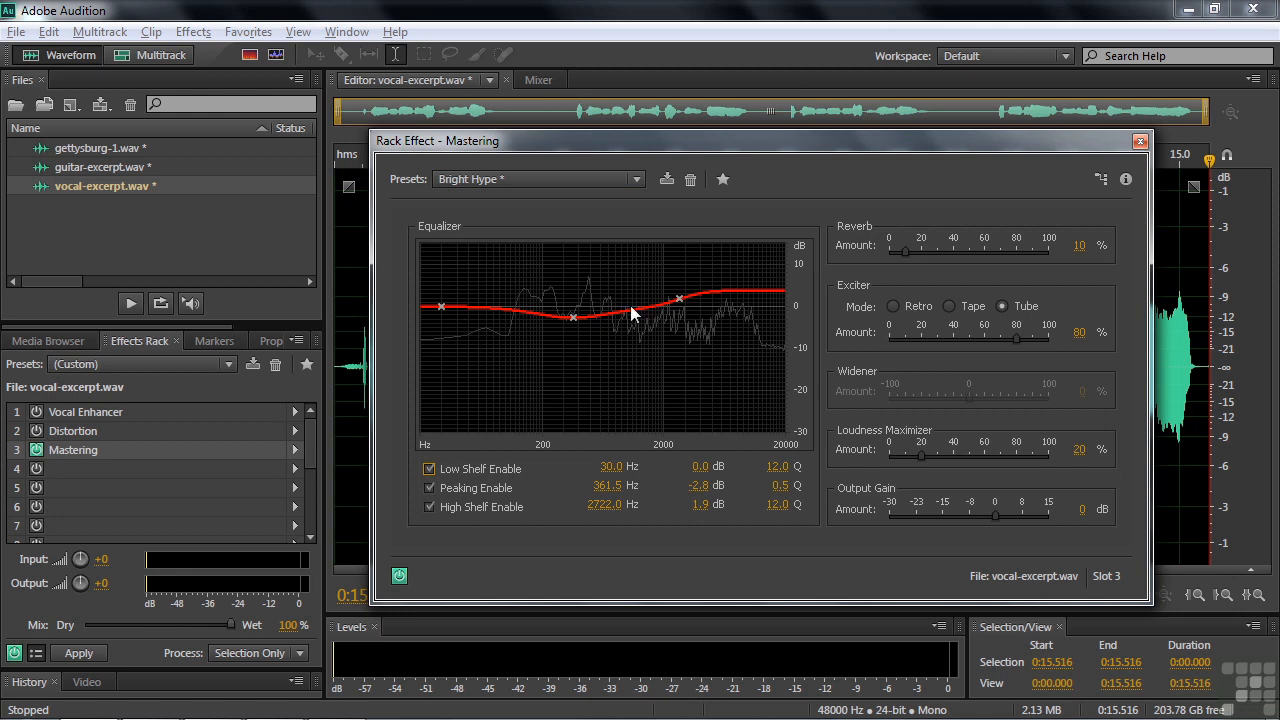
View the Parametric Equalizer for comparison with the Mastering equalizer, and close it without applying
{"action": "left_click", "coordinate": [200, 33]}
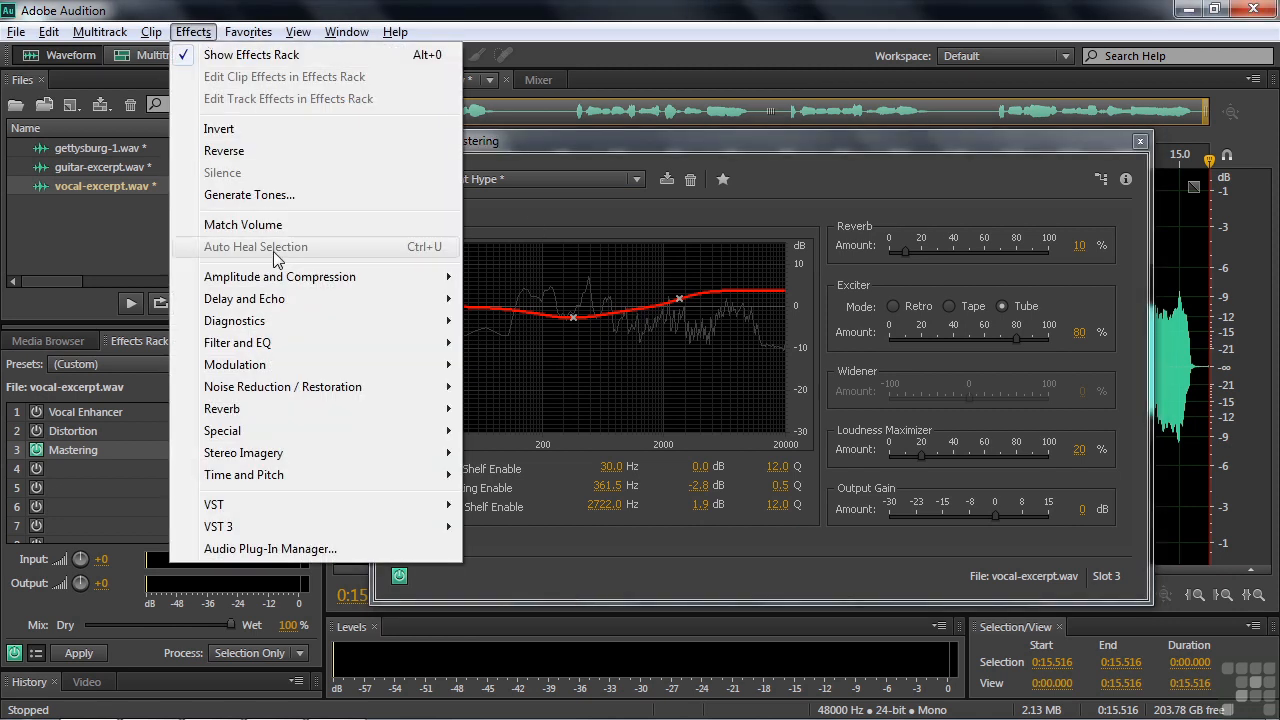
{"action": "mouse_move", "coordinate": [280, 346]}
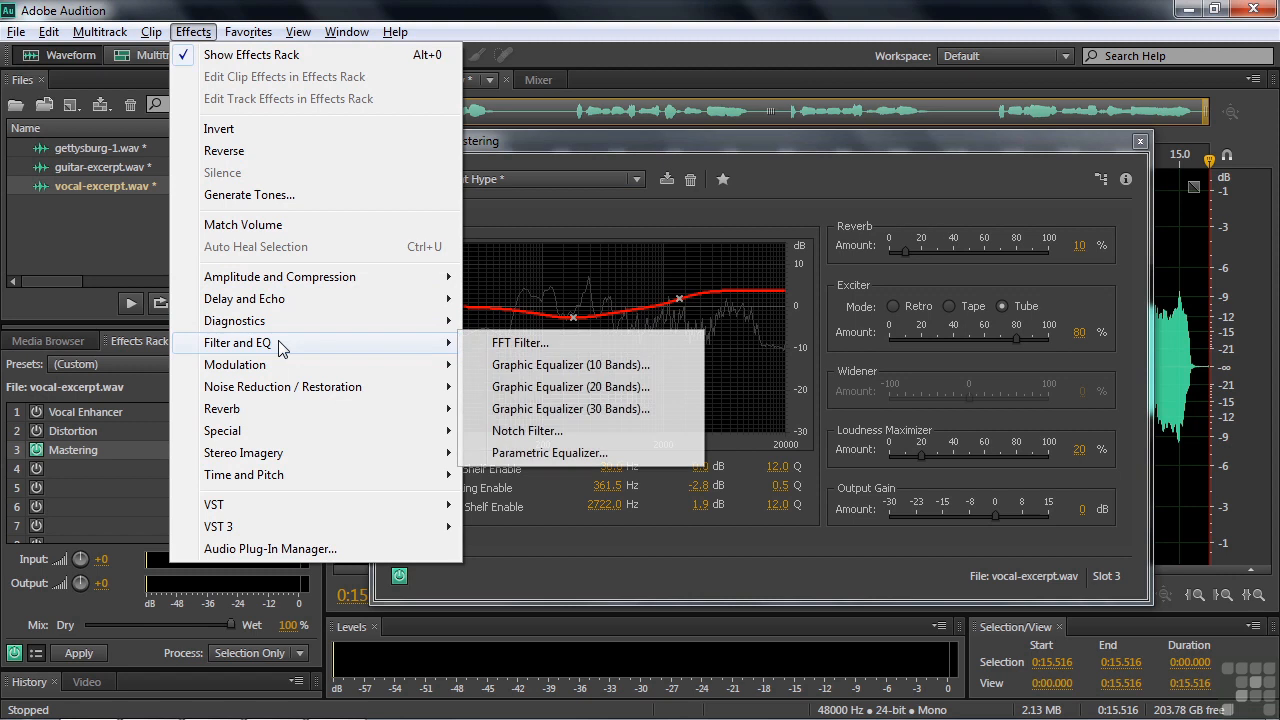
{"action": "left_click", "coordinate": [538, 455]}
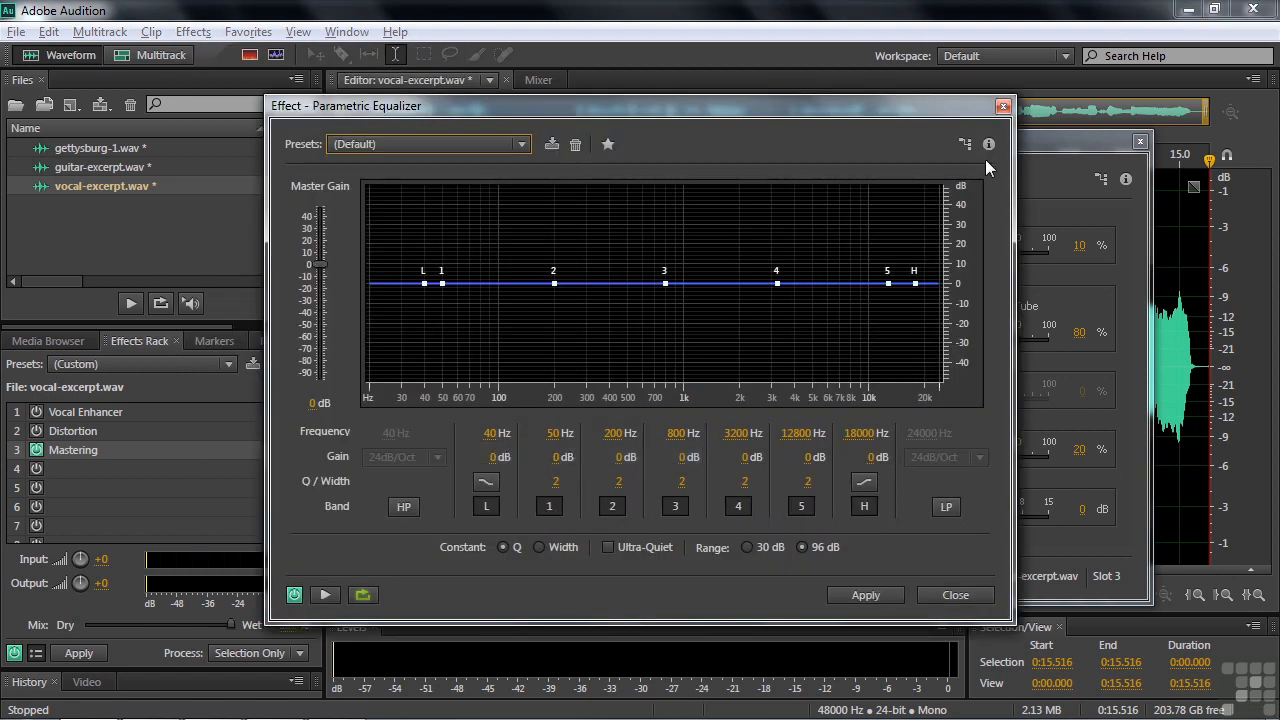
{"action": "left_click", "coordinate": [1003, 106]}
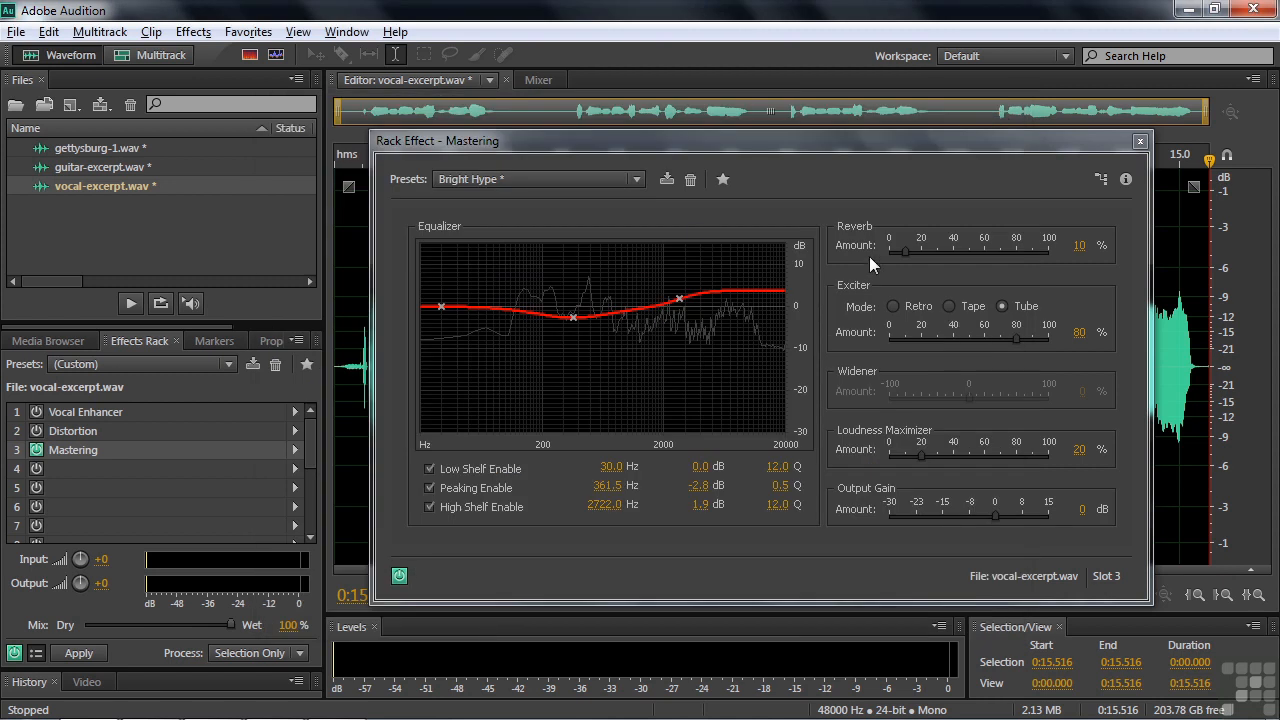
Raise the Mastering effect's reverb amount to 20% and close its settings
{"action": "left_click_drag", "start_coordinate": [904, 249], "coordinate": [948, 259]}
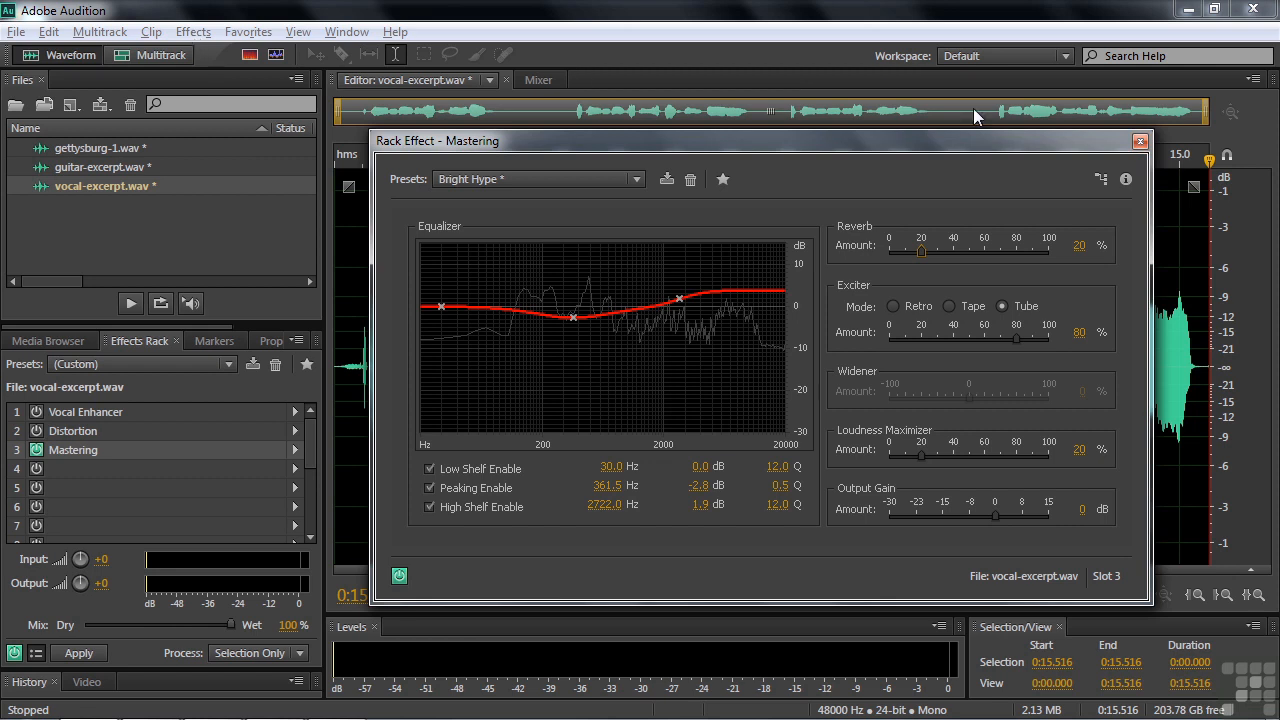
{"action": "left_click", "coordinate": [1140, 143]}
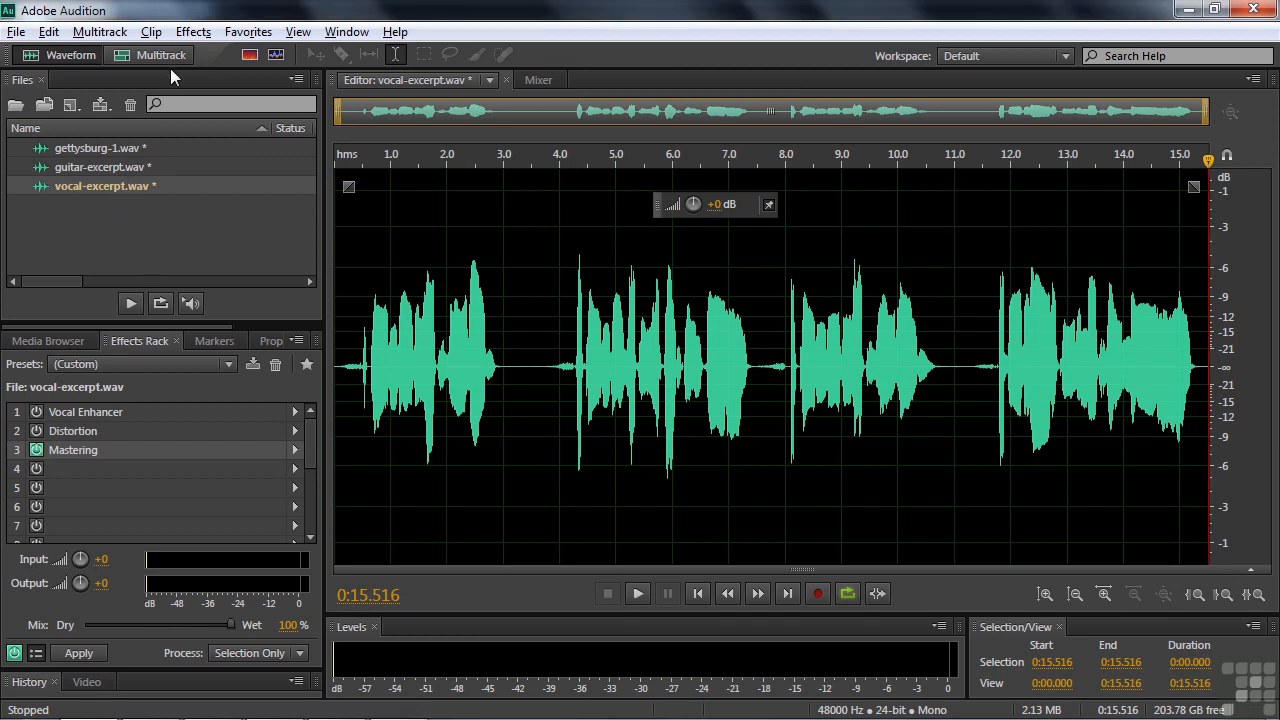
{"action": "left_click", "coordinate": [190, 34]}
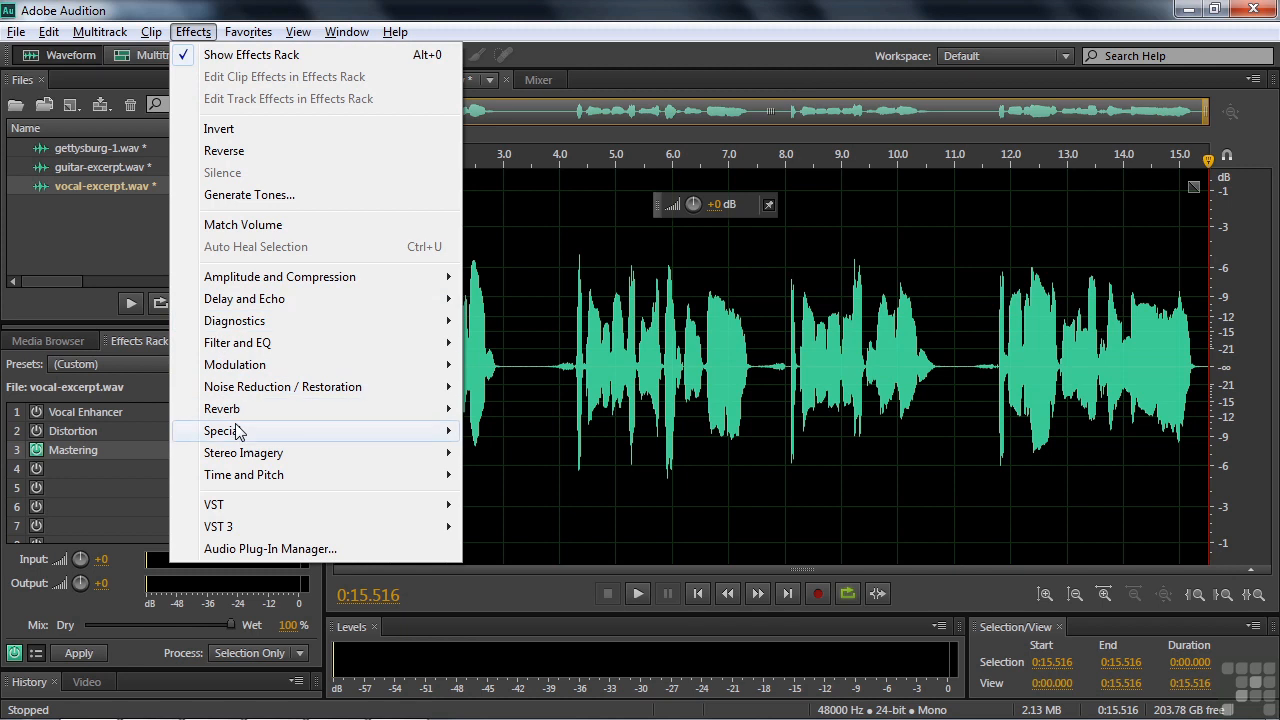
{"action": "mouse_move", "coordinate": [320, 432]}
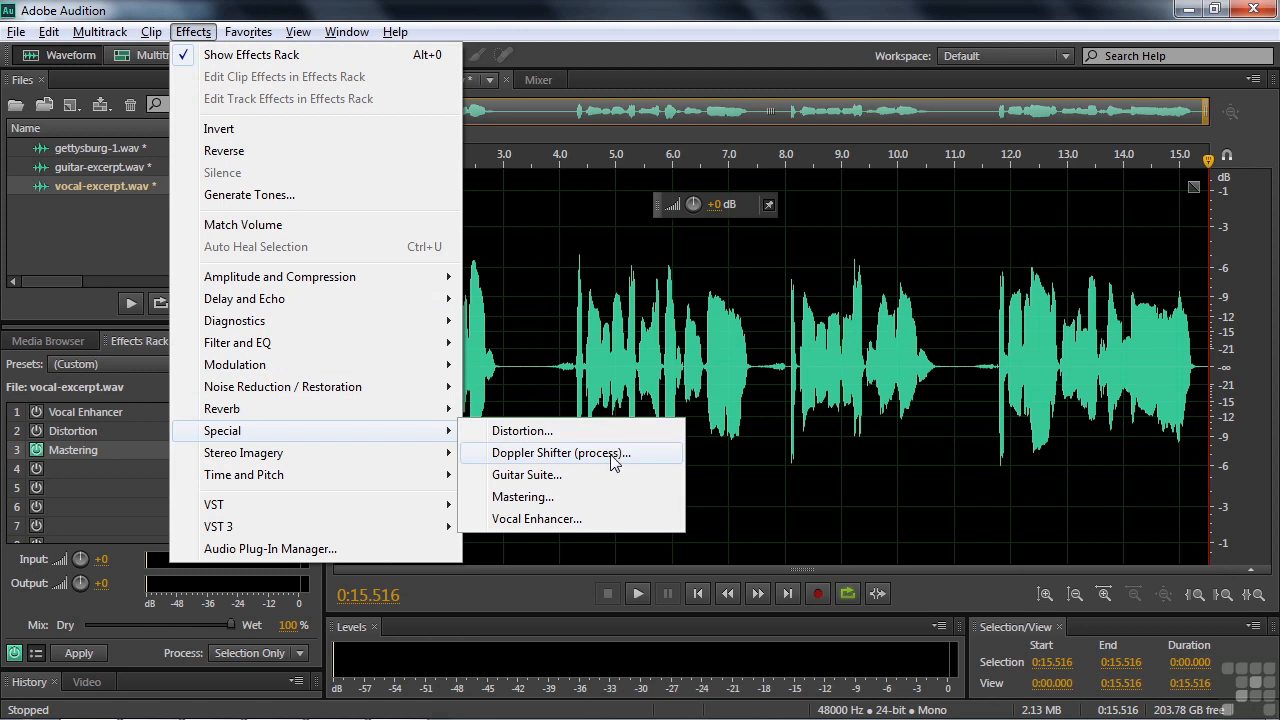
{"action": "left_click", "coordinate": [57, 207]}
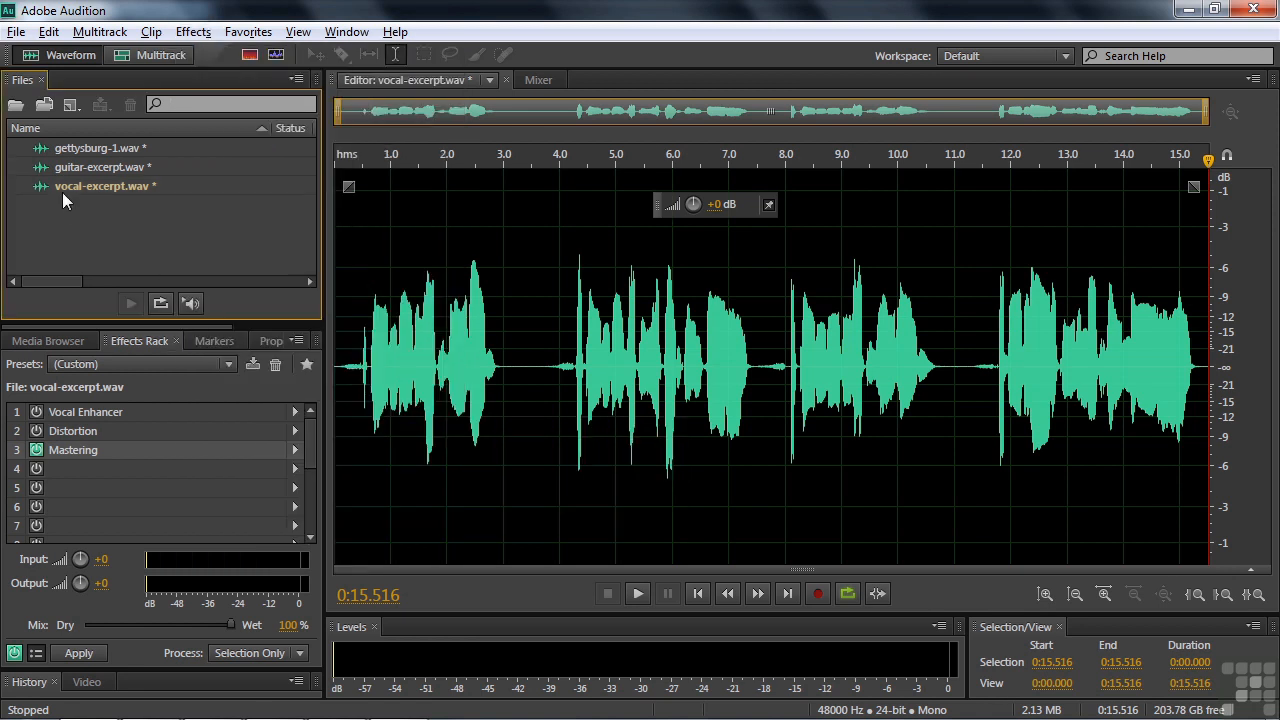
Open guitar-excerpt.wav and convert it to 44100 Hz, stereo, 32-bit, letting its effects rack be cleared
{"action": "double_click", "coordinate": [64, 170]}
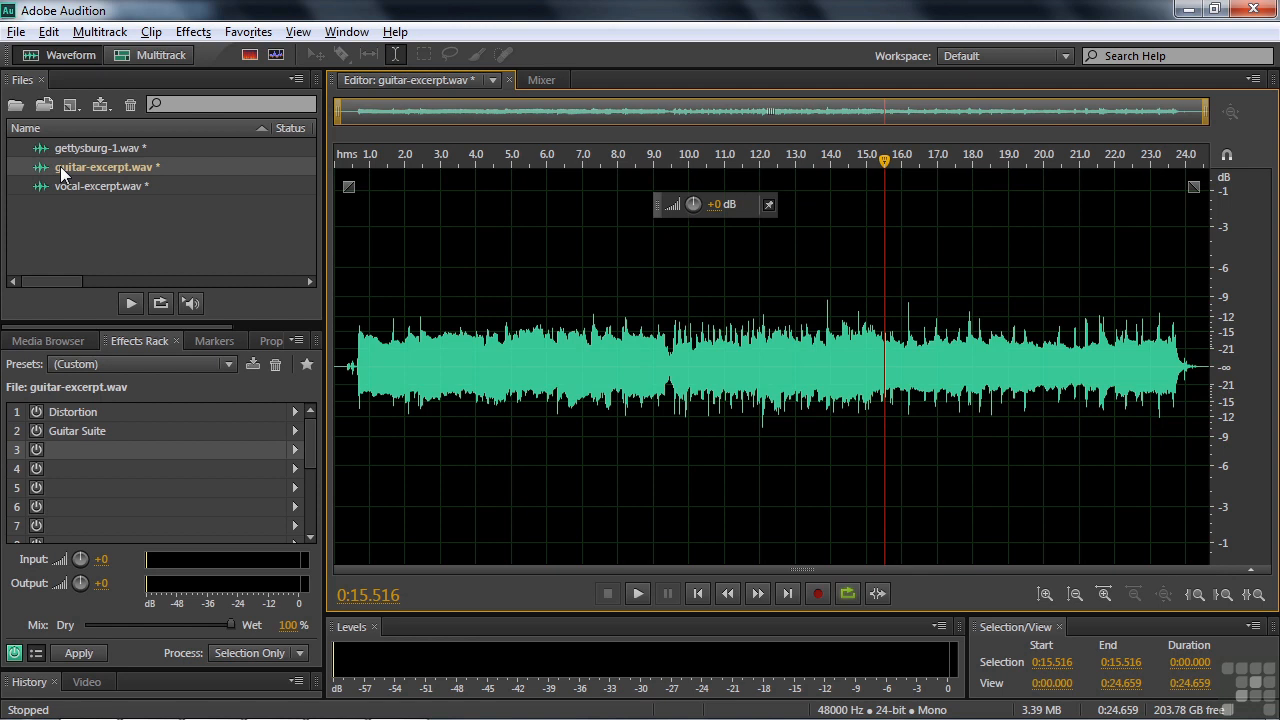
{"action": "left_click", "coordinate": [55, 33]}
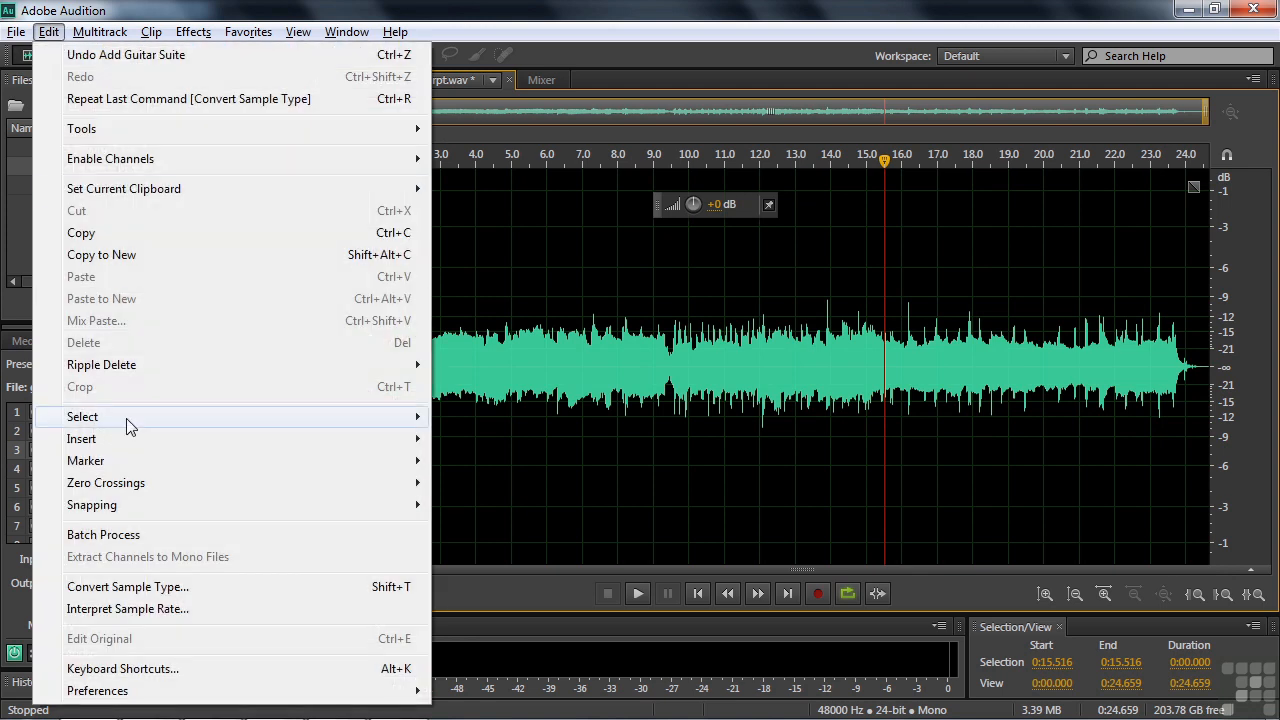
{"action": "left_click", "coordinate": [128, 590]}
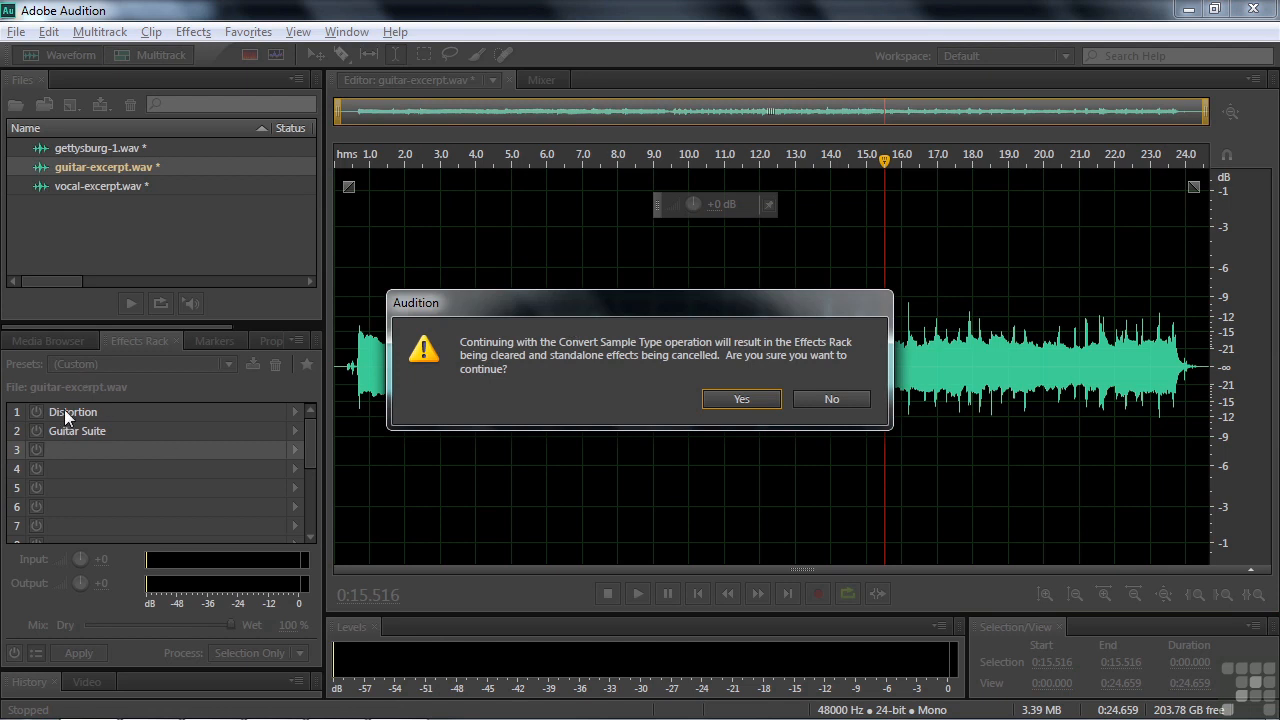
{"action": "left_click", "coordinate": [712, 401]}
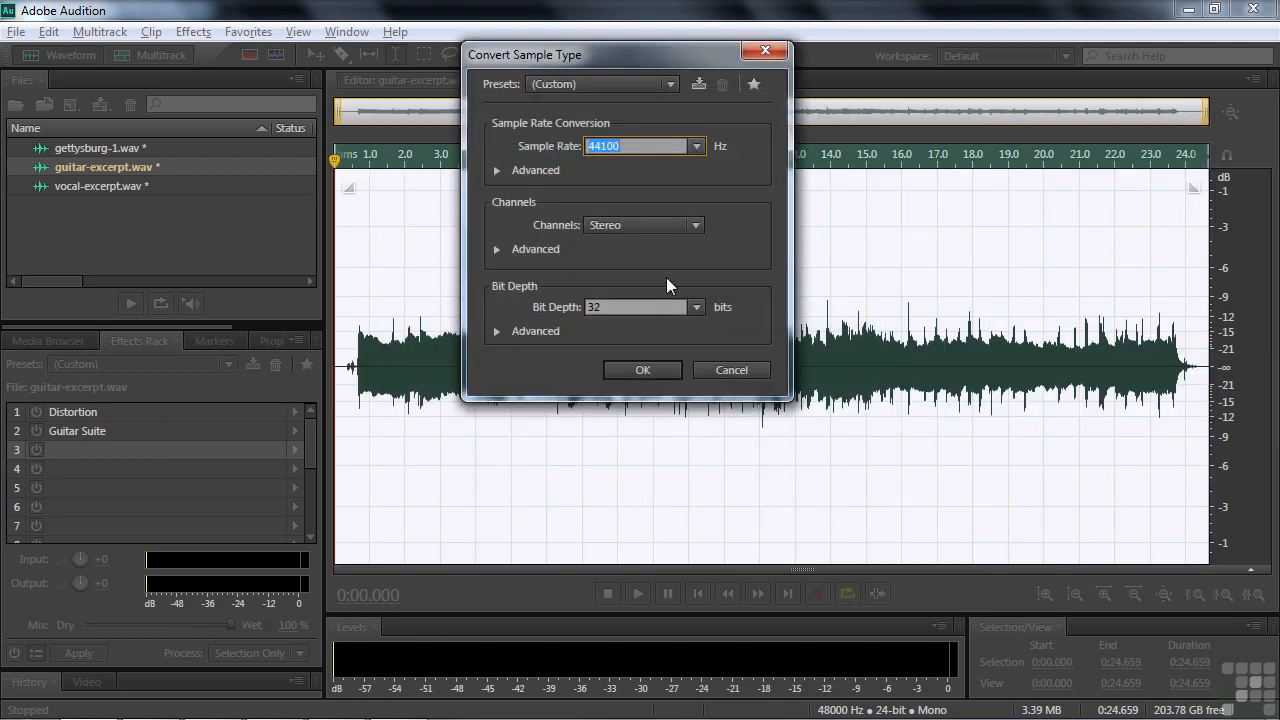
{"action": "left_click", "coordinate": [654, 370]}
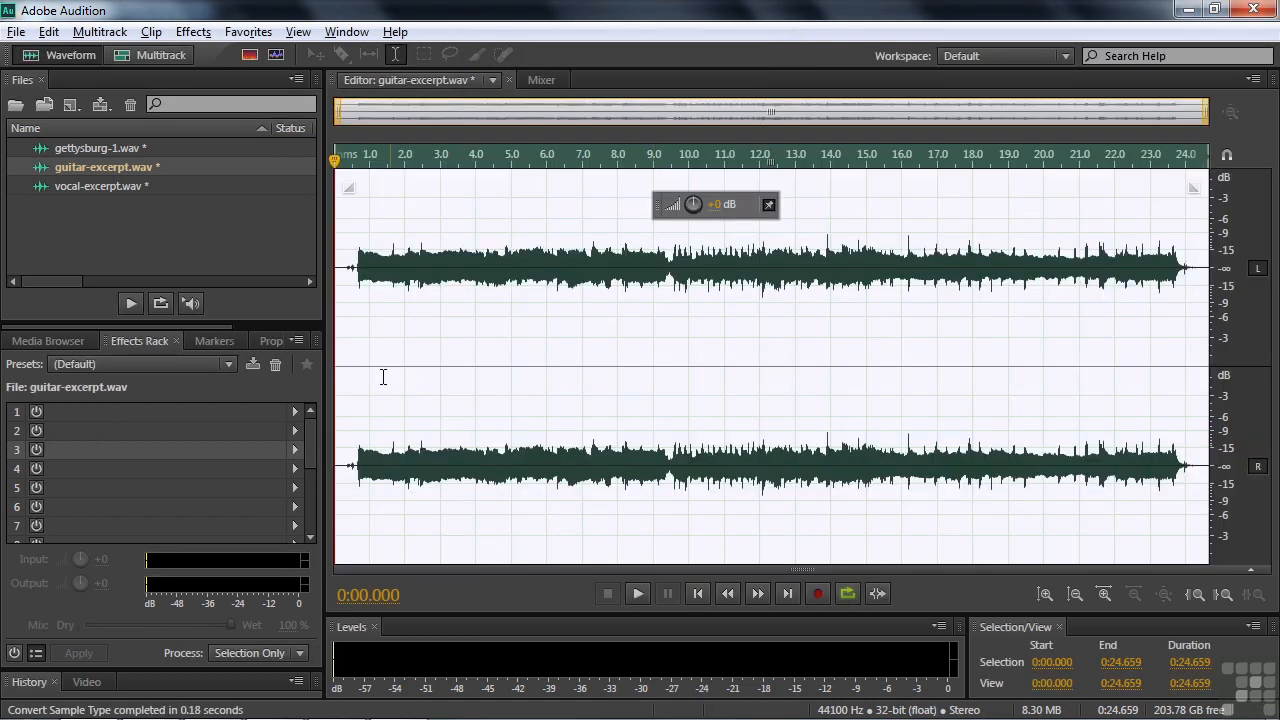
{"action": "left_click", "coordinate": [351, 366]}
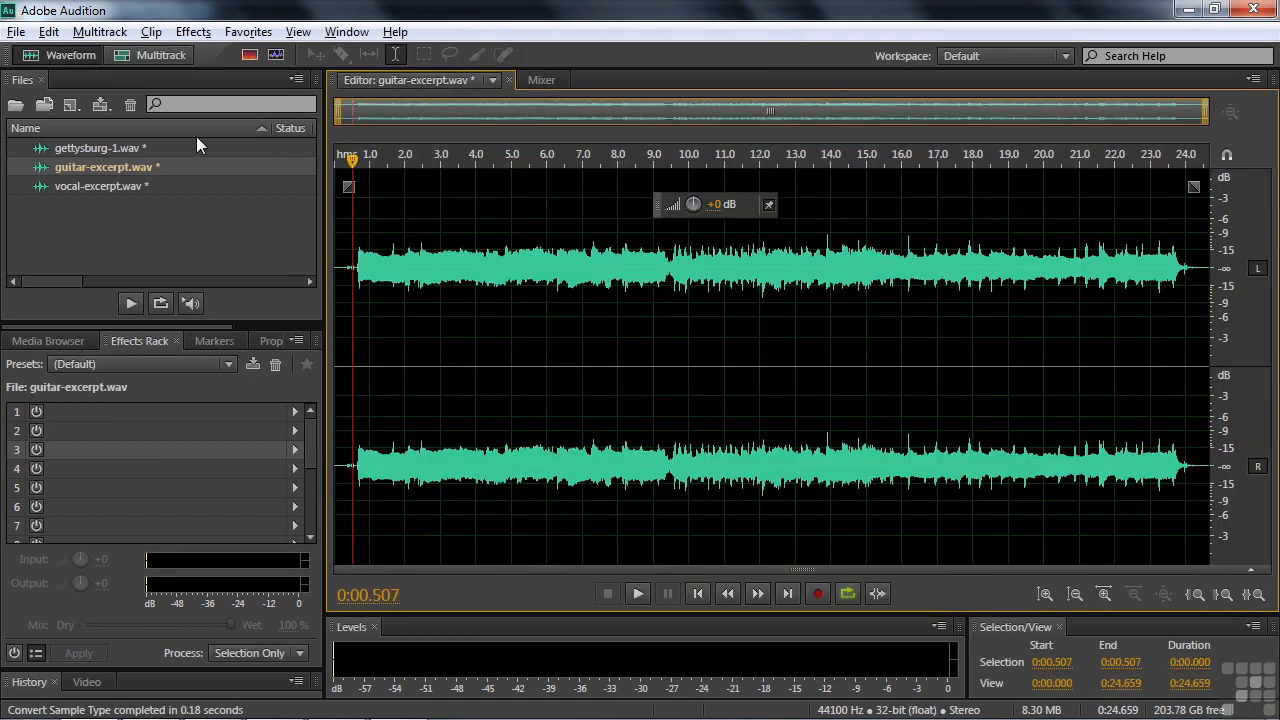
Open the Doppler Shifter for the whole guitar recording and load the Super Sonic Re-Entry preset
{"action": "left_click", "coordinate": [192, 32]}
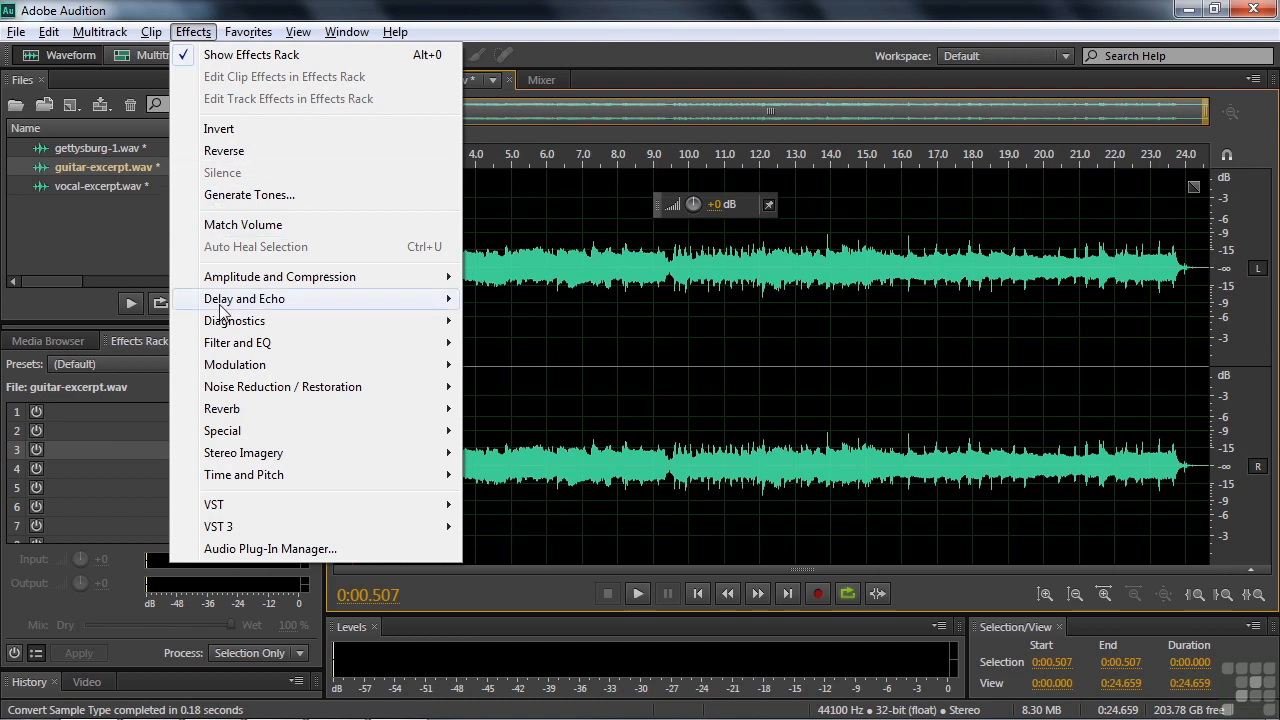
{"action": "mouse_move", "coordinate": [280, 432]}
{"action": "left_click", "coordinate": [518, 456]}
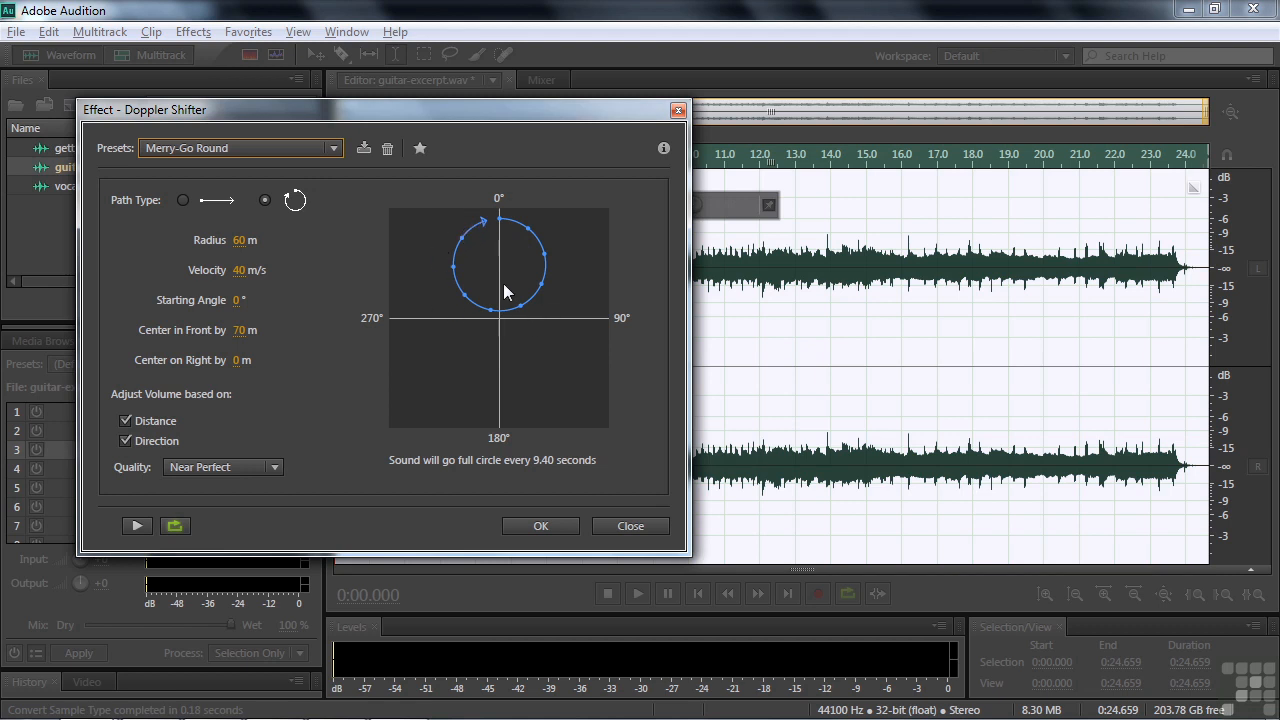
{"action": "left_click", "coordinate": [337, 151]}
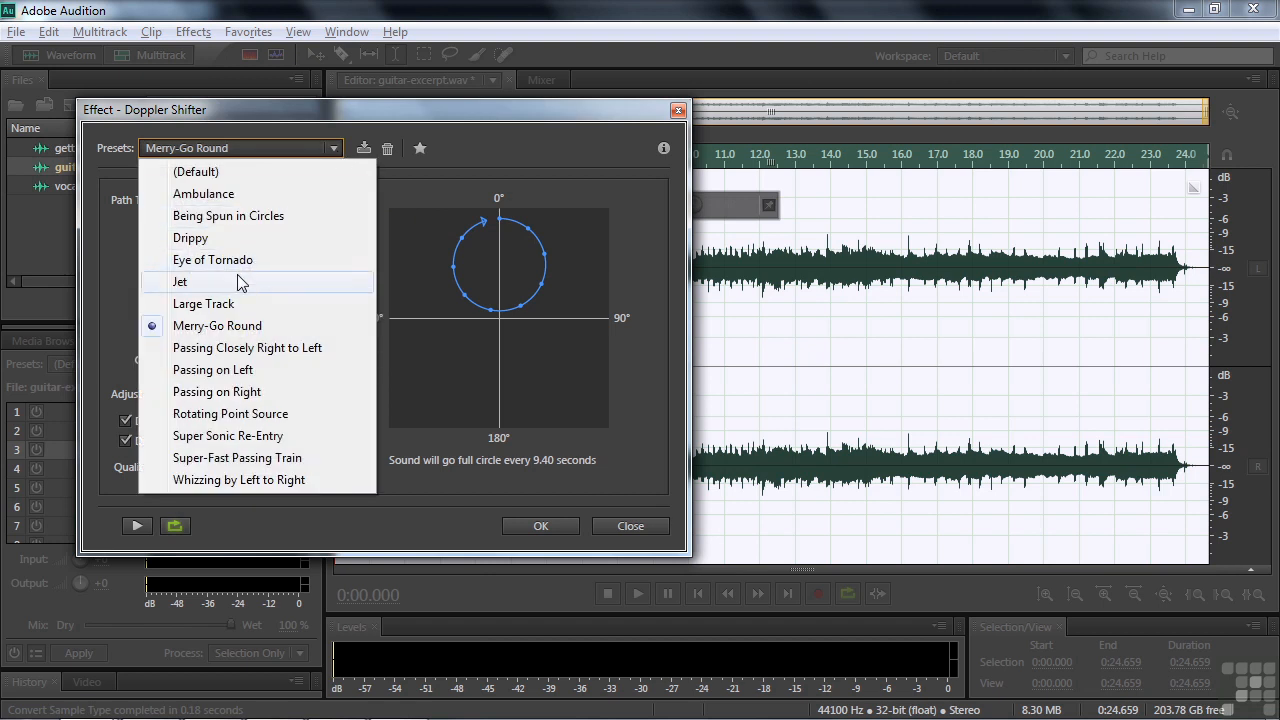
{"action": "left_click", "coordinate": [230, 436]}
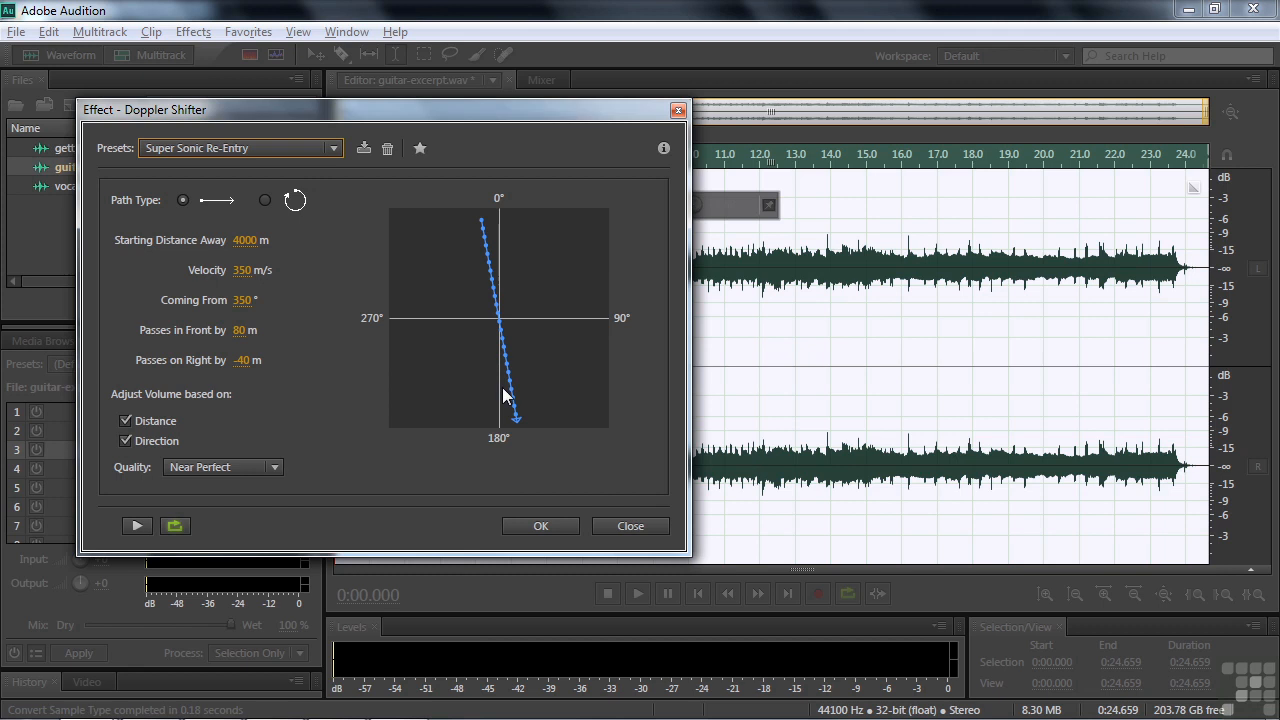
Load the Super-Fast Passing Train preset in the Doppler Shifter and preview the first few seconds of the guitar
{"action": "left_click", "coordinate": [334, 148]}
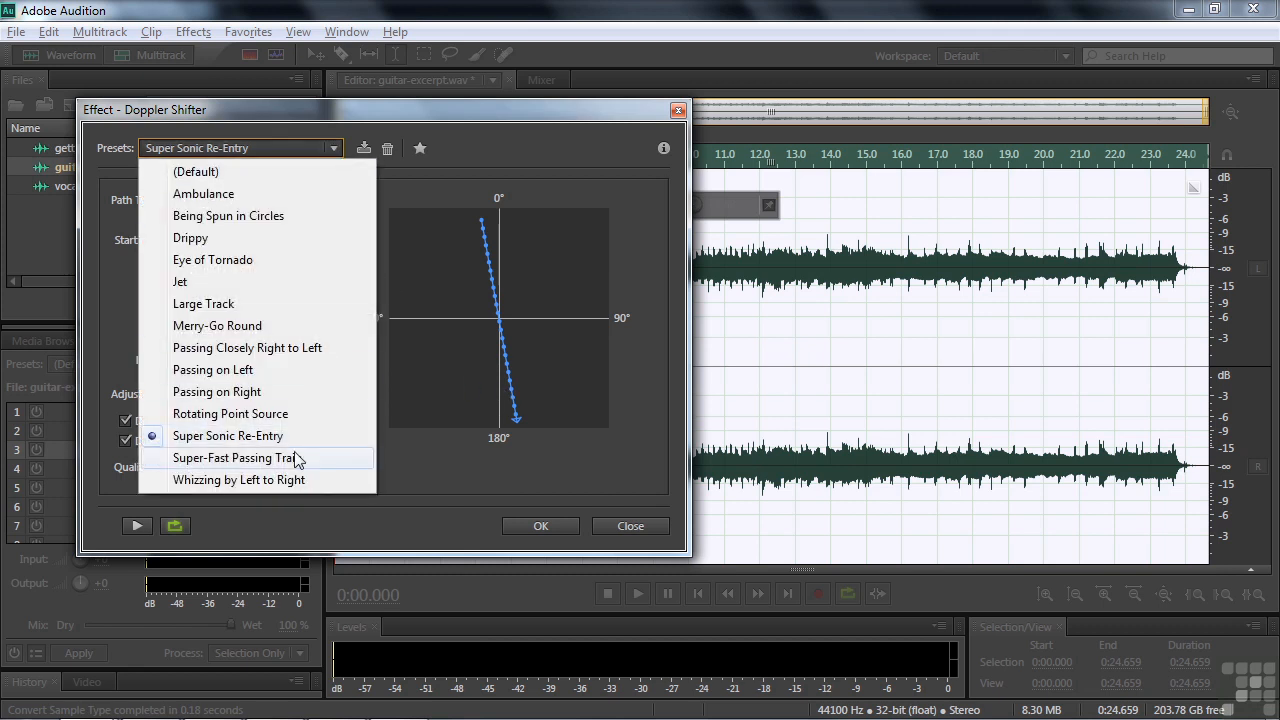
{"action": "left_click", "coordinate": [250, 458]}
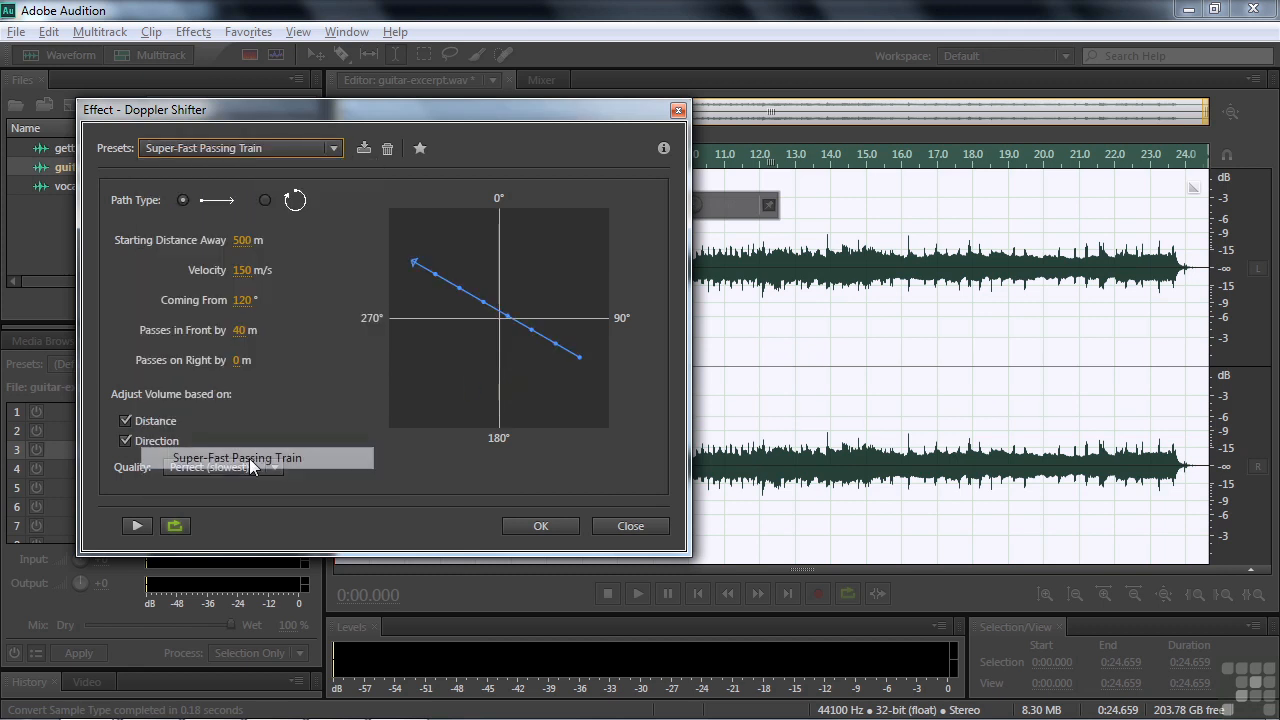
{"action": "left_click", "coordinate": [138, 526]}
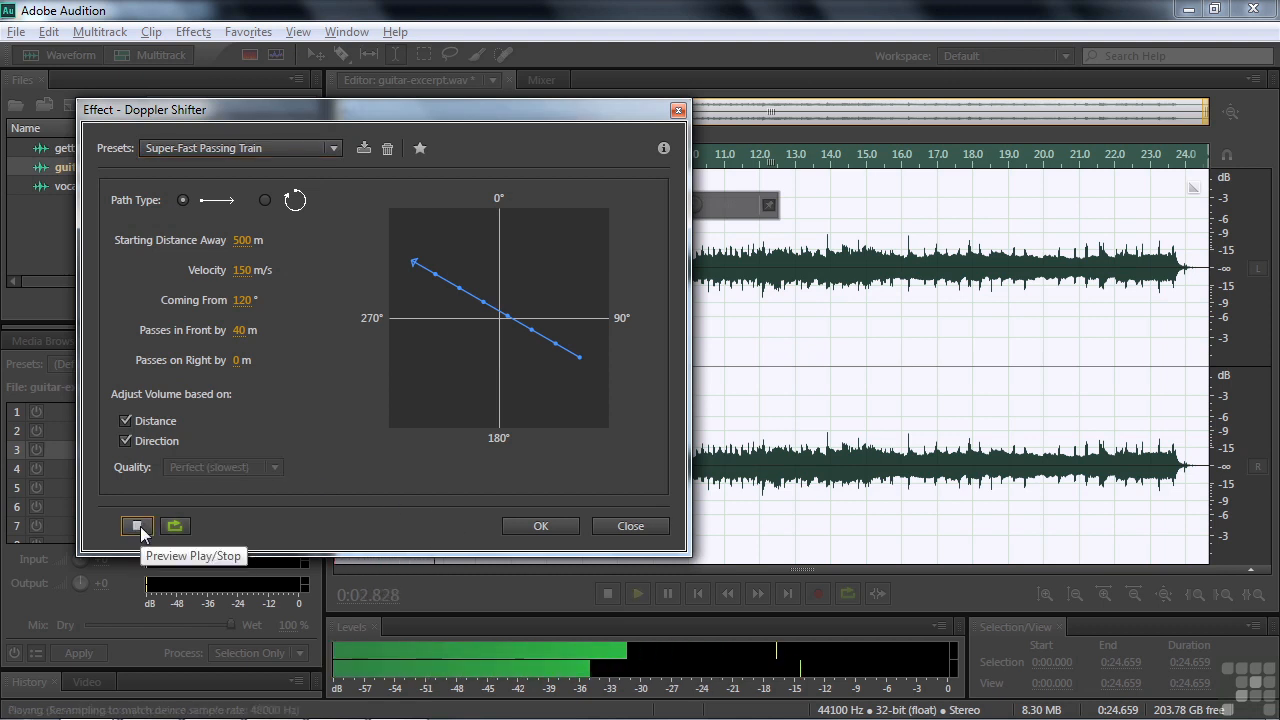
{"action": "left_click", "coordinate": [138, 526]}
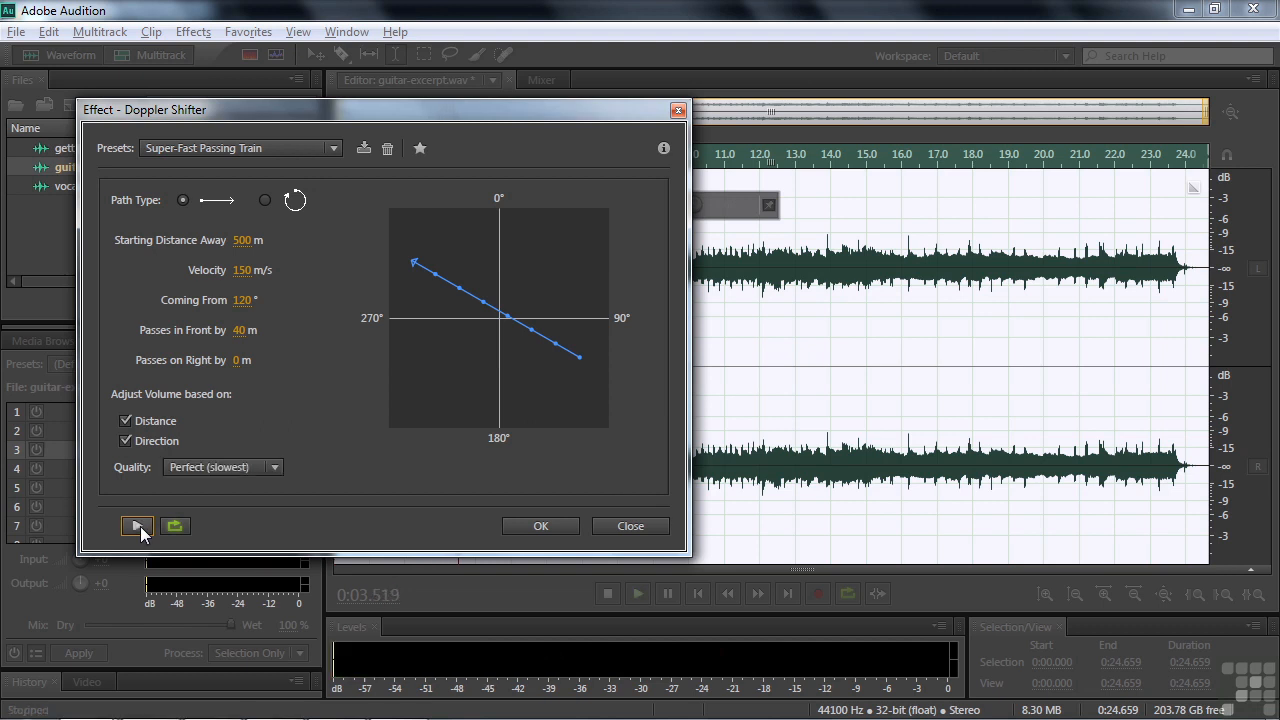
Load the Being Spun in Circles preset in the Doppler Shifter and preview the first few seconds of the guitar
{"action": "left_click", "coordinate": [334, 149]}
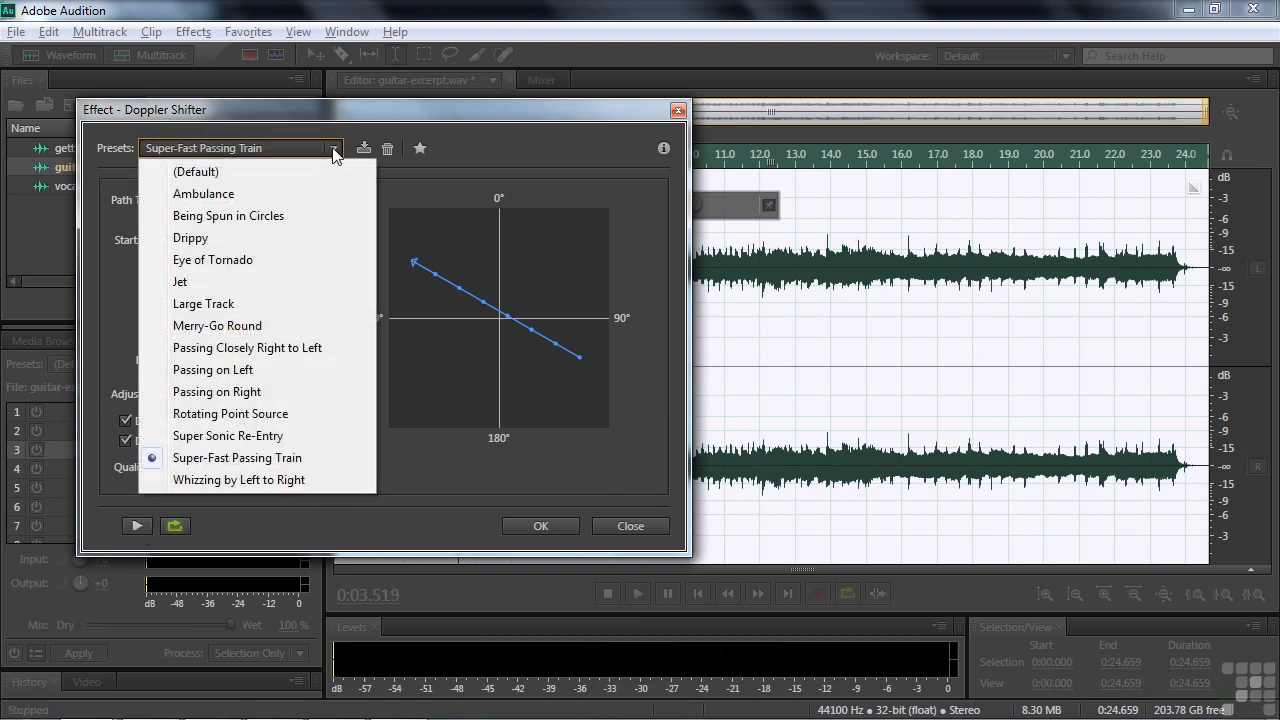
{"action": "left_click", "coordinate": [273, 216]}
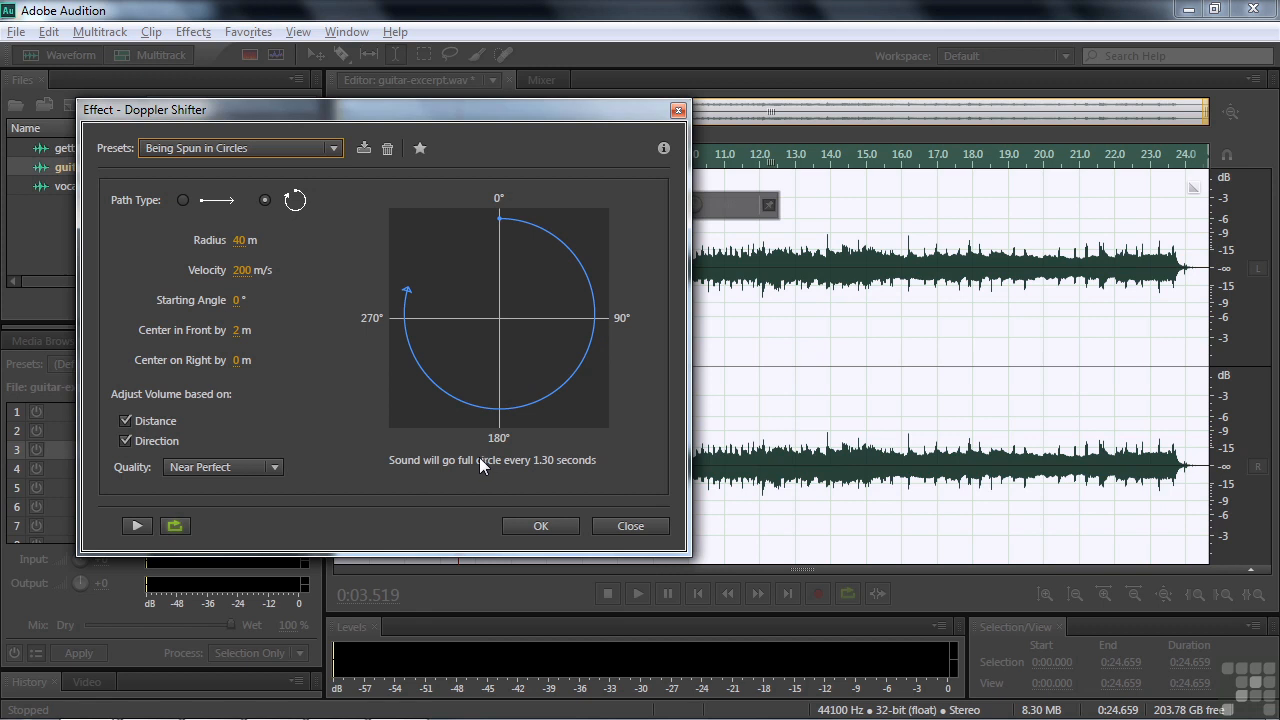
{"action": "left_click", "coordinate": [137, 526]}
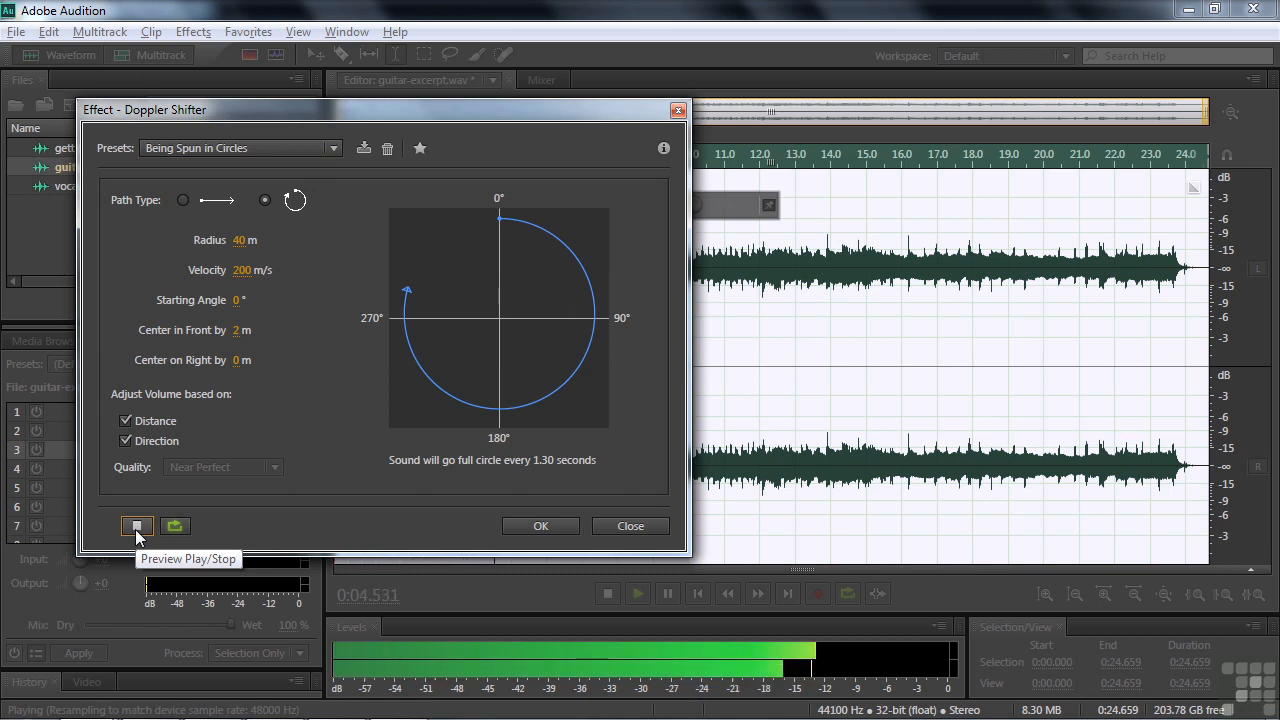
{"action": "left_click", "coordinate": [137, 526]}
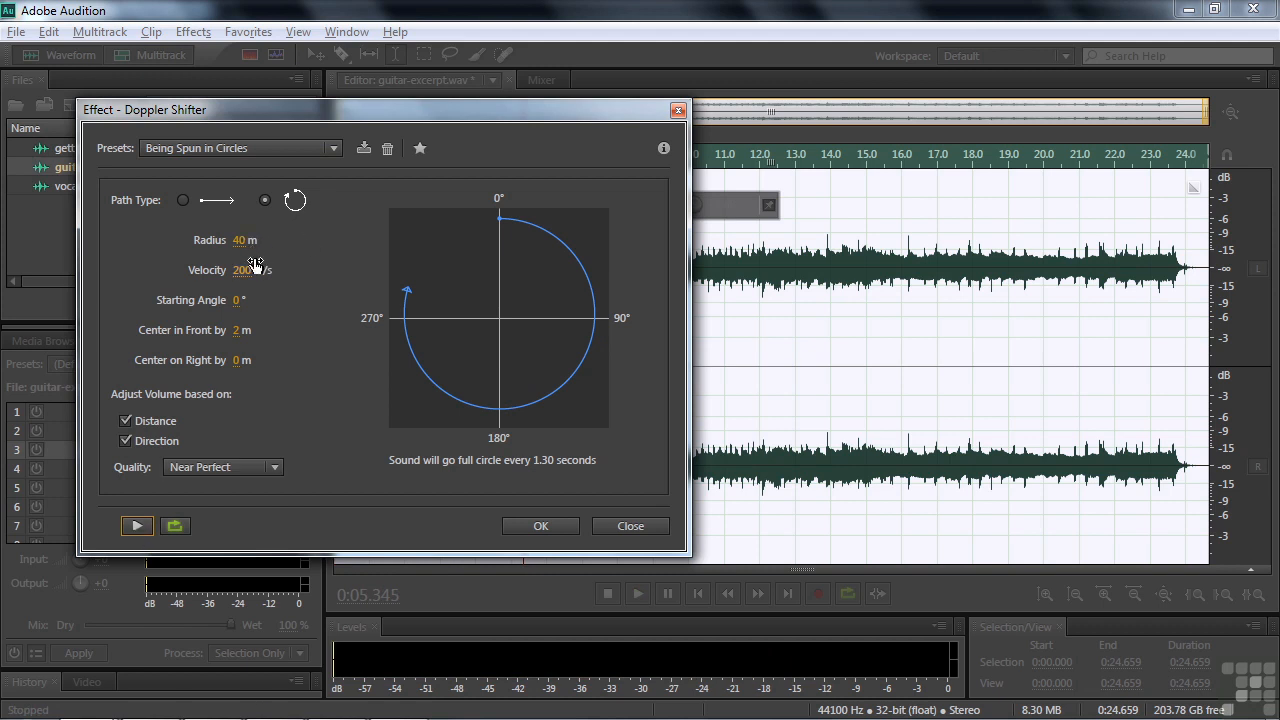
Switch the Doppler Shifter to the Passing on Left preset and preview a few seconds of the guitar recording
{"action": "left_click", "coordinate": [334, 152]}
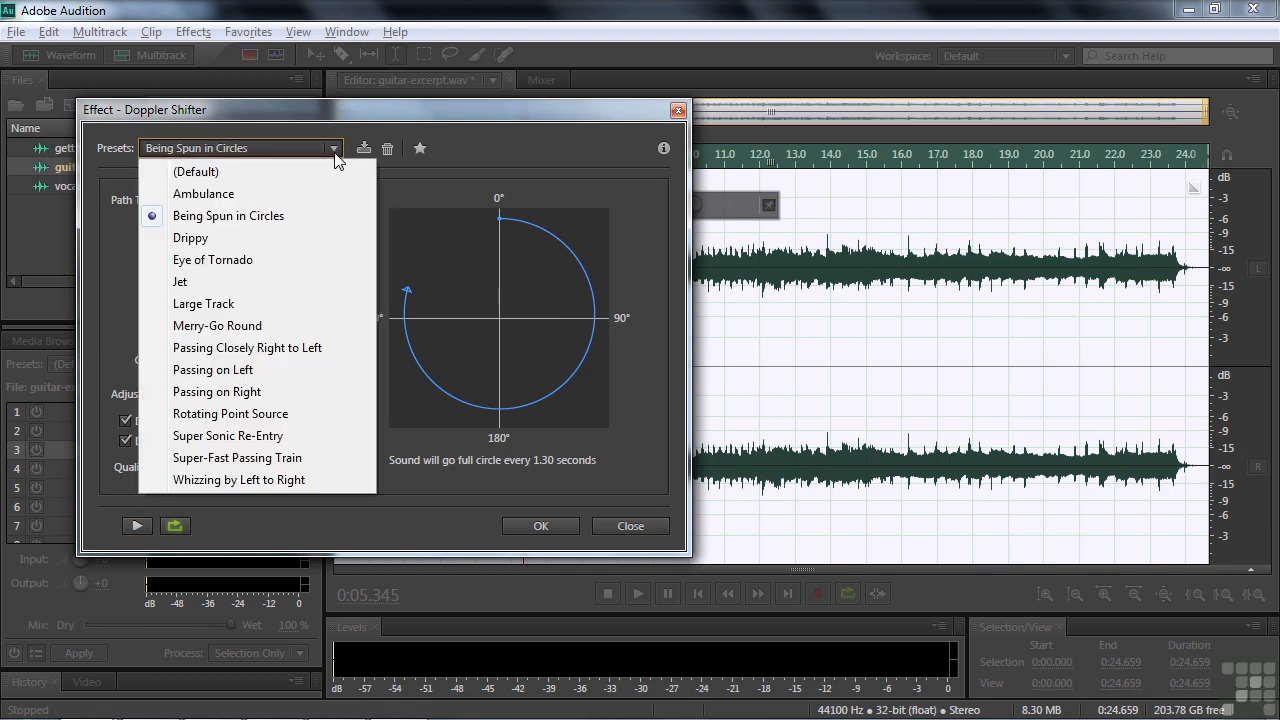
{"action": "left_click", "coordinate": [265, 366]}
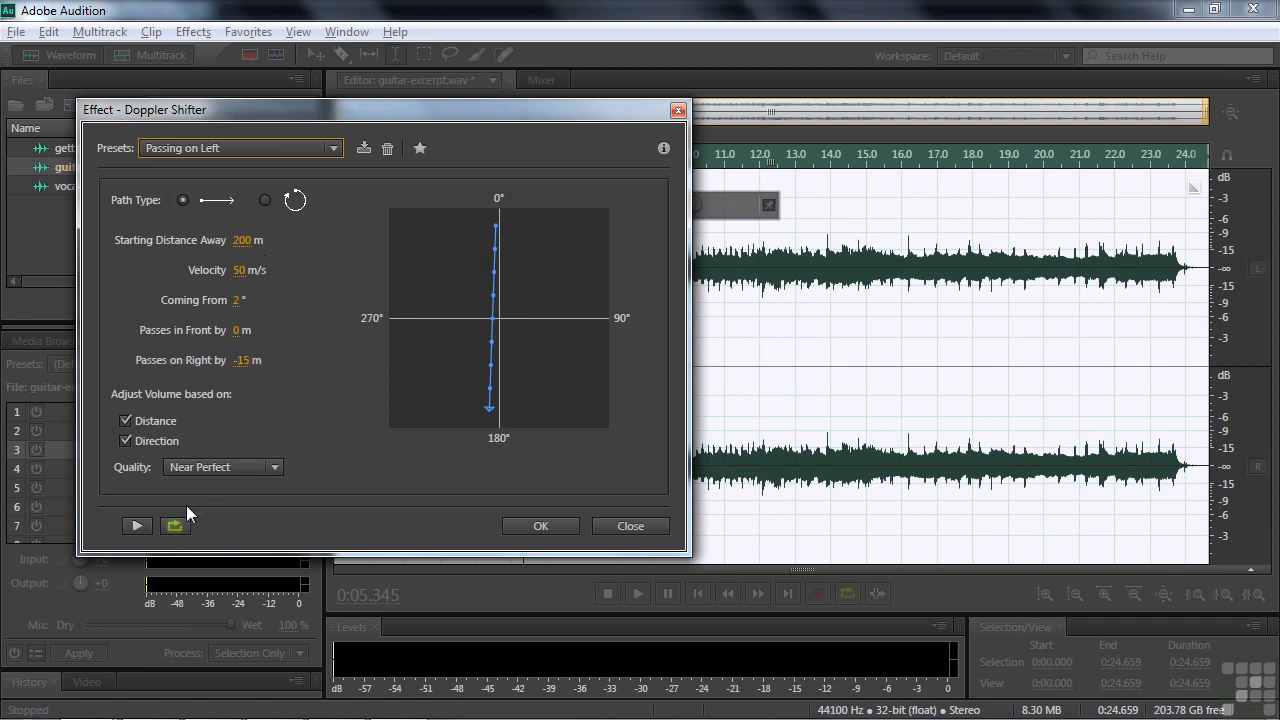
{"action": "left_click", "coordinate": [130, 526]}
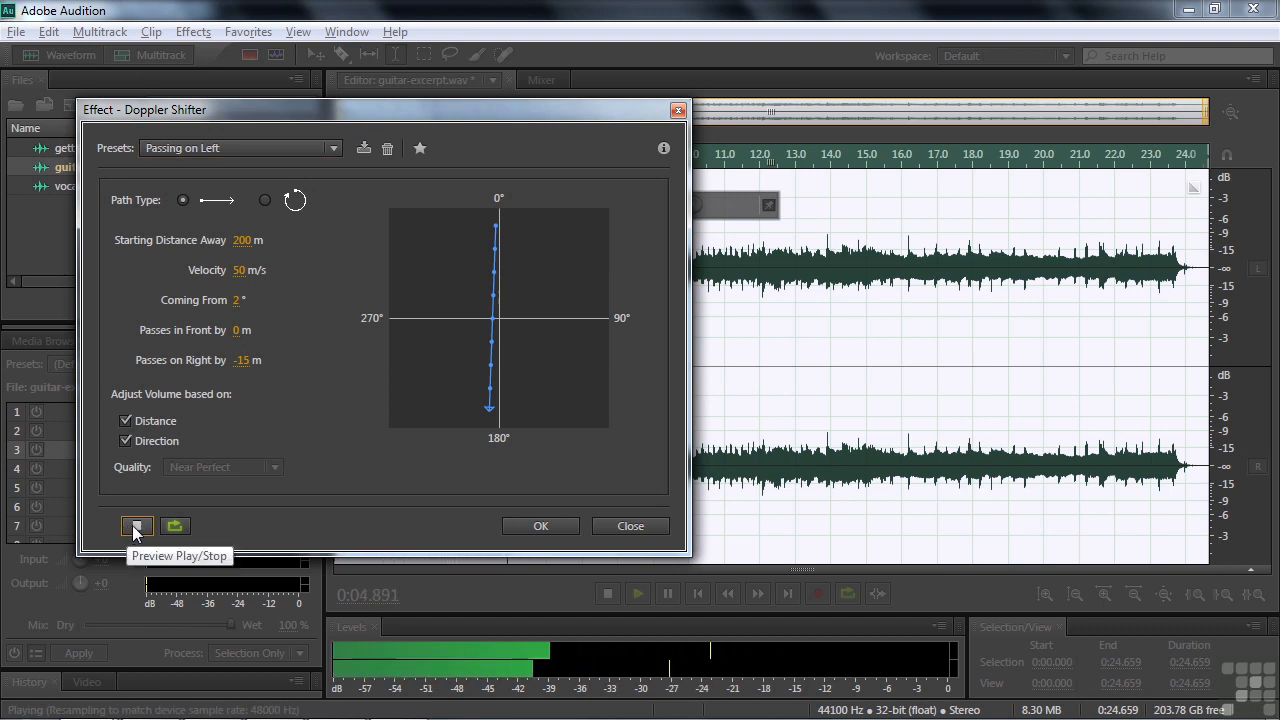
{"action": "left_click", "coordinate": [135, 528]}
Load the Doppler Shifter's Ambulance preset and listen to a short preview of it on the guitar recording
{"action": "left_click", "coordinate": [330, 150]}
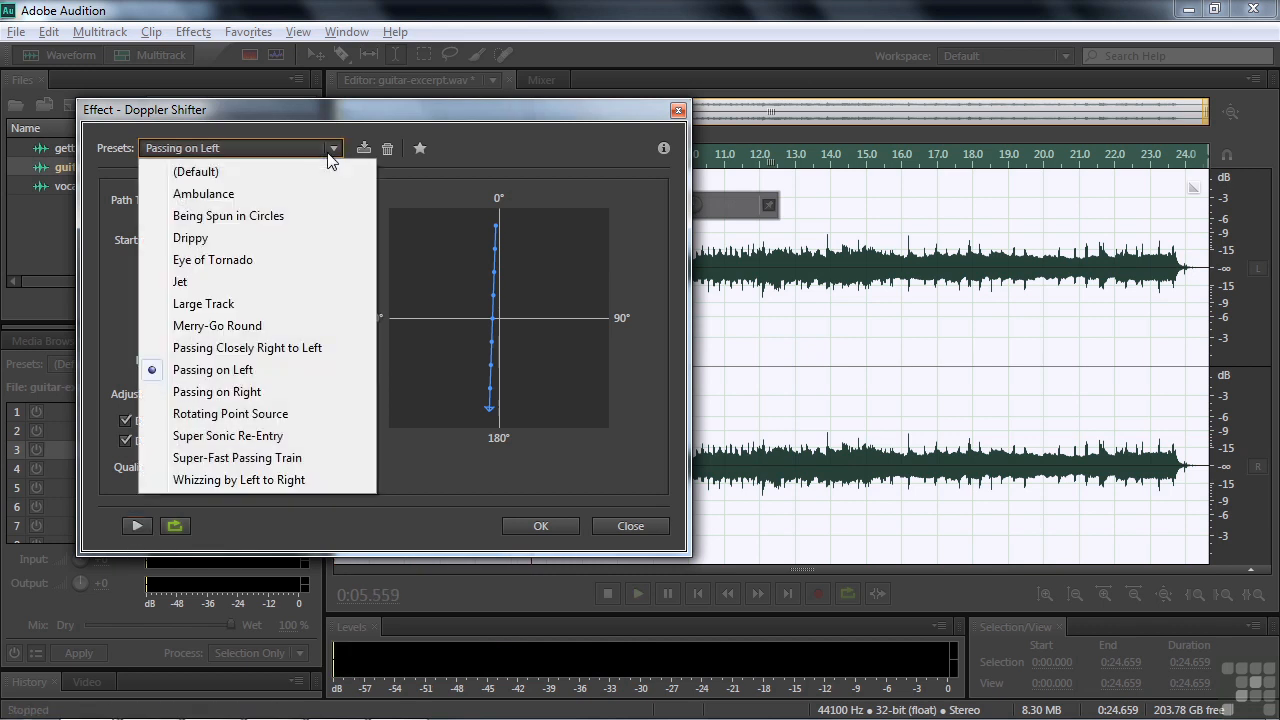
{"action": "left_click", "coordinate": [224, 196]}
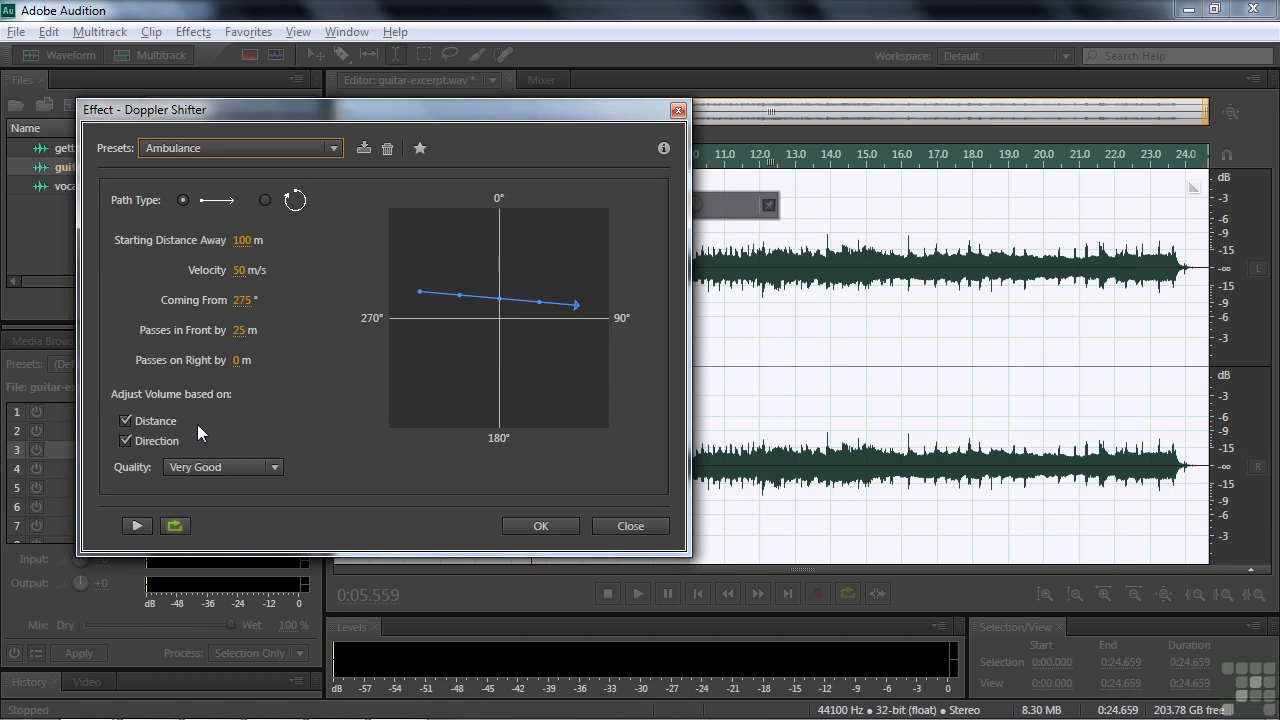
{"action": "left_click", "coordinate": [135, 527]}
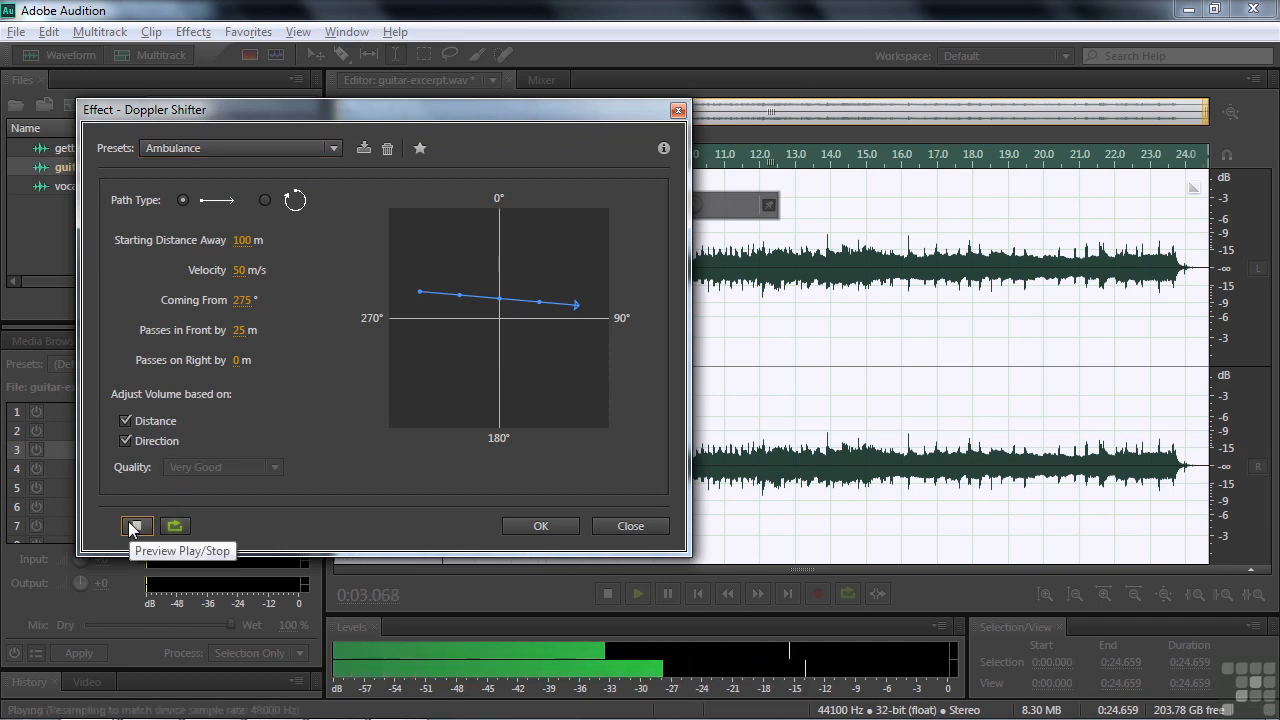
{"action": "left_click", "coordinate": [135, 527]}
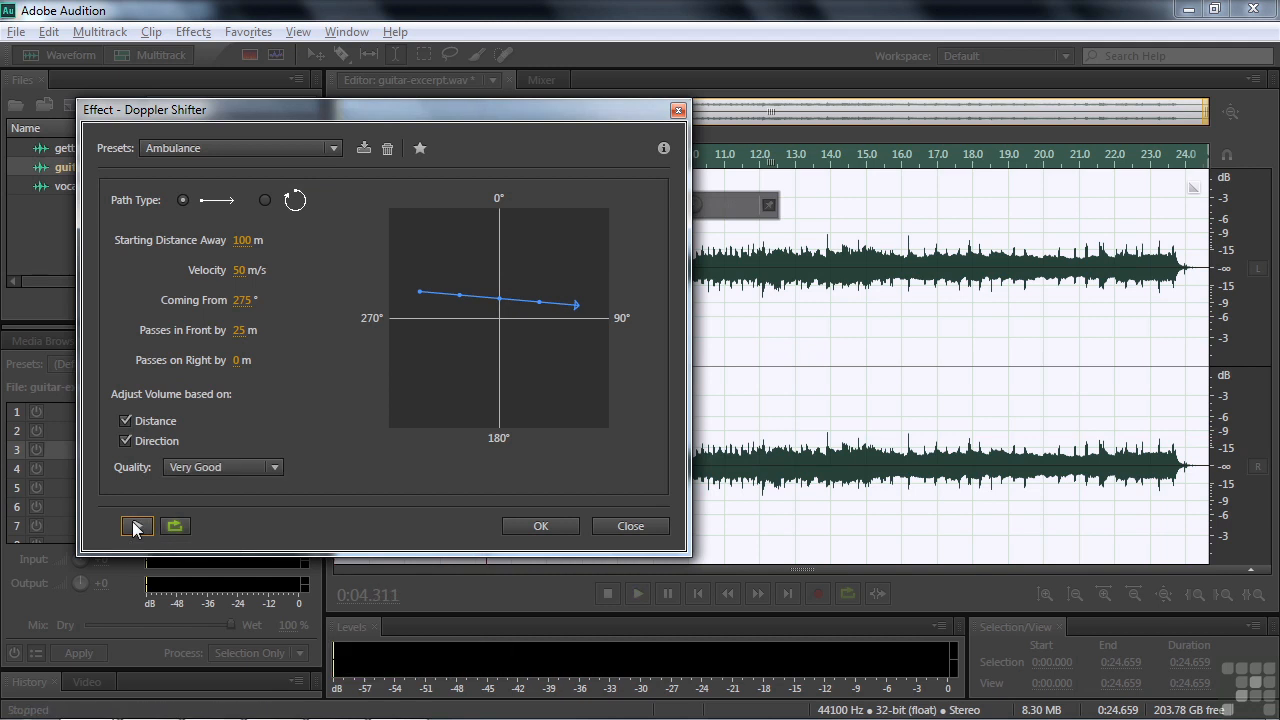